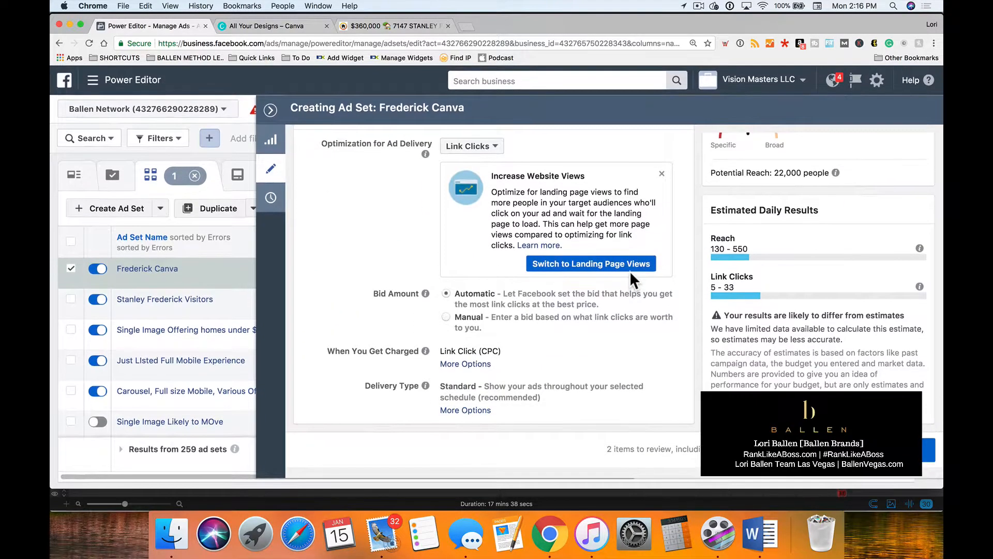
# Review the Frederick Canva ad set's settings and open its single ad for editing.
pyautogui.scroll(15, 628, 271)
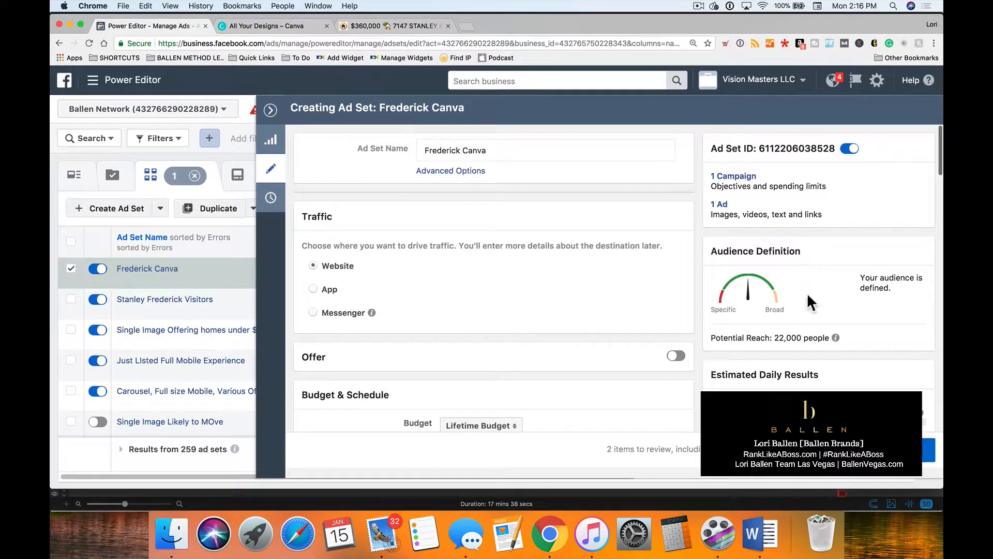
pyautogui.scroll(-2, 805, 299)
pyautogui.scroll(2, 811, 300)
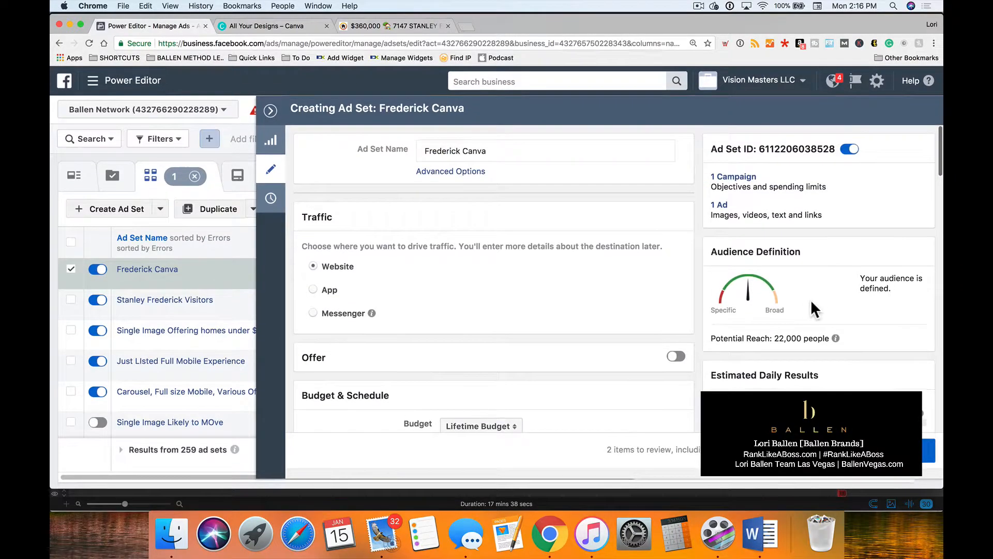
pyautogui.click(720, 205)
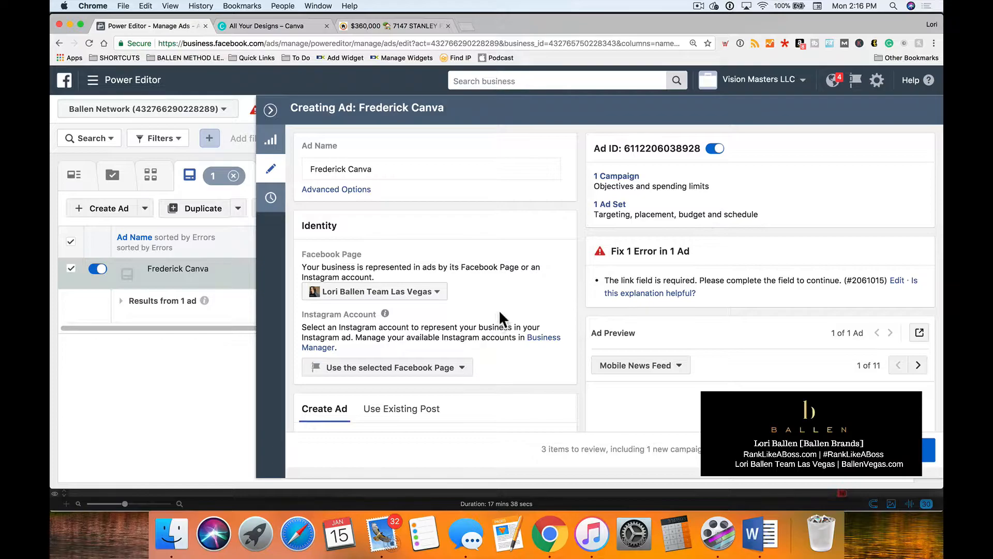
# Examine the ad's identity, format options, preview, recommended image specifications and destination URL field.
pyautogui.scroll(-3, 501, 306)
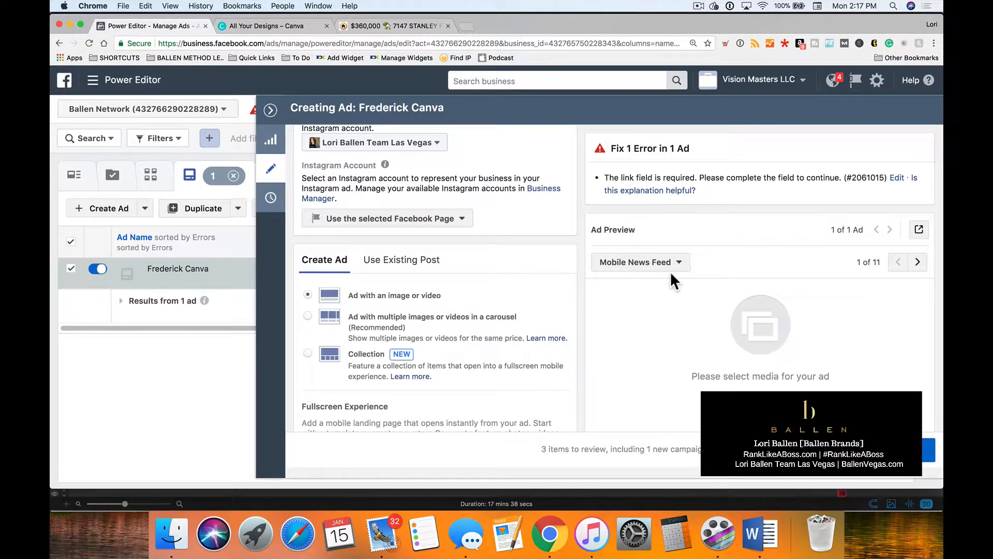
pyautogui.scroll(-2, 553, 298)
pyautogui.scroll(-1, 790, 300)
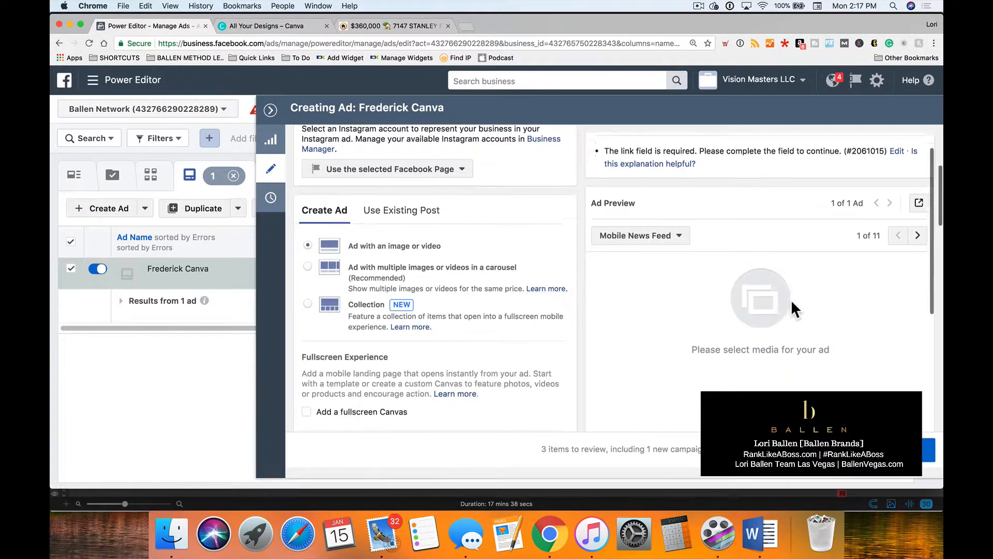
pyautogui.scroll(-2, 791, 299)
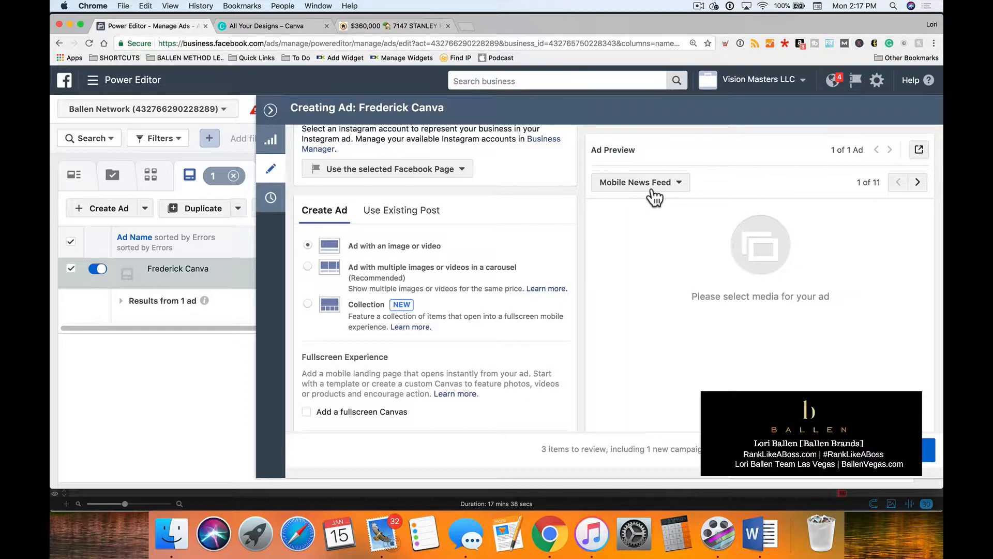
pyautogui.scroll(-5, 364, 291)
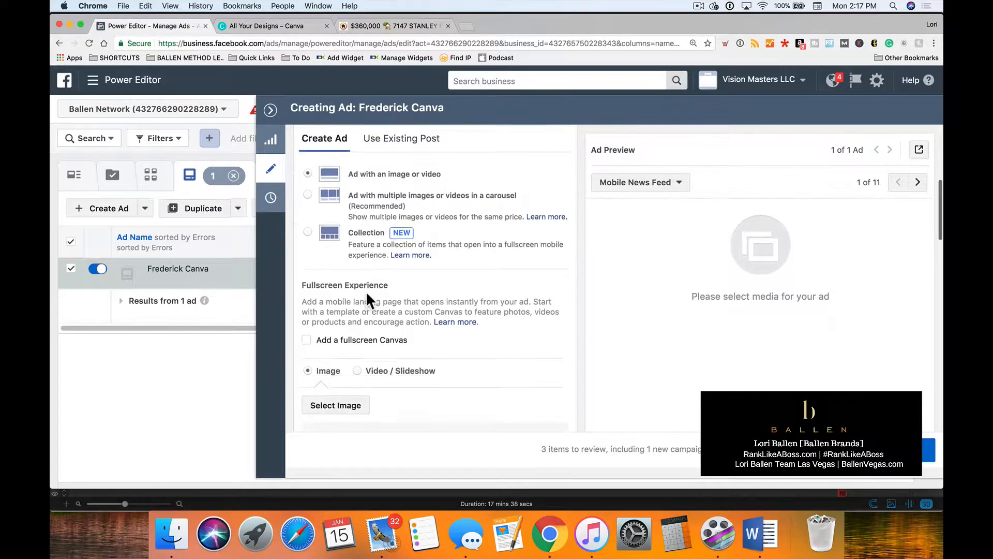
pyautogui.scroll(4, 368, 300)
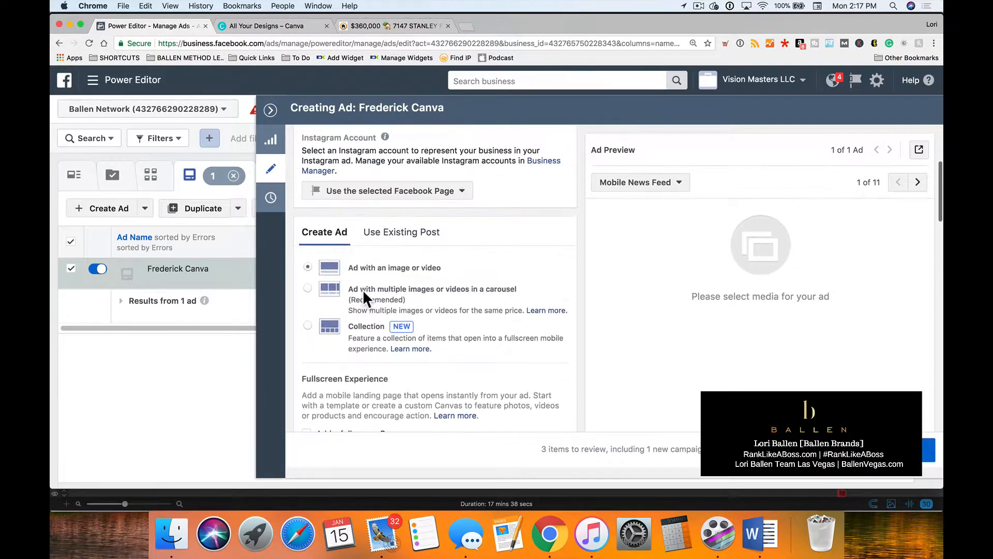
pyautogui.scroll(4, 727, 330)
pyautogui.scroll(1, 725, 330)
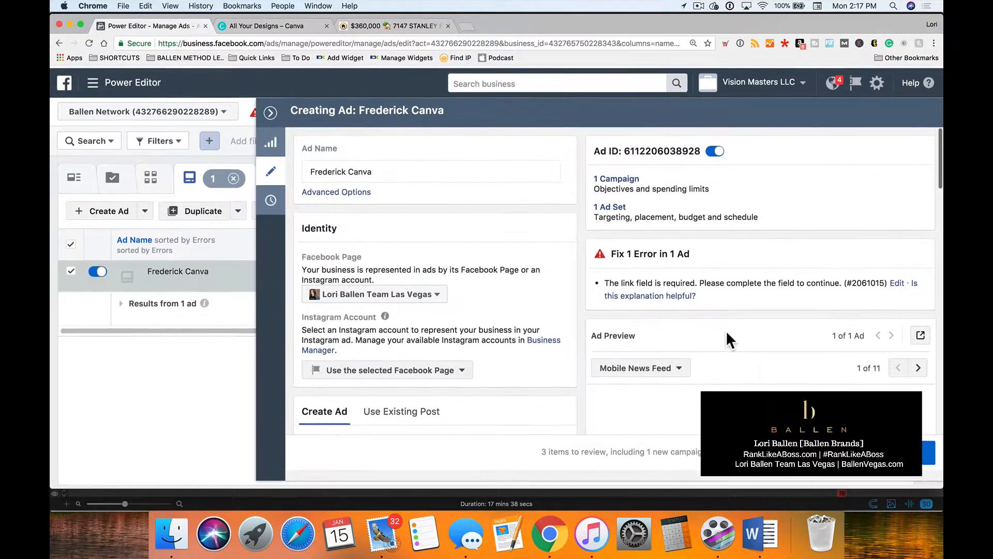
pyautogui.scroll(-1, 724, 330)
pyautogui.scroll(-3, 725, 330)
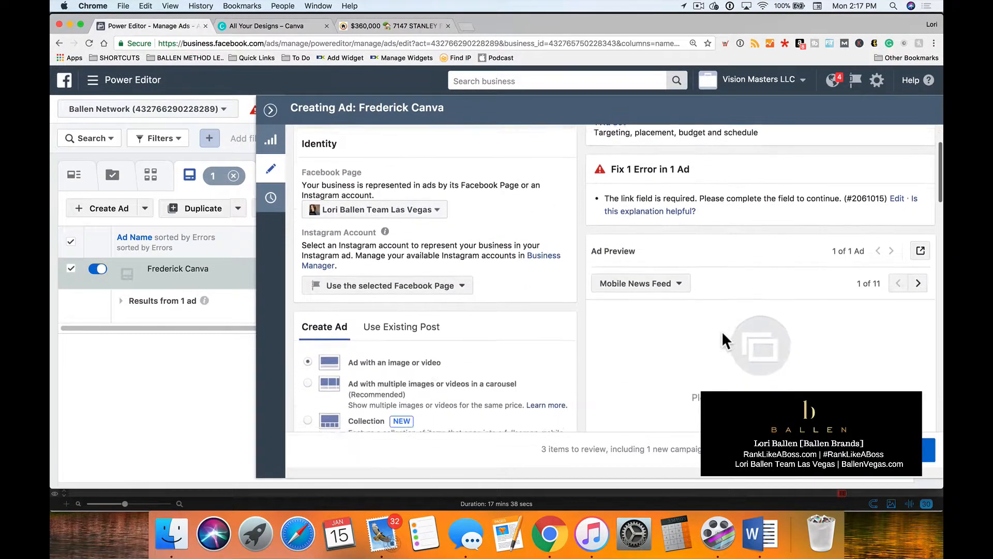
pyautogui.scroll(-3, 722, 334)
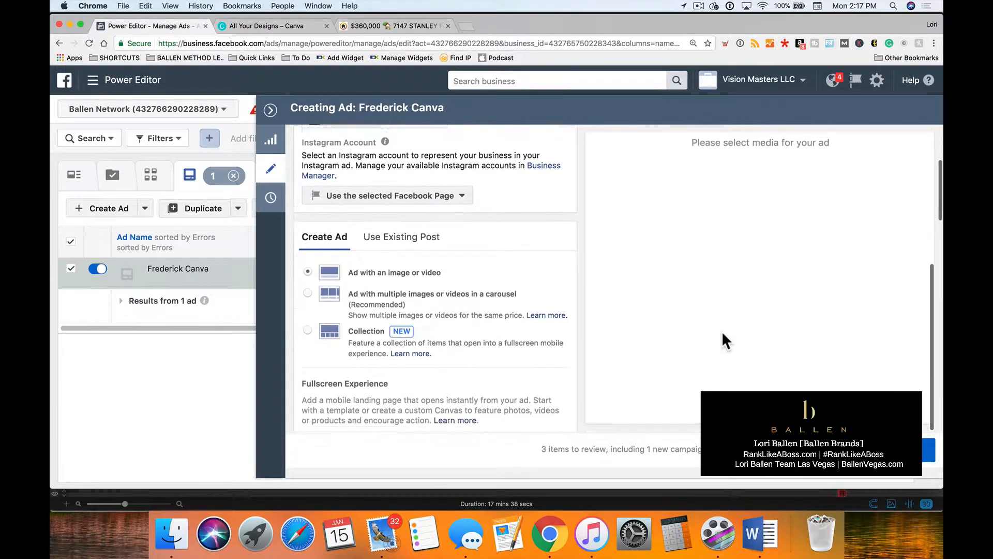
pyautogui.scroll(-1, 722, 335)
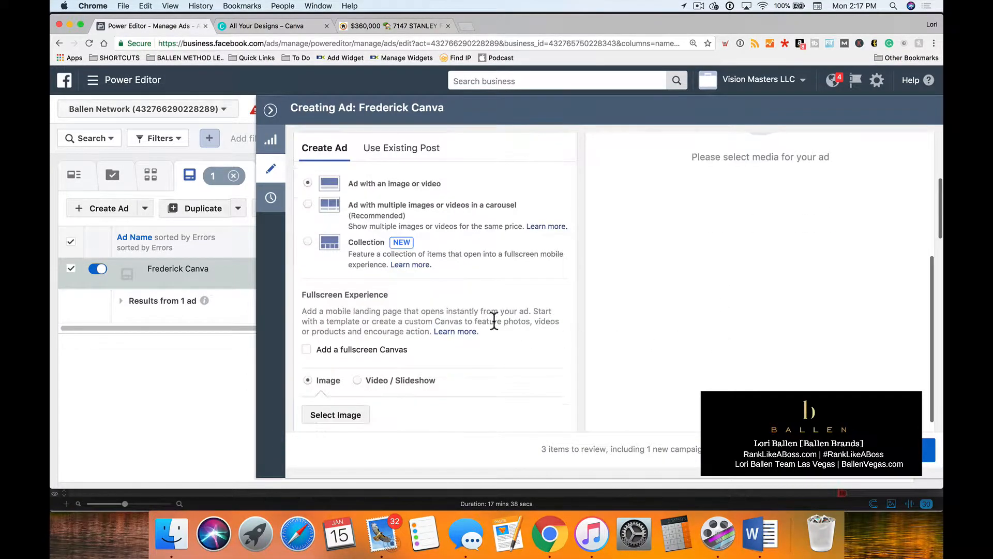
pyautogui.scroll(-4, 485, 318)
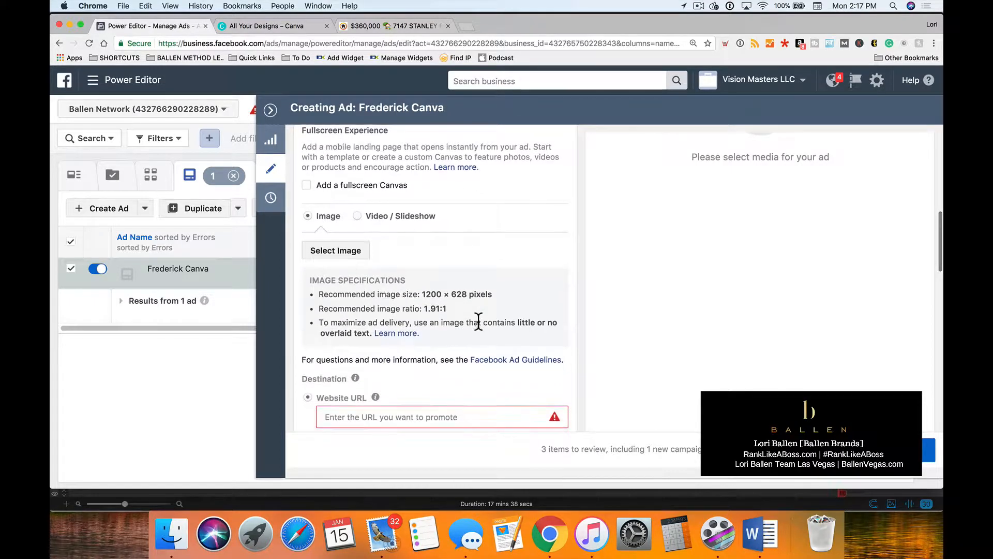
pyautogui.scroll(-1, 478, 321)
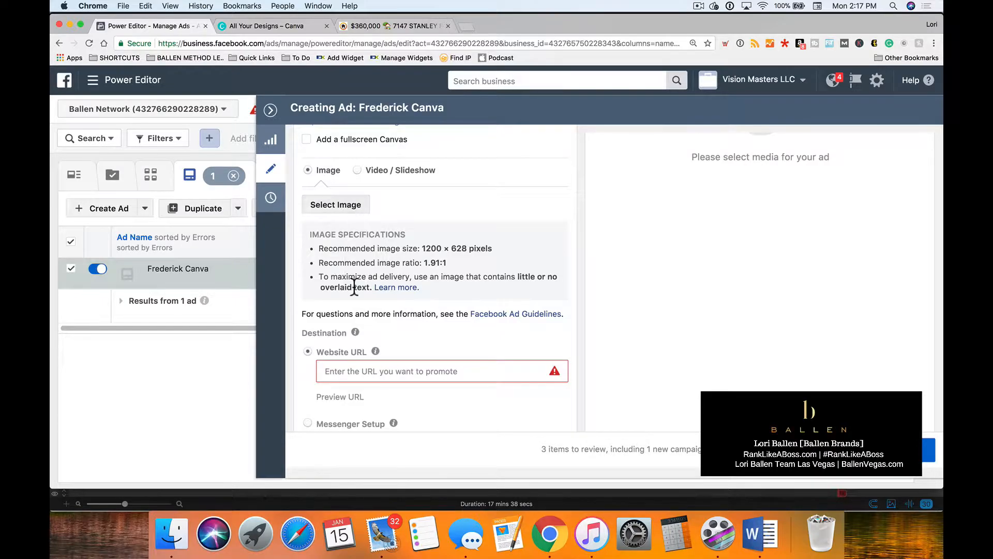
# Switch to Canva, create a blank 800 × 800 px Social Media design and dismiss the free-images promotion.
pyautogui.click(244, 25)
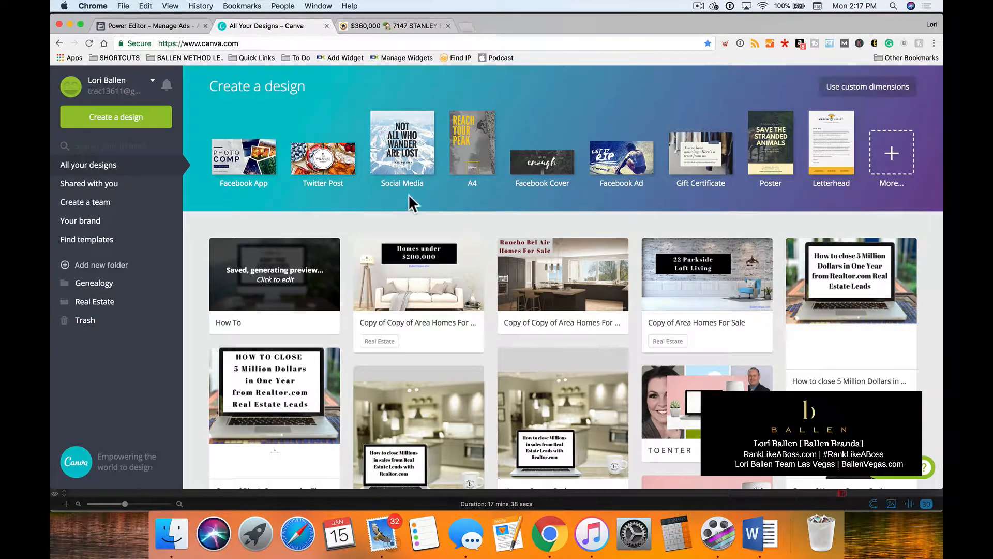
pyautogui.click(403, 150)
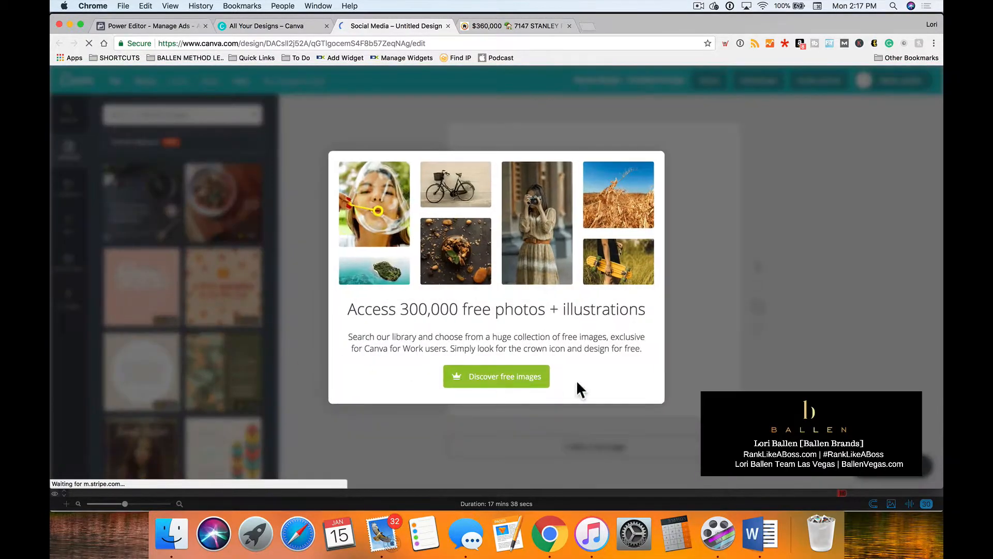
pyautogui.click(704, 173)
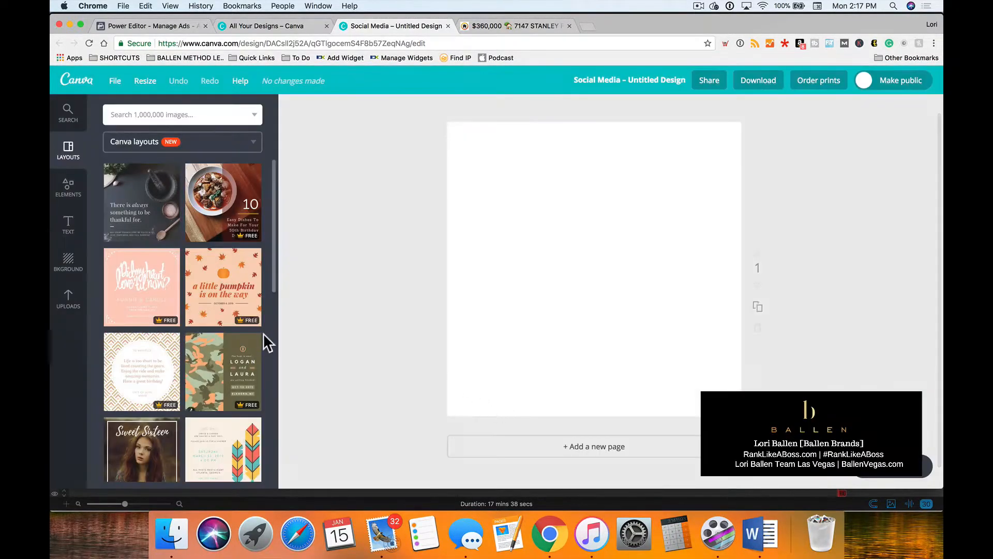
# Browse the Canva layouts and apply the four-photo "Happy Day of the Seafarer!" layout to the blank page.
pyautogui.scroll(-3, 249, 331)
pyautogui.scroll(-5, 232, 327)
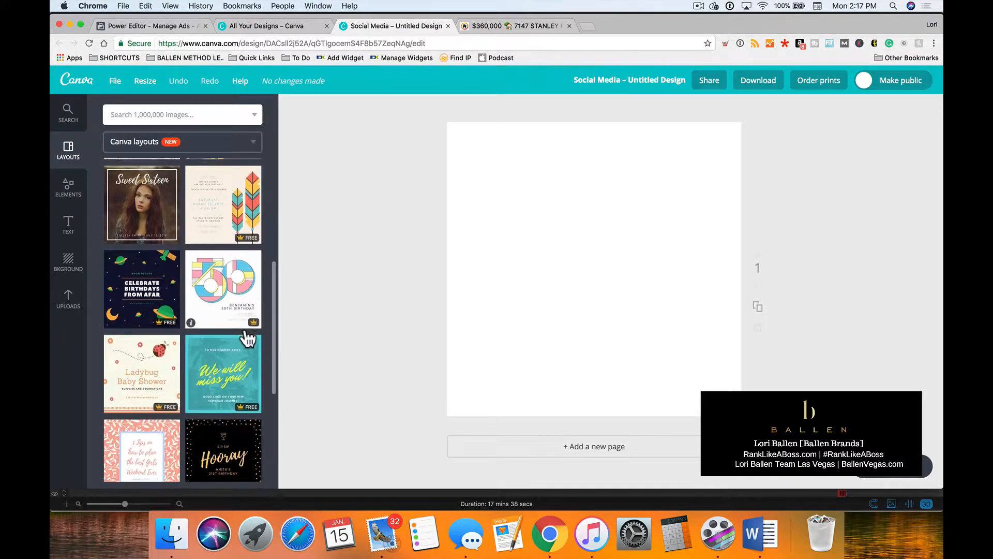
pyautogui.scroll(-8, 243, 337)
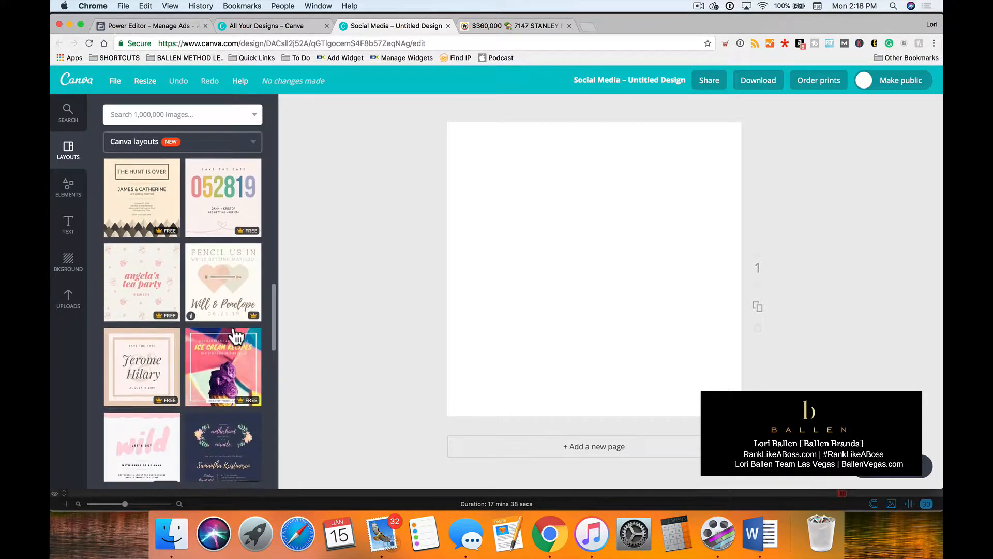
pyautogui.scroll(-6, 236, 336)
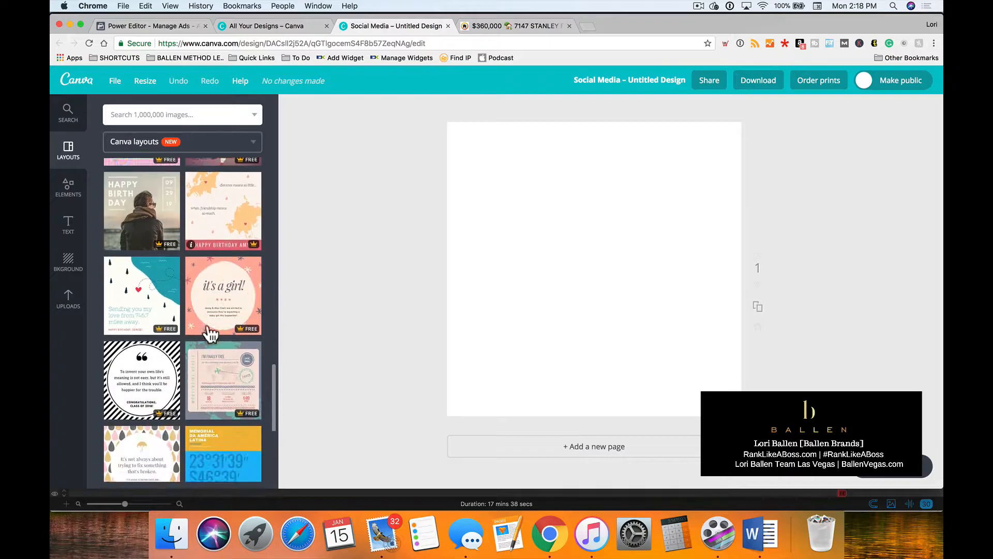
pyautogui.scroll(-10, 210, 334)
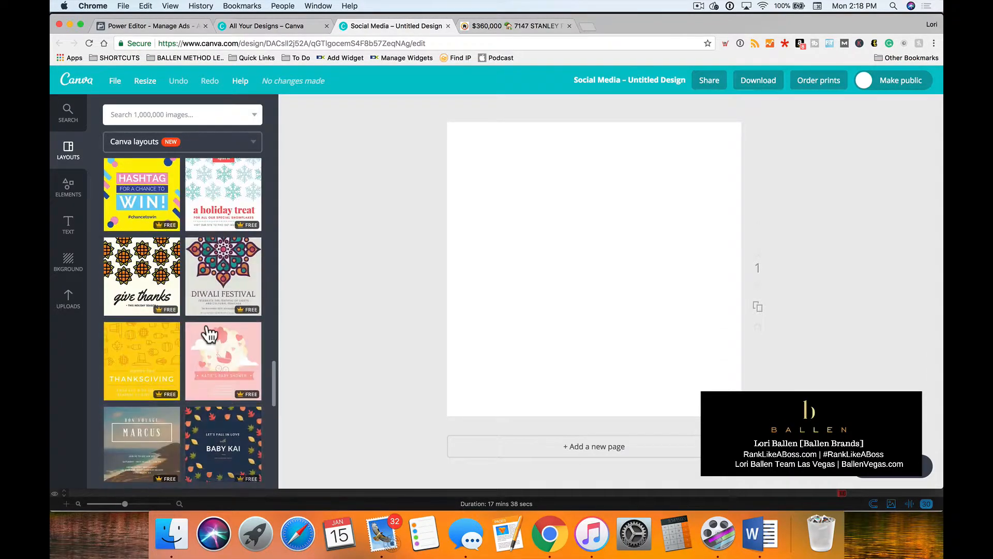
pyautogui.scroll(-6, 209, 334)
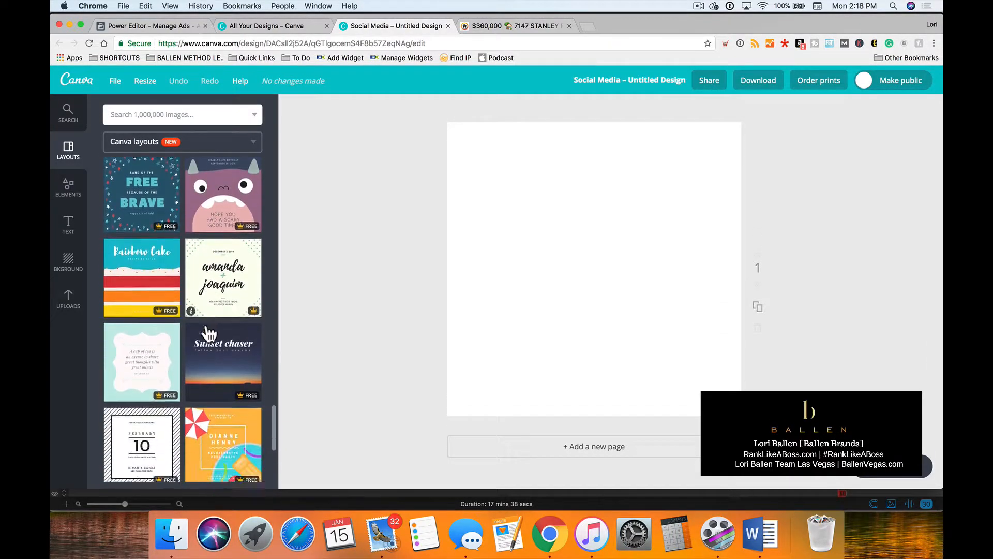
pyautogui.scroll(-6, 205, 332)
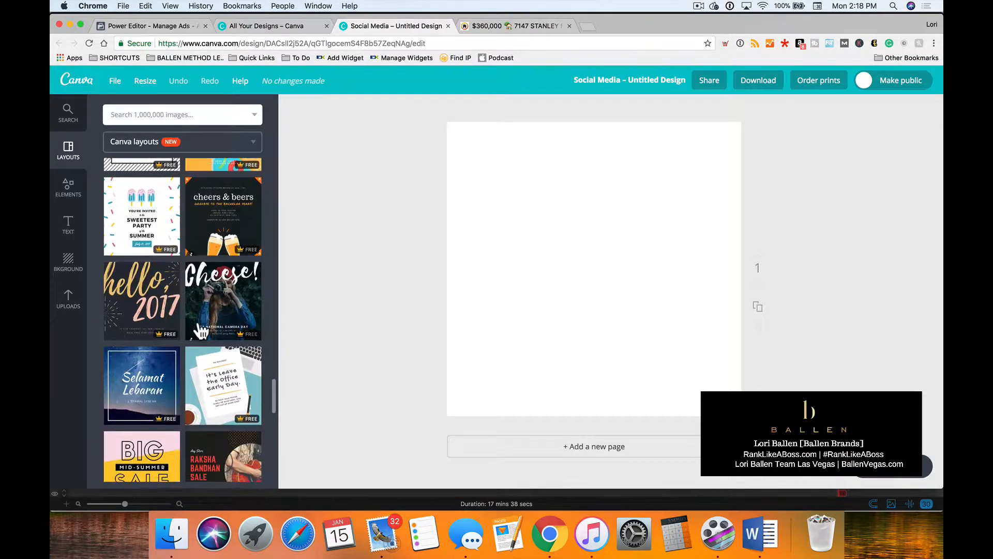
pyautogui.scroll(-6, 201, 331)
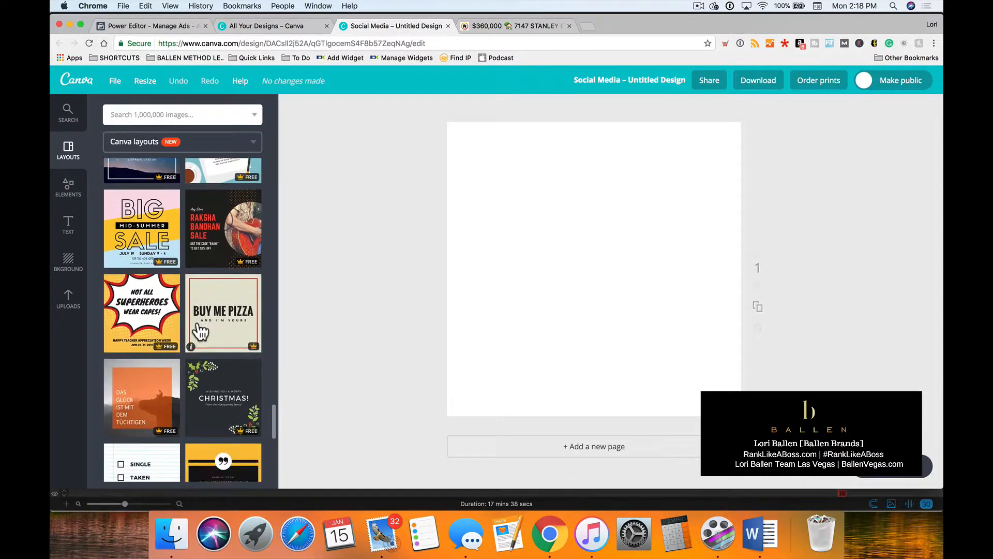
pyautogui.scroll(-4, 200, 331)
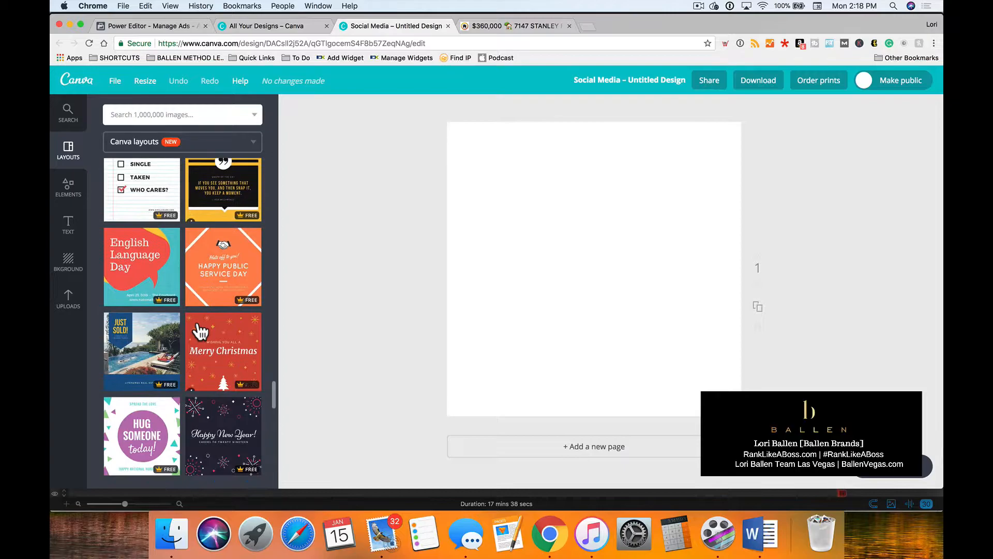
pyautogui.scroll(-10, 201, 331)
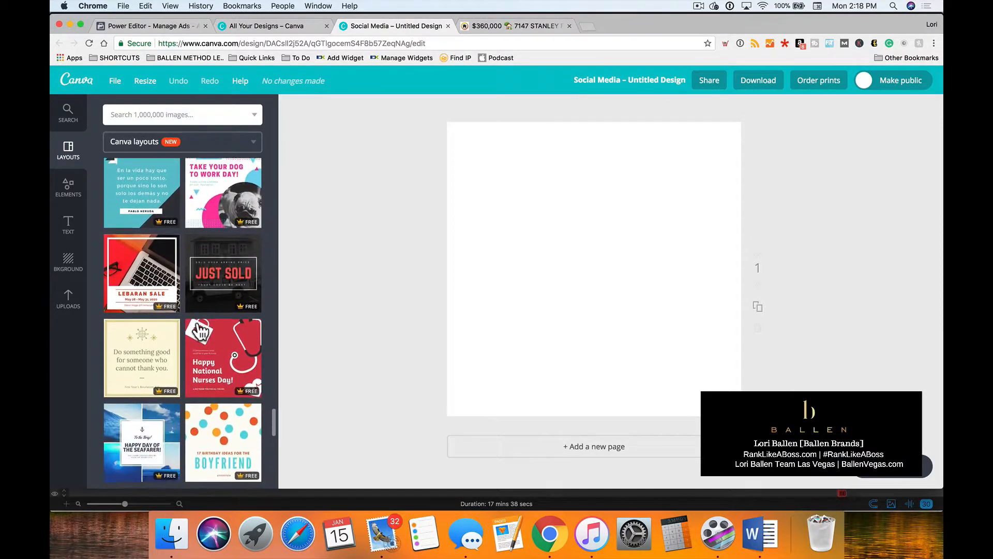
pyautogui.scroll(-1, 199, 330)
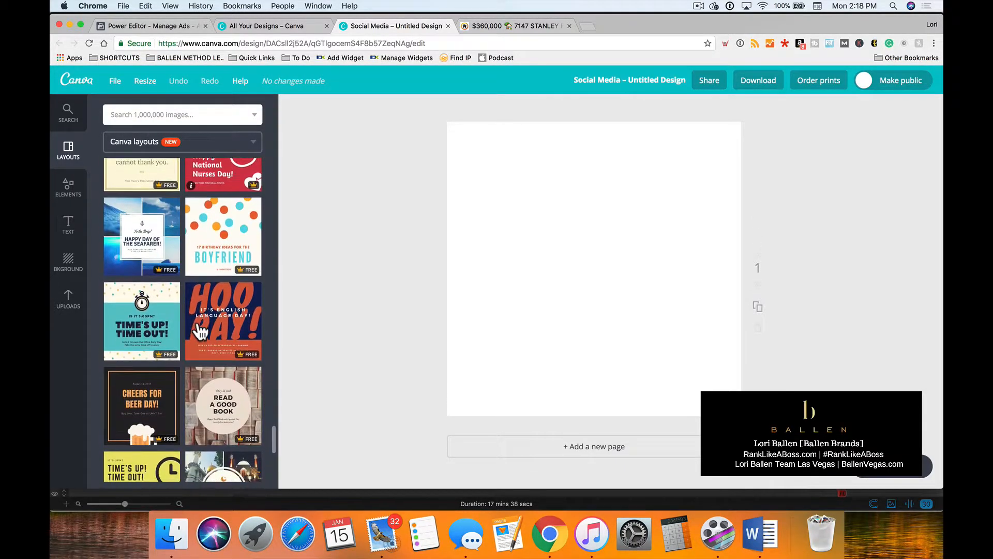
pyautogui.click(153, 248)
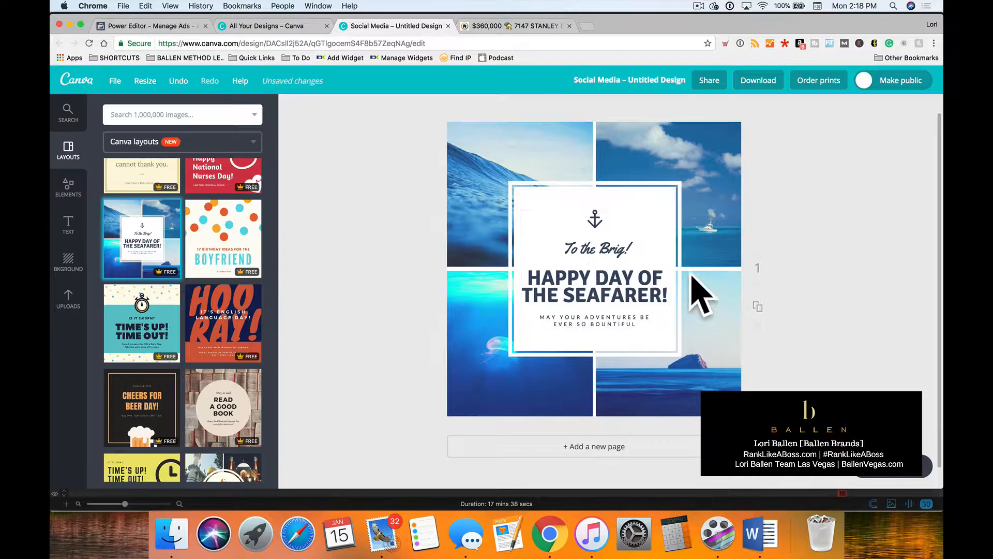
# Shrink the framed white text block in the middle of the design and reposition it over the photo grid's centre.
pyautogui.click(675, 184)
pyautogui.moveTo(683, 181); pyautogui.dragTo(662, 207)
pyautogui.moveTo(583, 296); pyautogui.dragTo(633, 299)
pyautogui.click(506, 148)
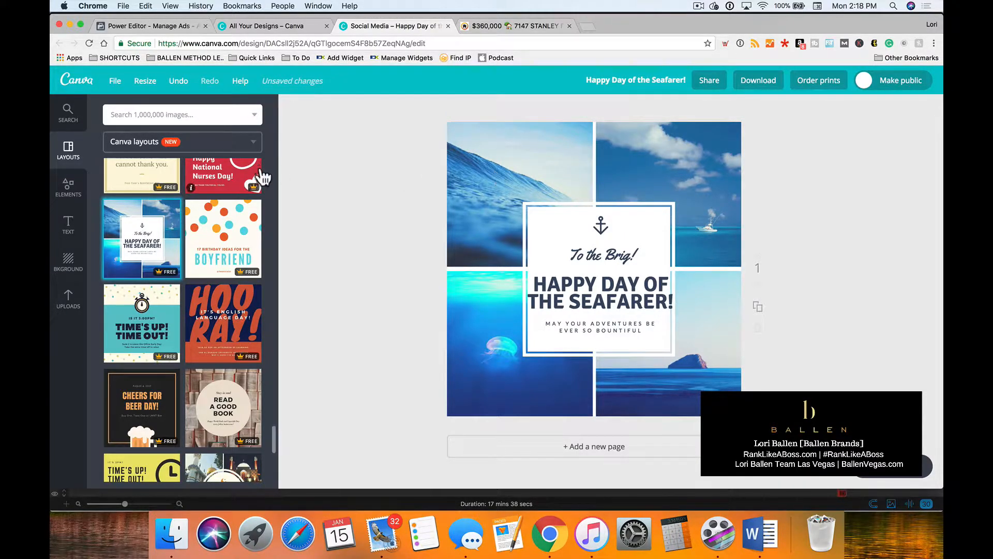
# Replace the grid's upper-left photo with the uploaded kitchen image and the upper-right one with the dark-walled sofa image.
pyautogui.click(69, 305)
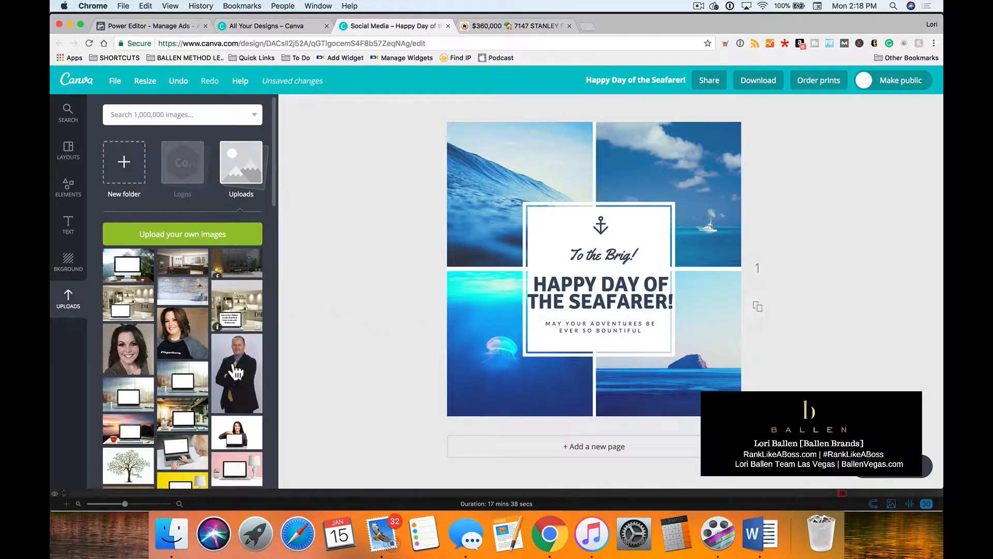
pyautogui.moveTo(193, 260); pyautogui.dragTo(497, 196)
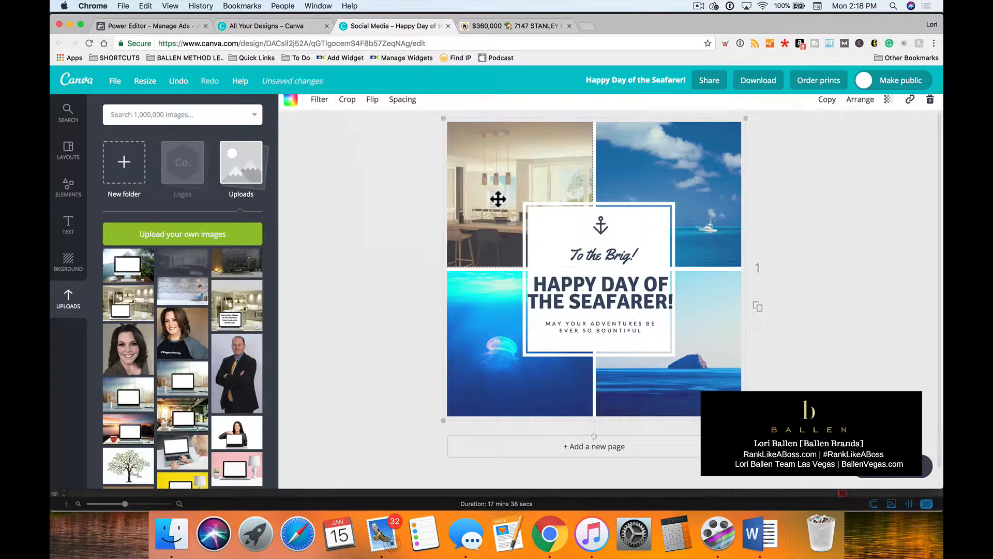
pyautogui.moveTo(237, 263); pyautogui.dragTo(672, 195)
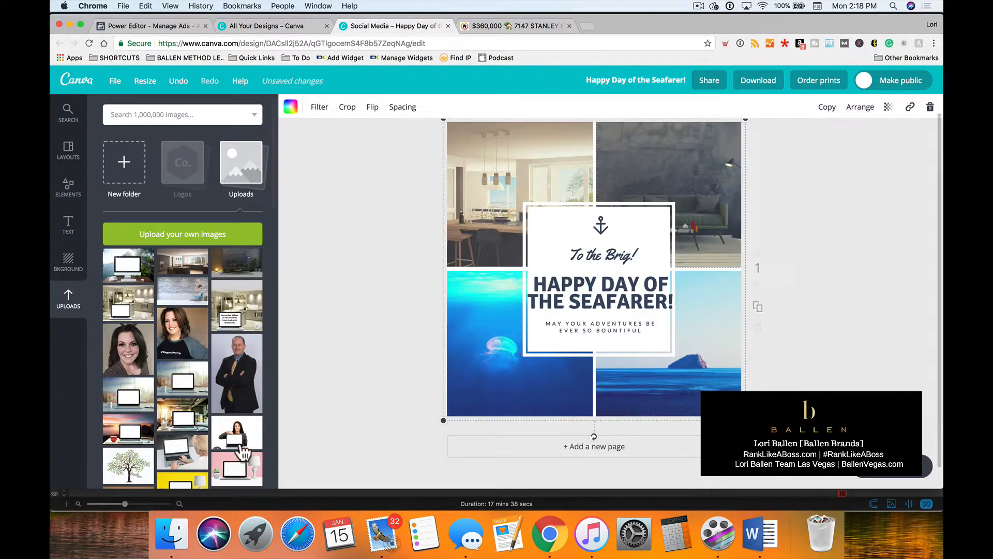
# Find the uploaded living room photo with the fireplace and place it in the grid's lower-left cell.
pyautogui.scroll(-3, 181, 365)
pyautogui.scroll(-8, 183, 364)
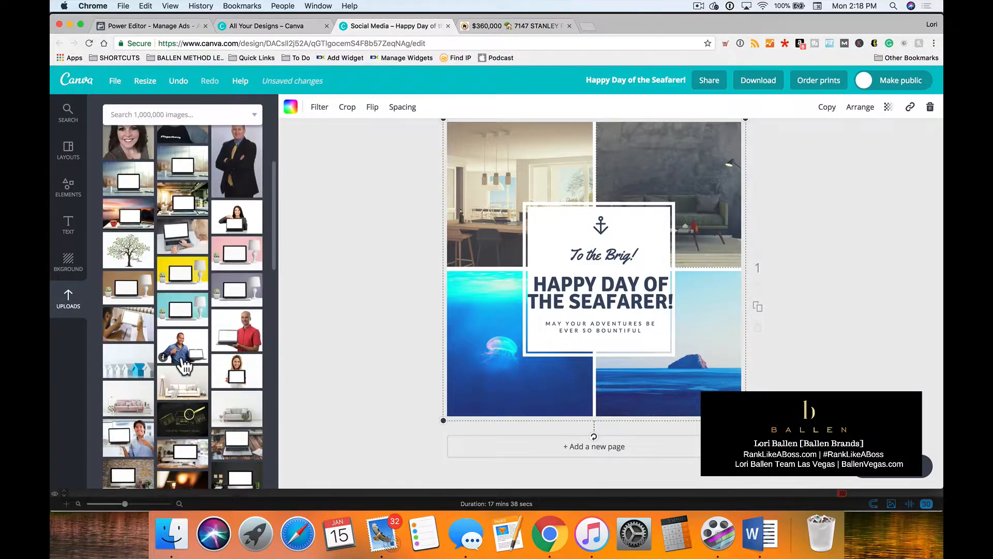
pyautogui.scroll(-4, 184, 364)
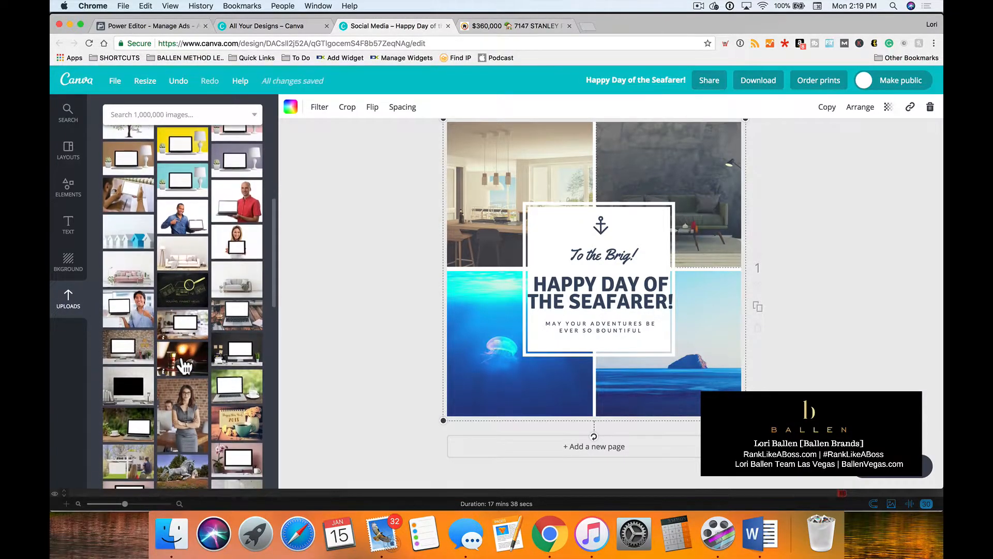
pyautogui.scroll(-4, 159, 380)
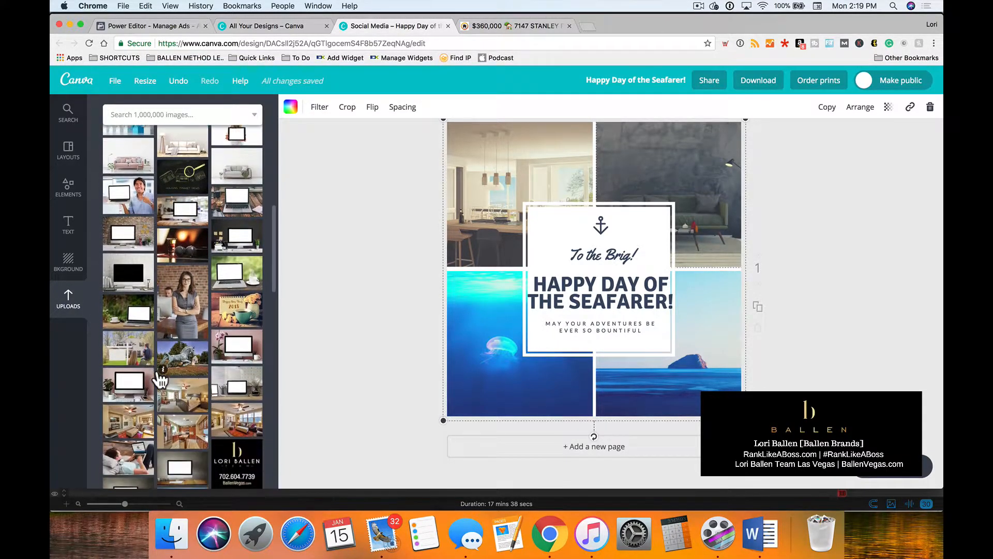
pyautogui.moveTo(127, 385); pyautogui.dragTo(467, 354)
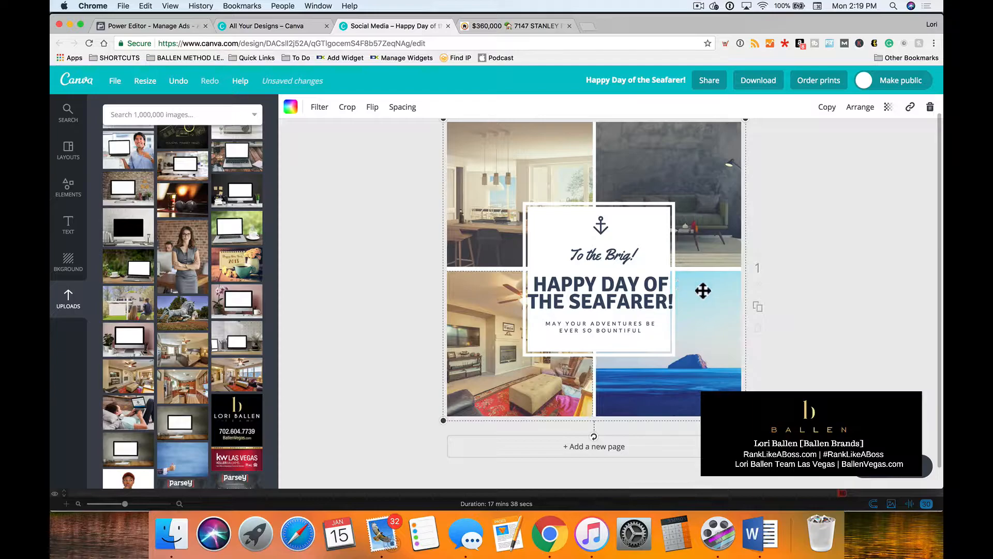
# Place the uploaded living room photo with the windows and ceiling fan in the grid's lower-right cell.
pyautogui.moveTo(257, 378); pyautogui.dragTo(743, 361)
pyautogui.click(830, 282)
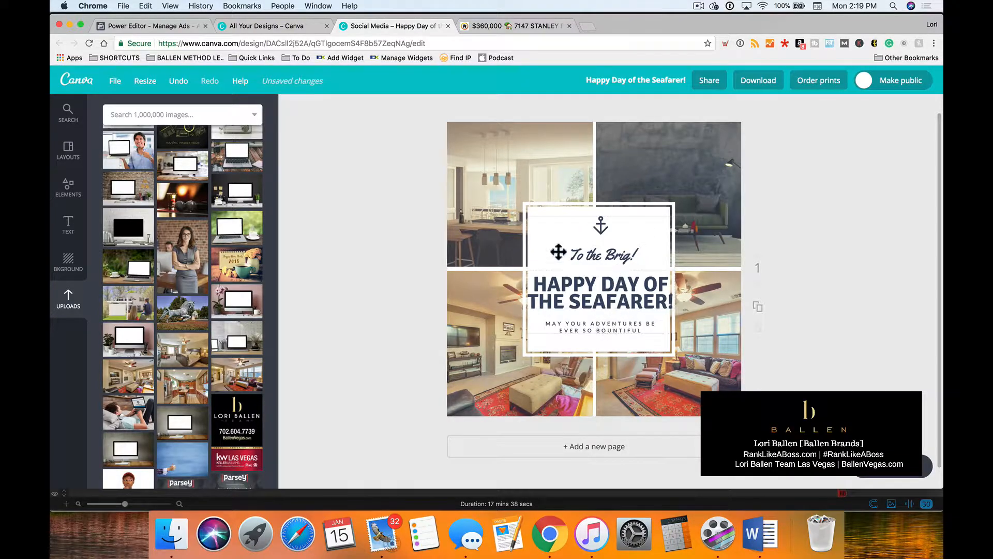
# Shrink the white framed box and centre it on the photo grid, with the text group realigned over it.
pyautogui.moveTo(624, 295); pyautogui.dragTo(624, 290)
pyautogui.moveTo(677, 356); pyautogui.dragTo(630, 311)
pyautogui.moveTo(572, 231); pyautogui.dragTo(512, 239)
pyautogui.moveTo(613, 210); pyautogui.dragTo(631, 216)
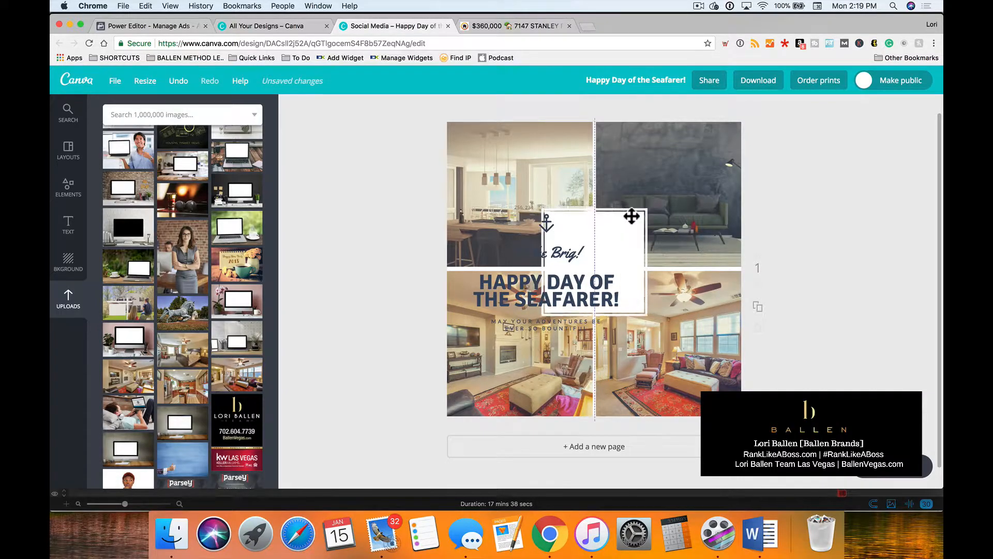
pyautogui.moveTo(569, 274); pyautogui.dragTo(623, 274)
# Delete the anchor icon and move the remaining text group up over the white box.
pyautogui.click(601, 224)
pyautogui.moveTo(601, 223)
pyautogui.mouseDown()
pyautogui.moveTo(621, 223)
pyautogui.moveTo(611, 236)
pyautogui.moveTo(563, 238)
pyautogui.moveTo(619, 235)
pyautogui.moveTo(596, 237)
pyautogui.mouseUp()
pyautogui.click(587, 237)
pyautogui.click(574, 240)
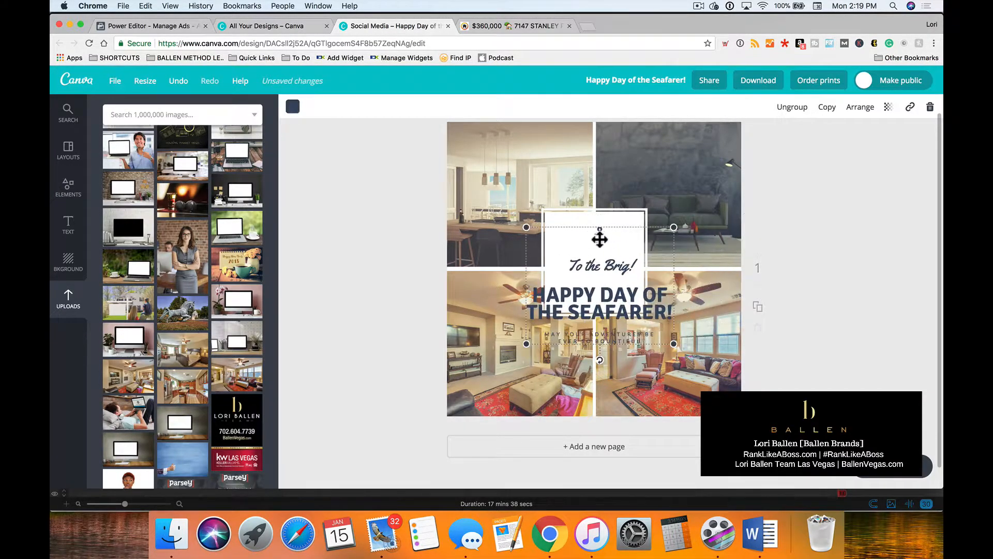
pyautogui.press('Delete')
pyautogui.moveTo(611, 294); pyautogui.dragTo(609, 248)
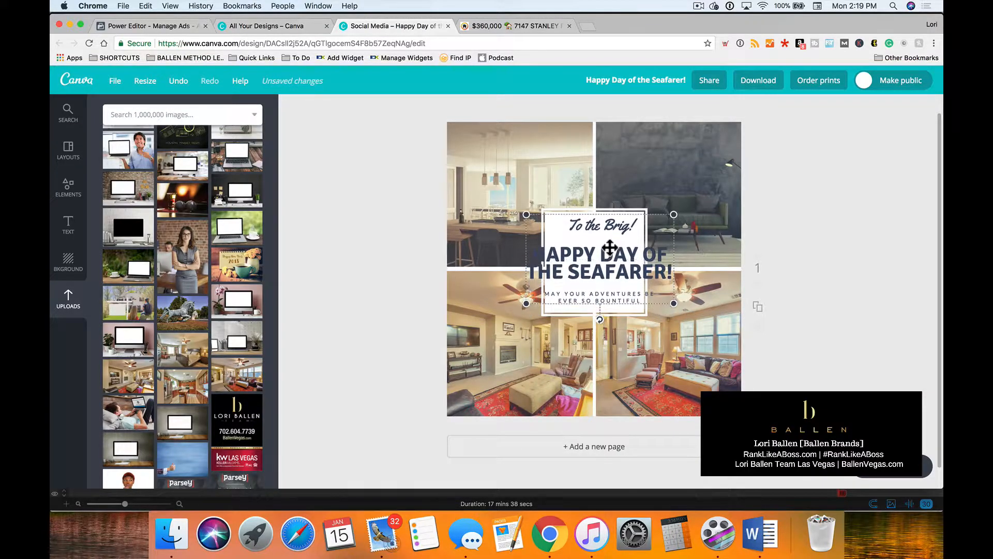
# Set the "Happy Day of the Seafarer!" headline to font size 28 and scale the text group to fit centred inside the white box.
pyautogui.doubleClick(608, 264)
pyautogui.press('super+a')
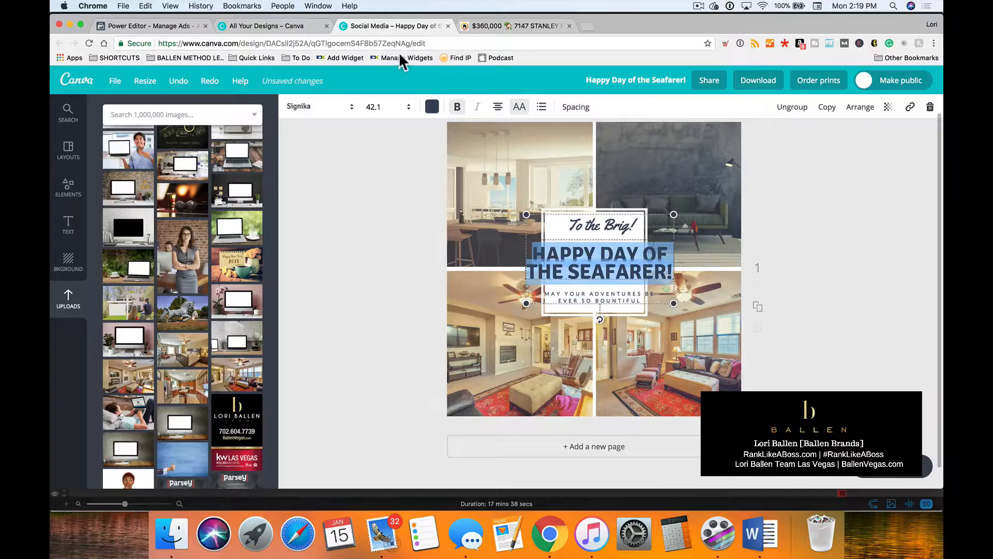
pyautogui.click(382, 106)
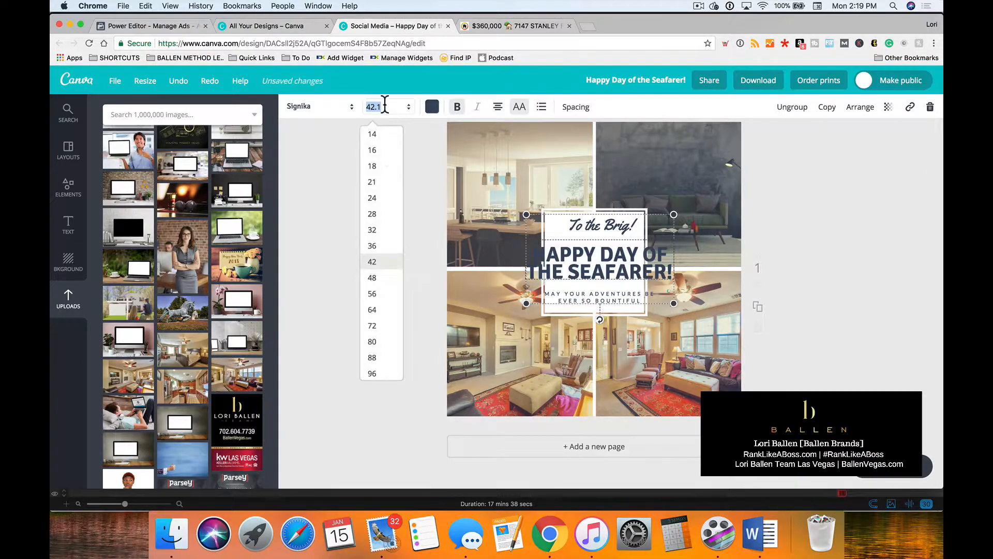
pyautogui.click(372, 215)
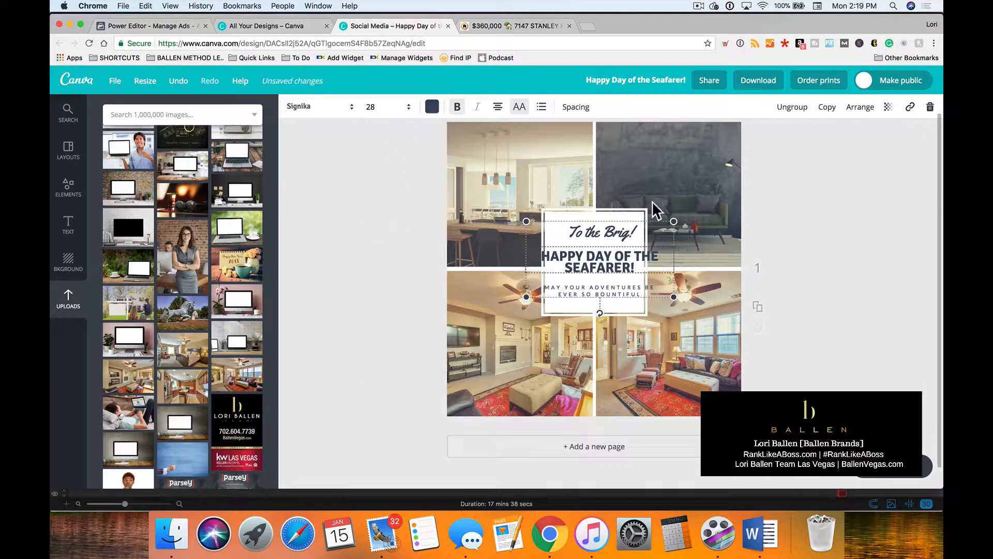
pyautogui.moveTo(674, 296); pyautogui.dragTo(525, 297)
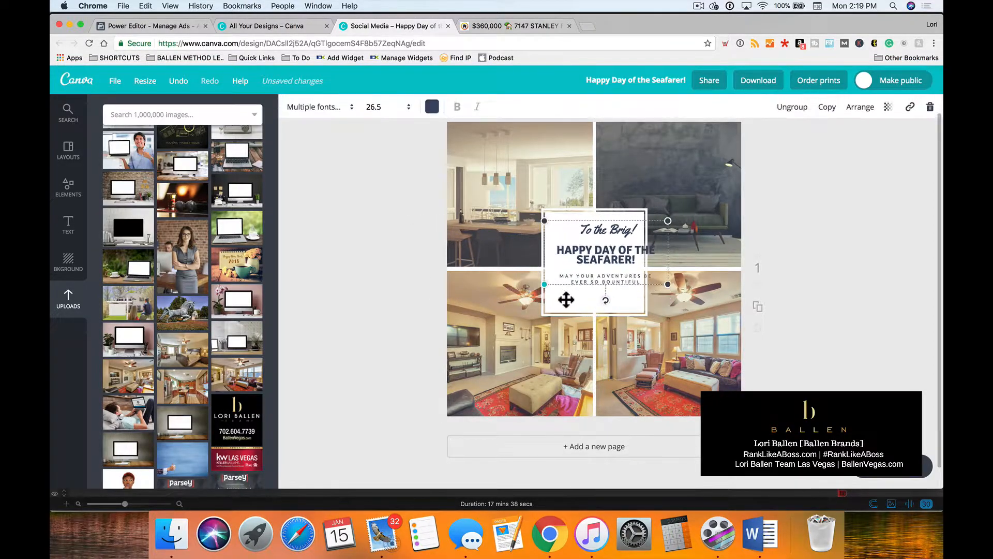
pyautogui.moveTo(576, 246); pyautogui.dragTo(561, 253)
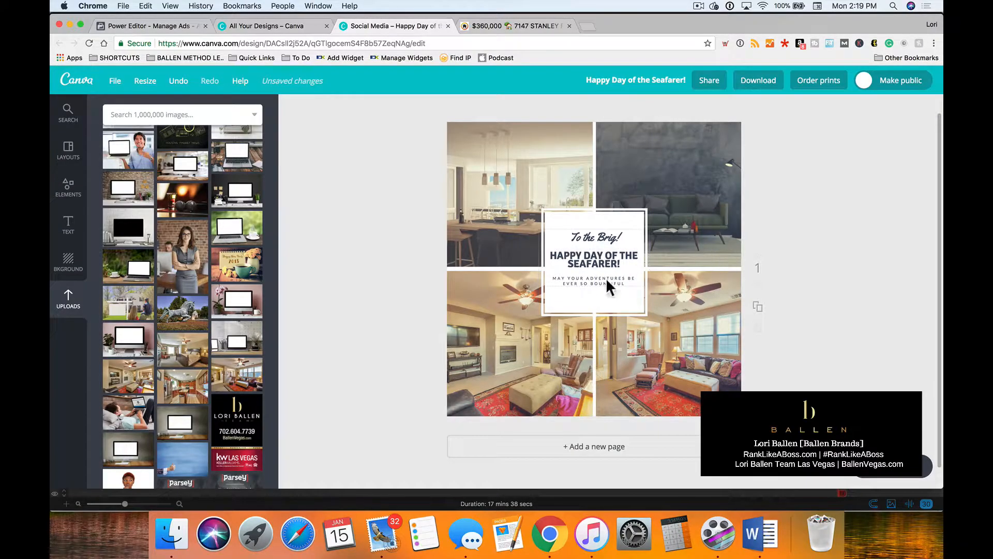
# Replace the script line "To the Brig!" with 89166.
pyautogui.click(596, 254)
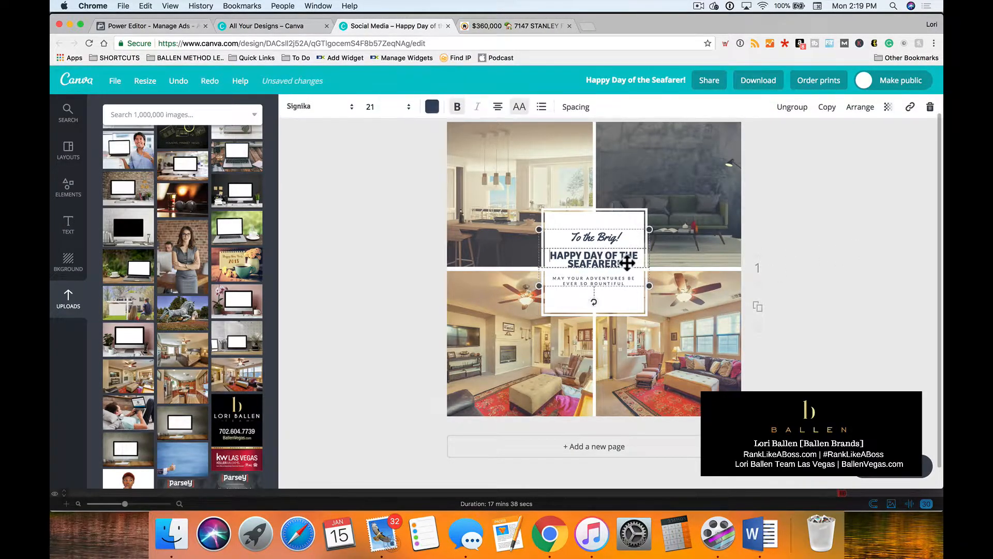
pyautogui.click(605, 237)
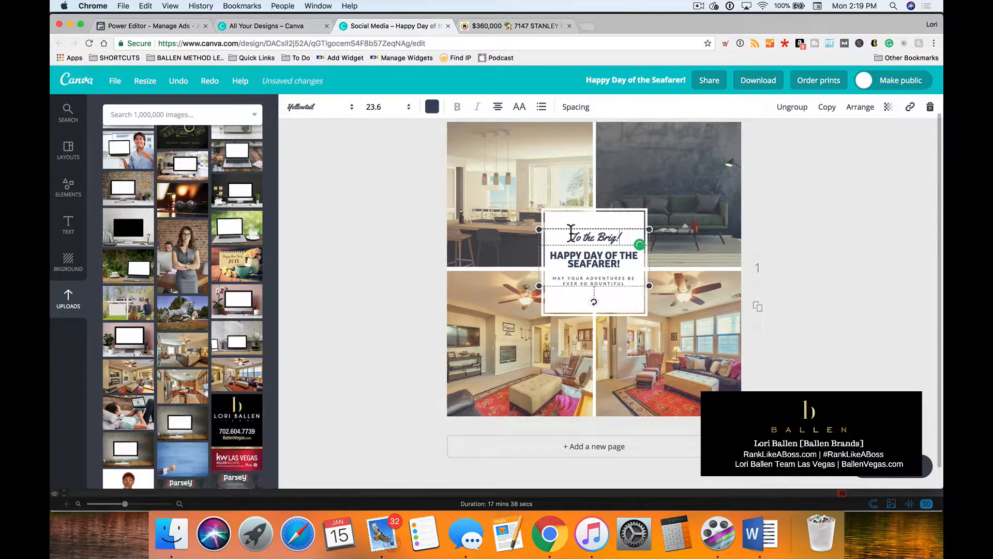
pyautogui.moveTo(577, 233); pyautogui.dragTo(559, 232)
pyautogui.write('891')
pyautogui.click(838, 241)
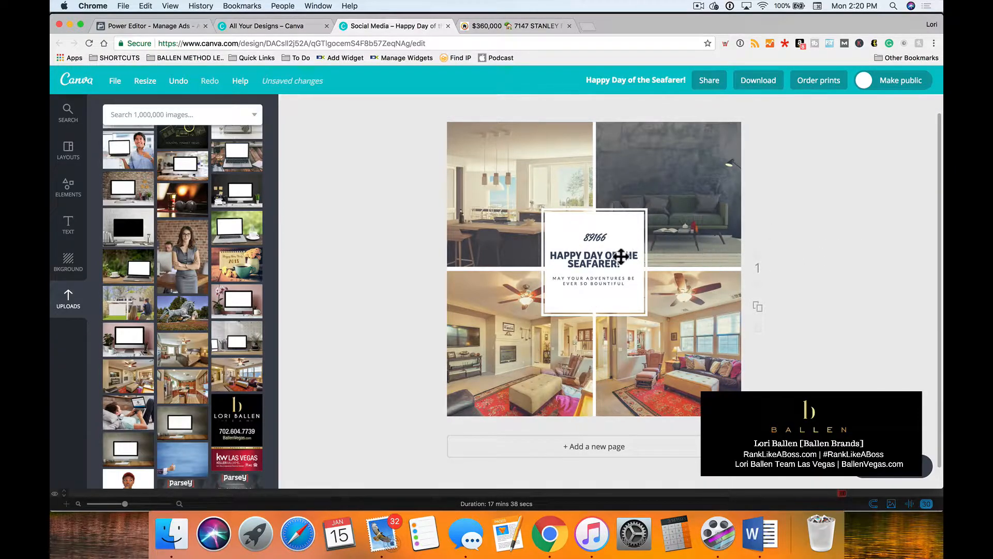
# Set the script 89166 line to font size 24 and nudge the text group slightly upward.
pyautogui.click(600, 236)
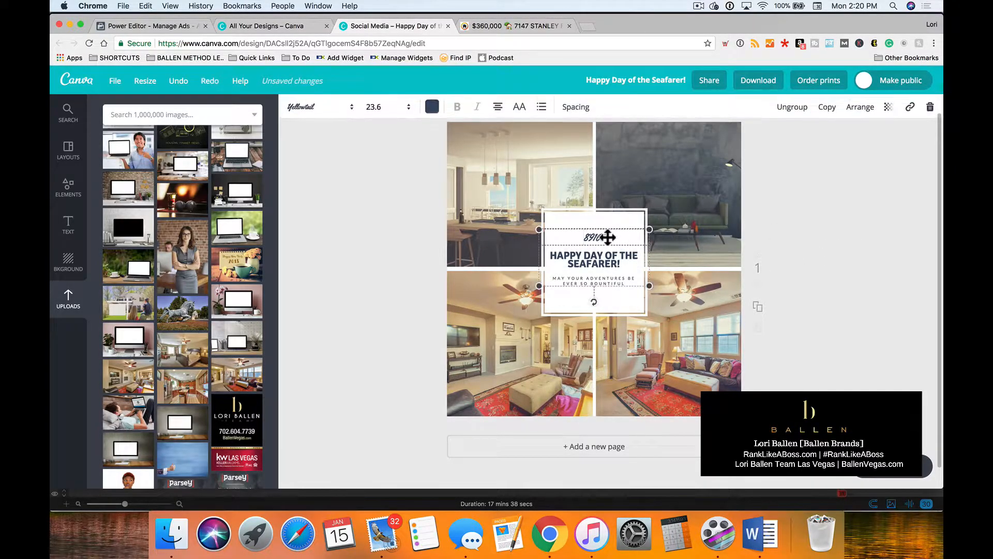
pyautogui.click(386, 107)
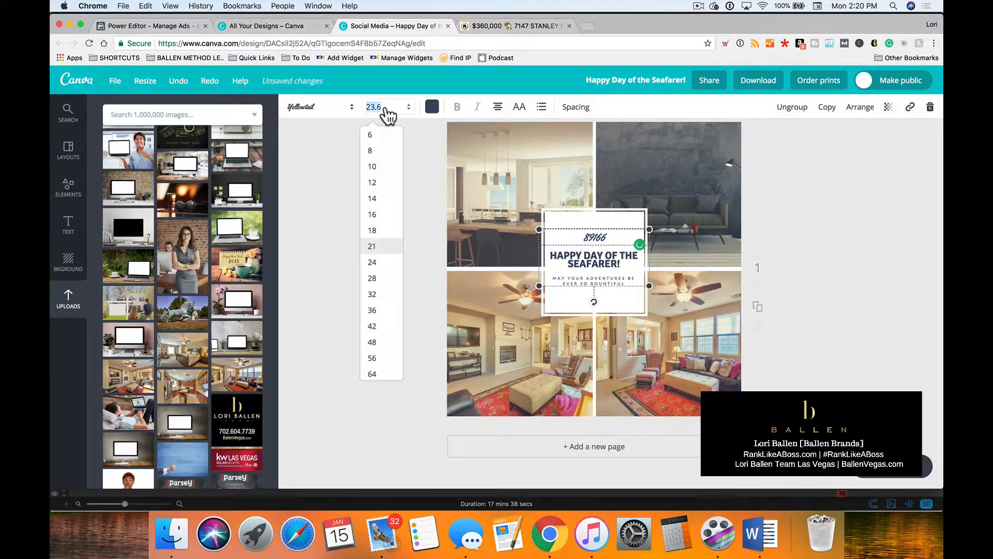
pyautogui.click(372, 263)
pyautogui.click(889, 231)
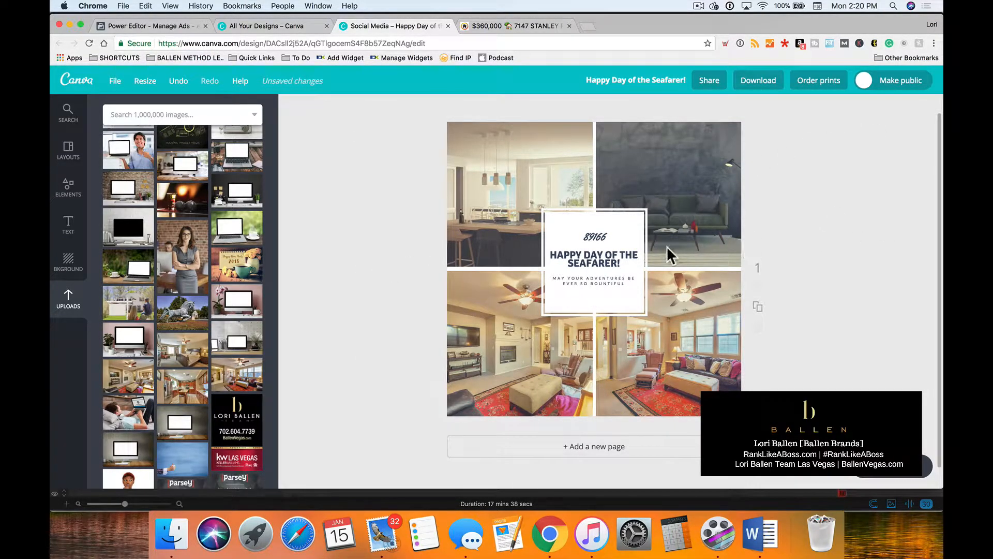
pyautogui.moveTo(599, 237)
pyautogui.mouseDown()
pyautogui.moveTo(591, 235)
pyautogui.moveTo(600, 232)
pyautogui.mouseUp()
# Replace the "Happy Day of the Seafarer!" headline with "3 BEDROOM".
pyautogui.click(621, 256)
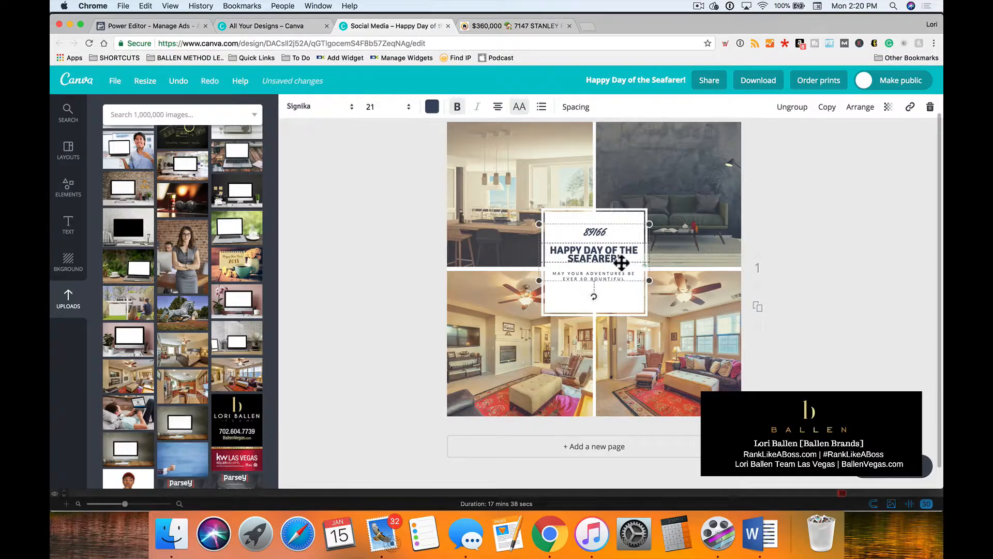
pyautogui.click(862, 246)
pyautogui.click(623, 260)
pyautogui.moveTo(620, 258); pyautogui.dragTo(550, 243)
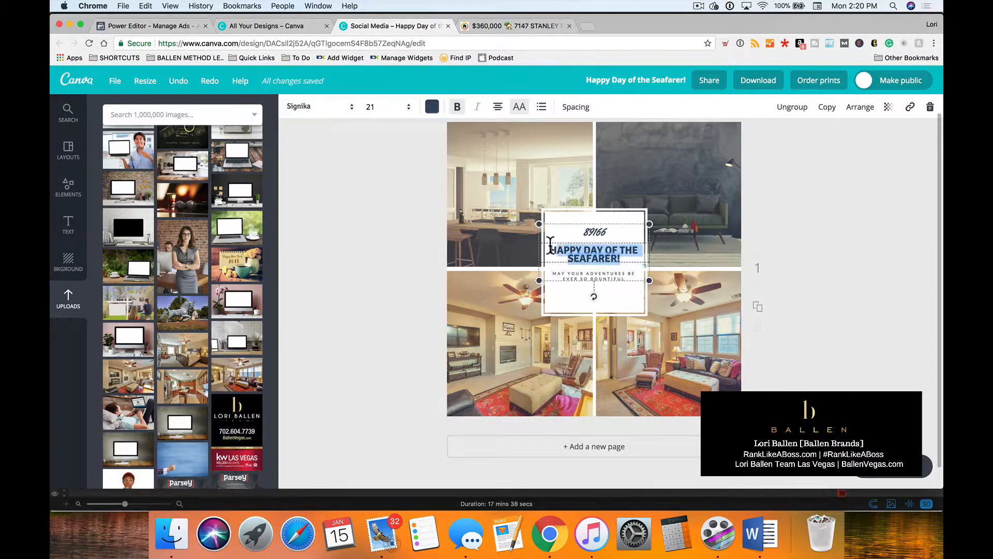
pyautogui.write('FOR')
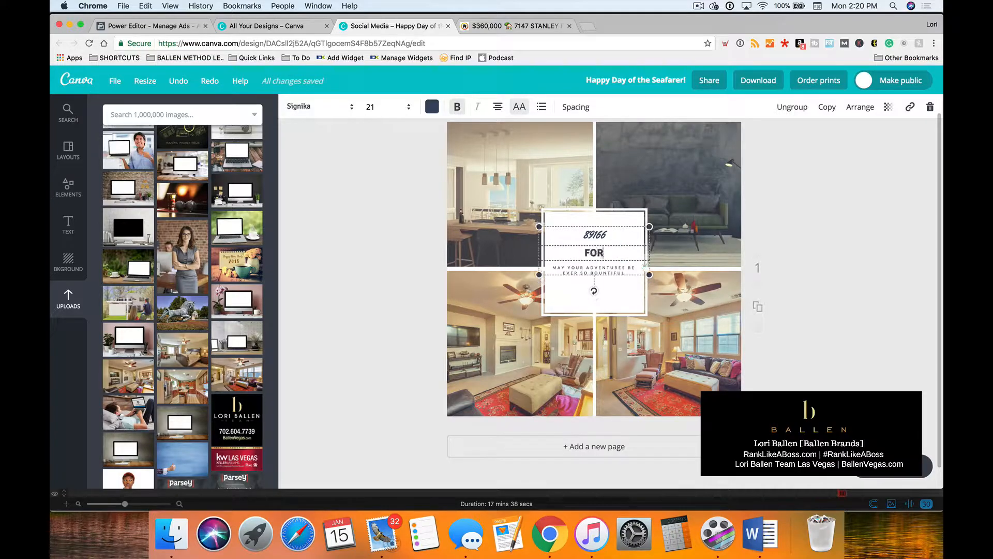
pyautogui.write(' BEDROOM')
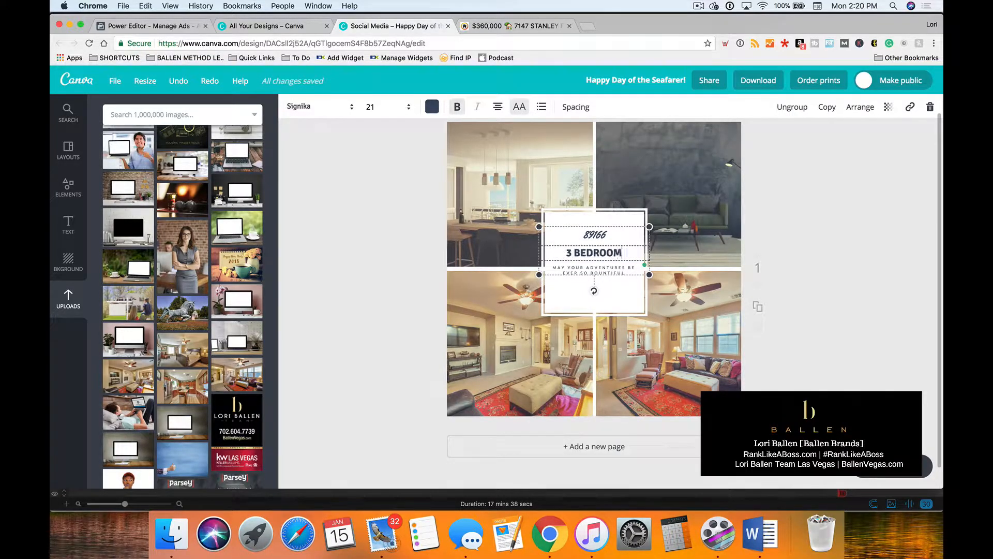
# Check the property details on the ballenvegas.com listing page and add "1933 SQ FT" as a second line below "3 BEDROOM".
pyautogui.click(544, 27)
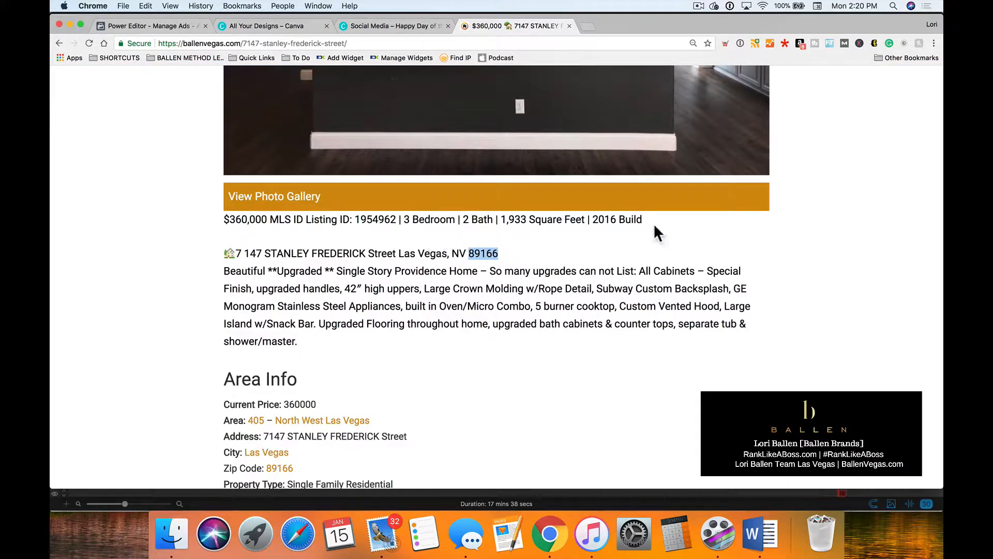
pyautogui.click(396, 25)
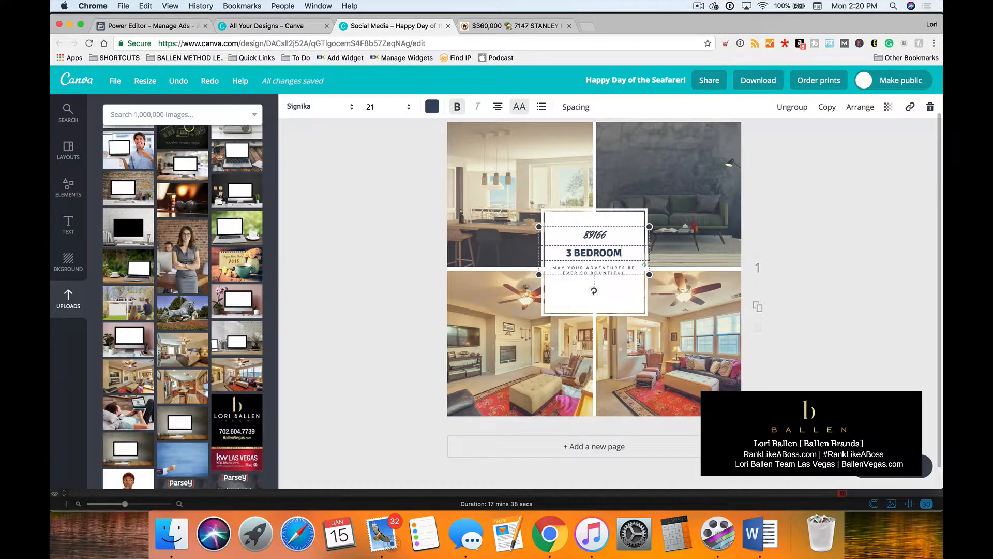
pyautogui.press('Return')
pyautogui.write('19')
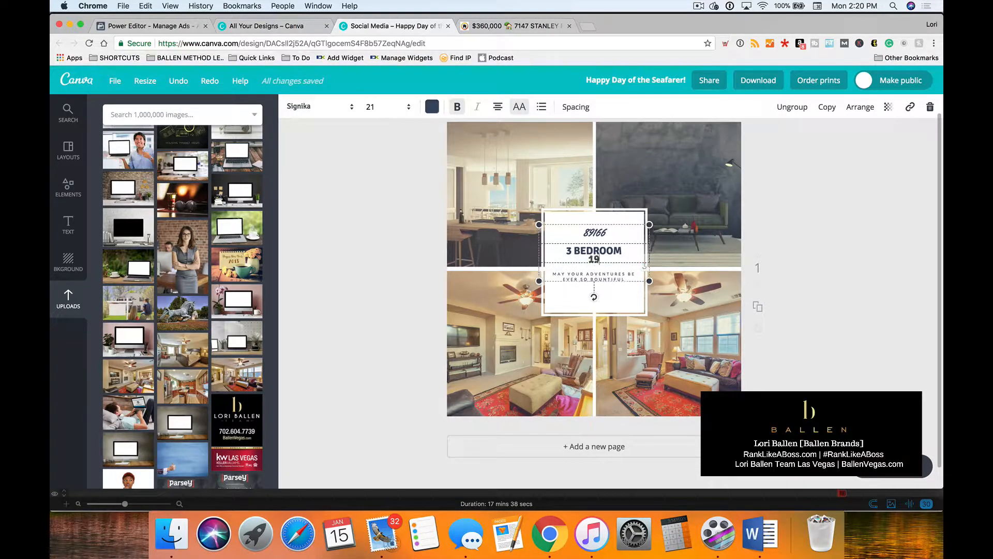
pyautogui.write('33 SQUARE FEE')
pyautogui.press('BackSpace')
pyautogui.press('BackSpace')
pyautogui.press('BackSpace')
pyautogui.press('BackSpace')
pyautogui.press('BackSpace')
pyautogui.press('BackSpace')
pyautogui.write('FT')
# Add "BUILT IN 2016" as a third line of the property details and move the text group slightly down.
pyautogui.press('Return')
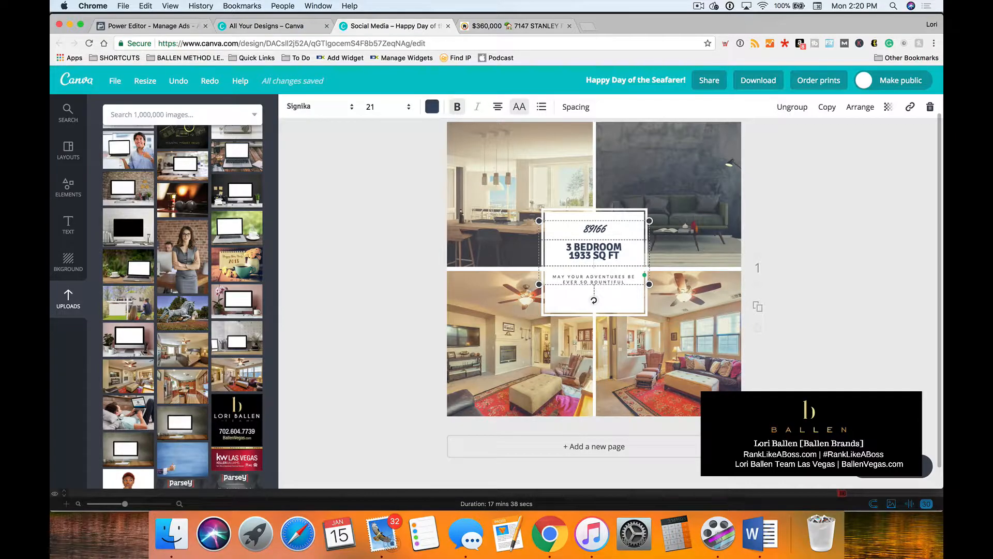
pyautogui.write('BUILT IN 2016')
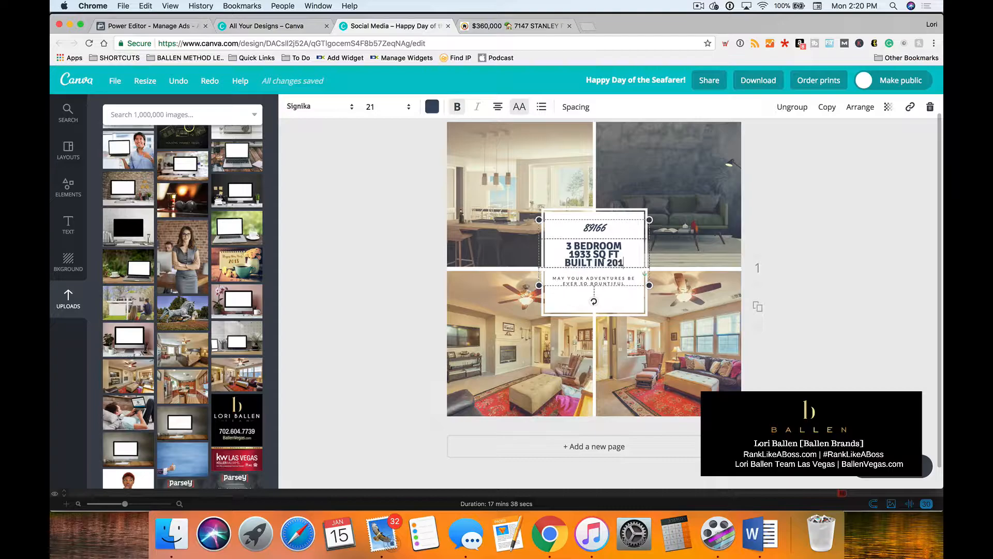
pyautogui.click(858, 253)
pyautogui.moveTo(588, 283); pyautogui.dragTo(593, 297)
# Delete the small "May your adventures be ever so bountiful" tagline below the property details.
pyautogui.click(598, 294)
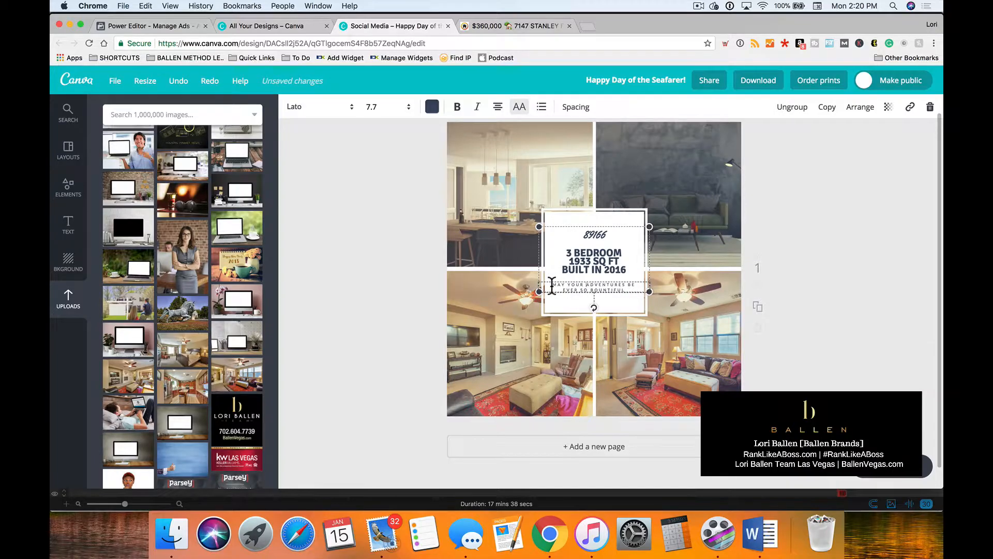
pyautogui.moveTo(582, 286); pyautogui.dragTo(626, 290)
pyautogui.press('BackSpace')
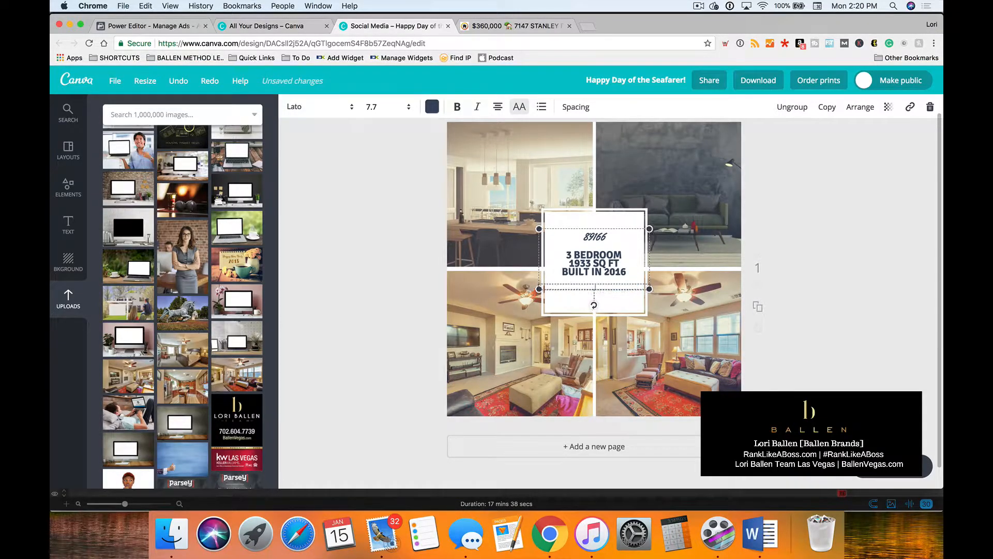
# Apply font size 21 to the three lines of property details.
pyautogui.click(613, 270)
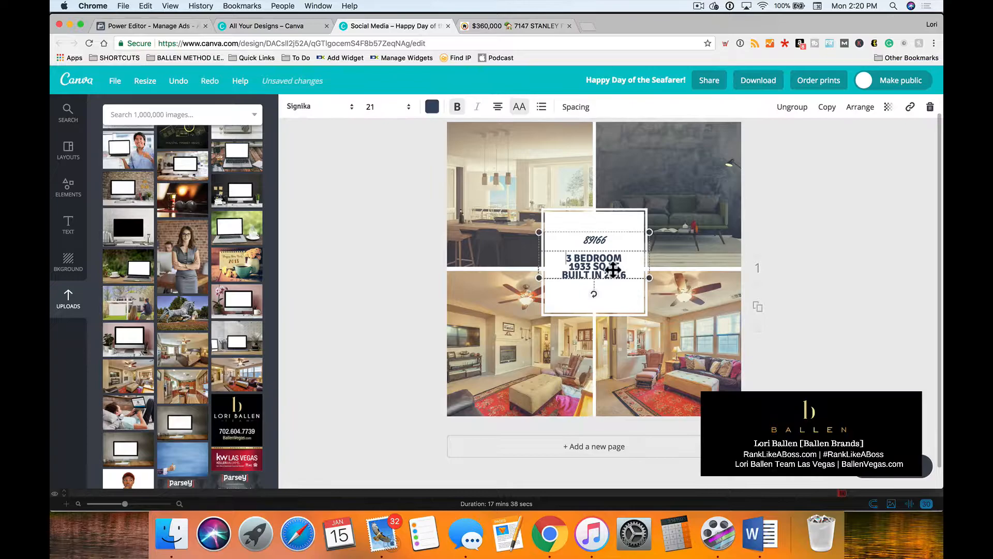
pyautogui.doubleClick(613, 270)
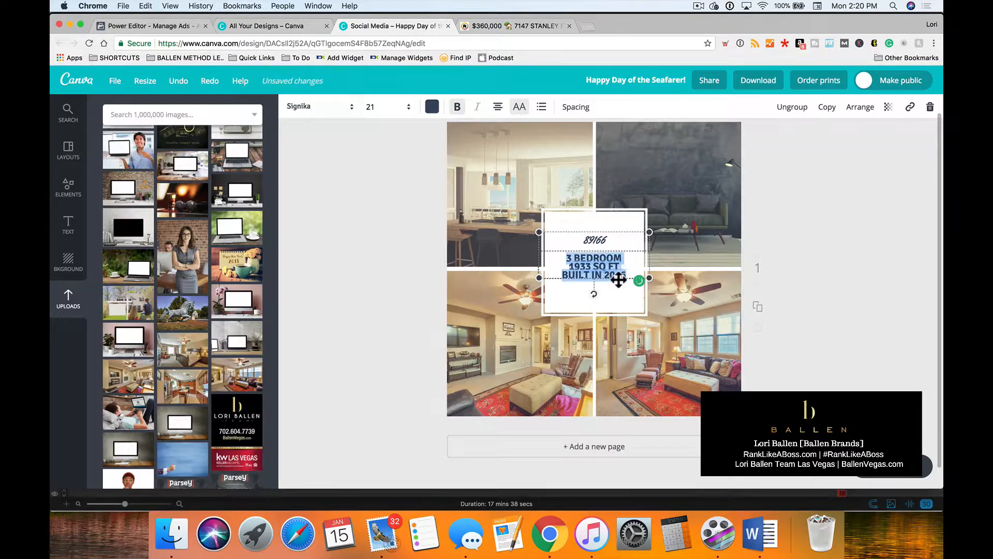
pyautogui.click(382, 107)
pyautogui.click(372, 247)
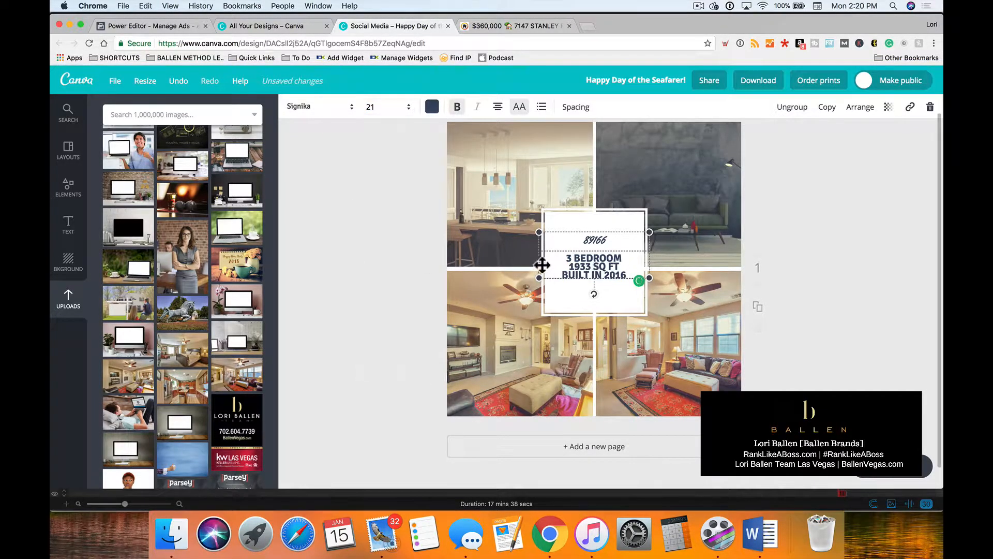
pyautogui.click(833, 258)
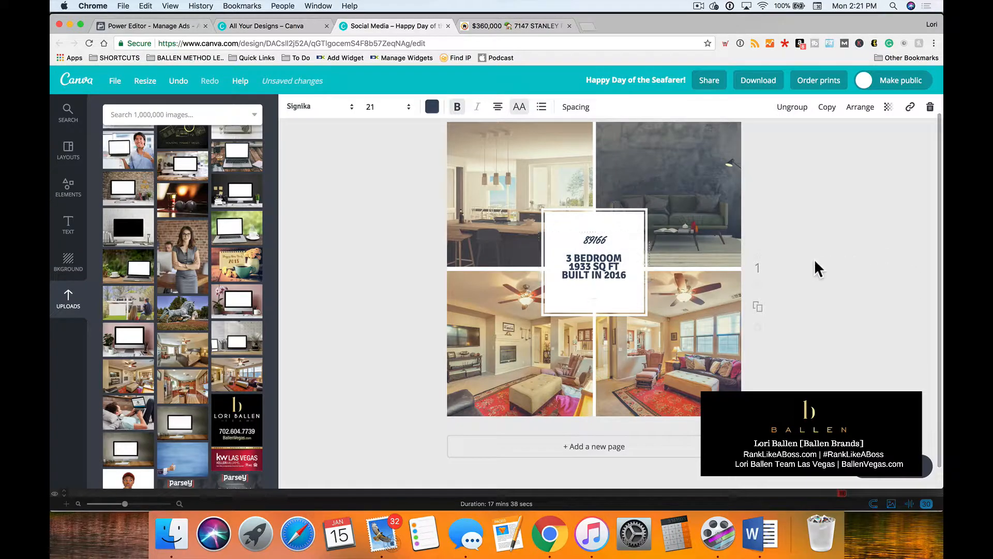
# Increase the line height of the three-line property details to 1.33.
pyautogui.click(595, 266)
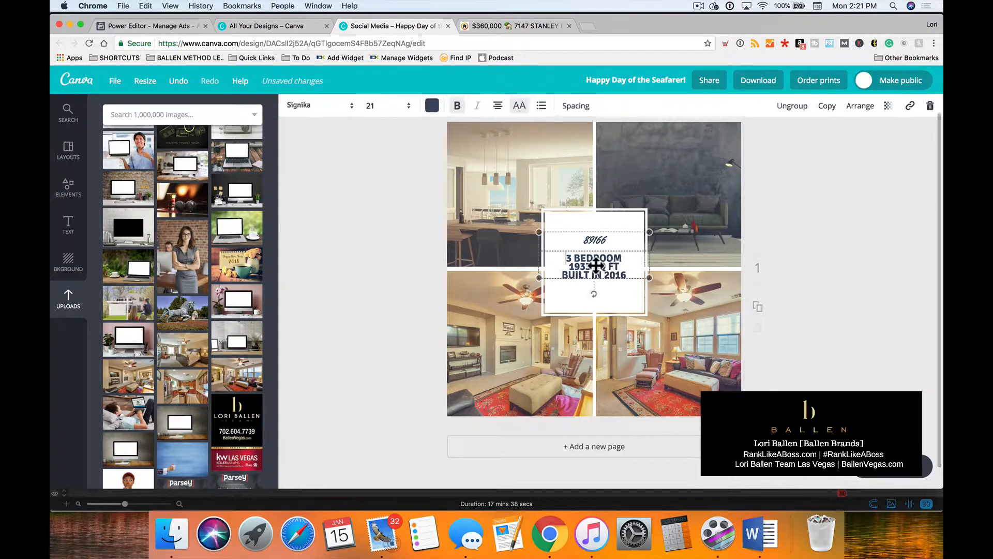
pyautogui.click(573, 107)
pyautogui.moveTo(634, 160); pyautogui.dragTo(653, 161)
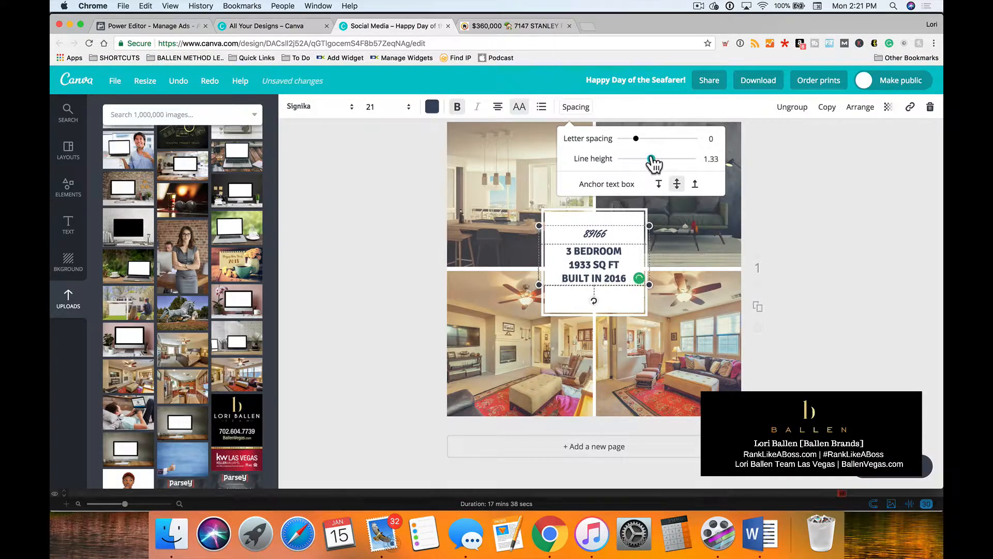
pyautogui.click(872, 231)
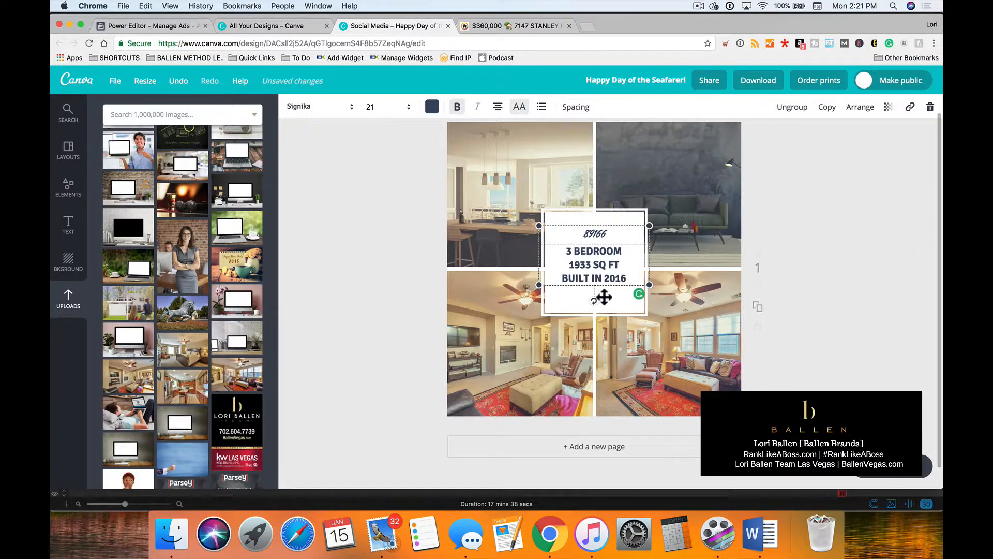
# Insert the price "$360,000" in front of 89166 in the script line.
pyautogui.click(634, 278)
pyautogui.click(582, 233)
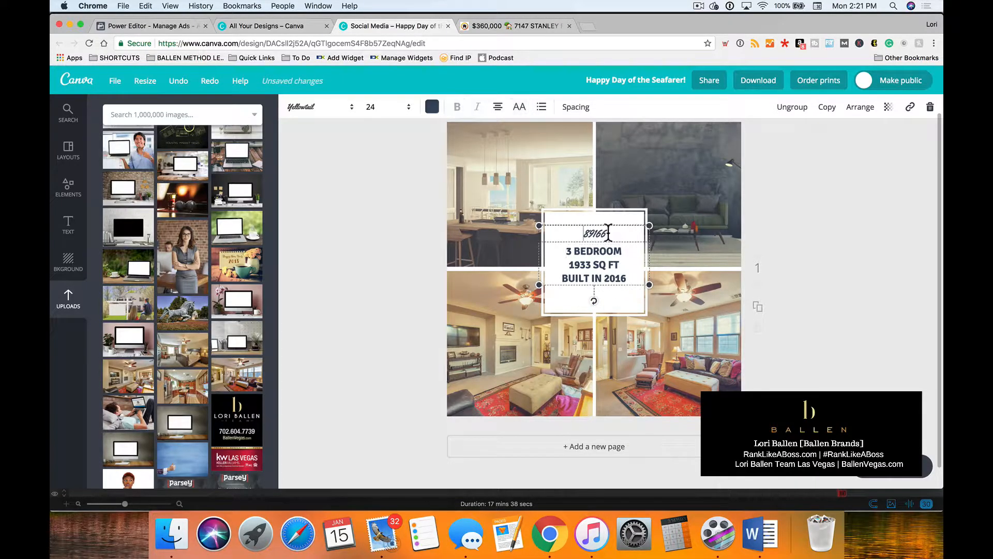
pyautogui.write('$360,000')
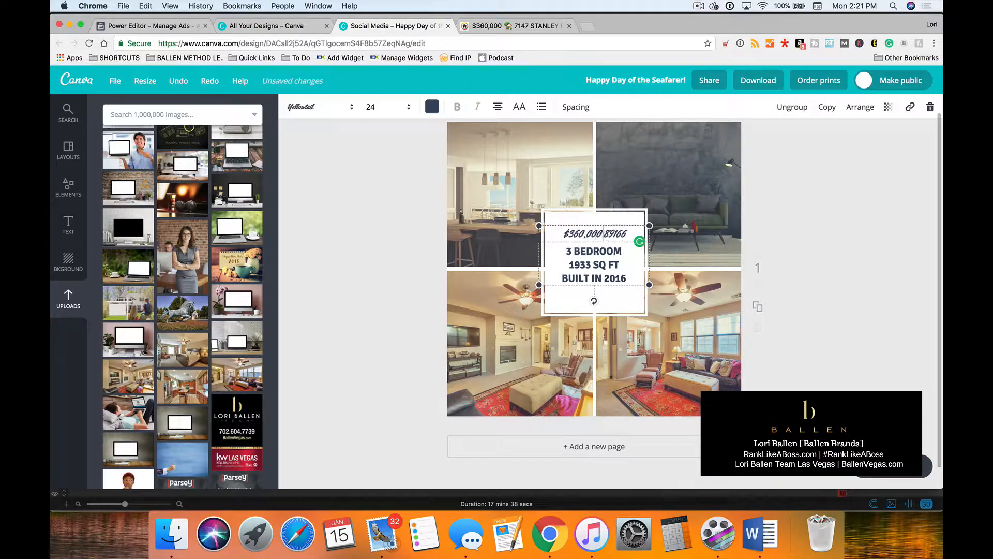
# Remove the price from the script line above the details and add "$360,0000" as a new line below BUILT IN 2016.
pyautogui.moveTo(605, 229); pyautogui.dragTo(554, 231)
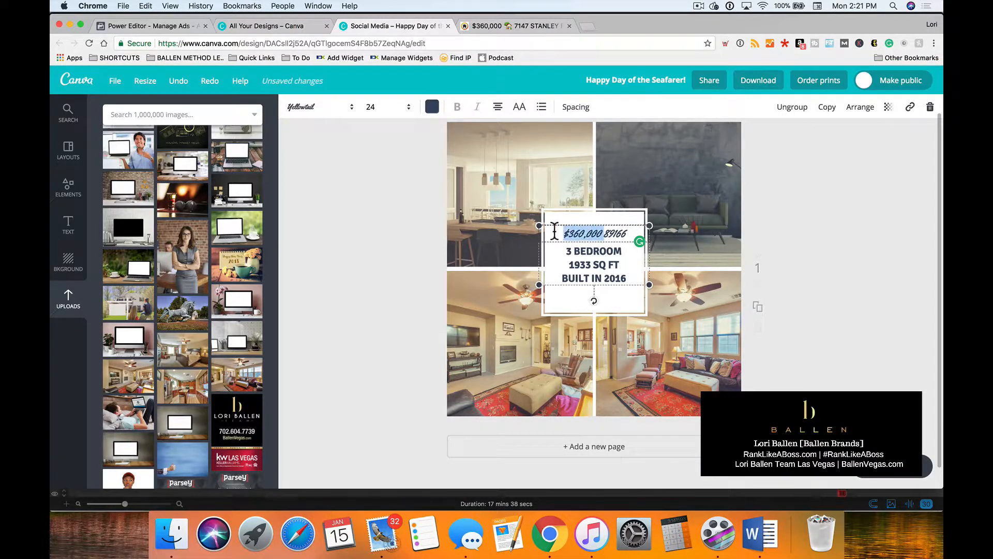
pyautogui.press('BackSpace')
pyautogui.click(600, 214)
pyautogui.click(621, 268)
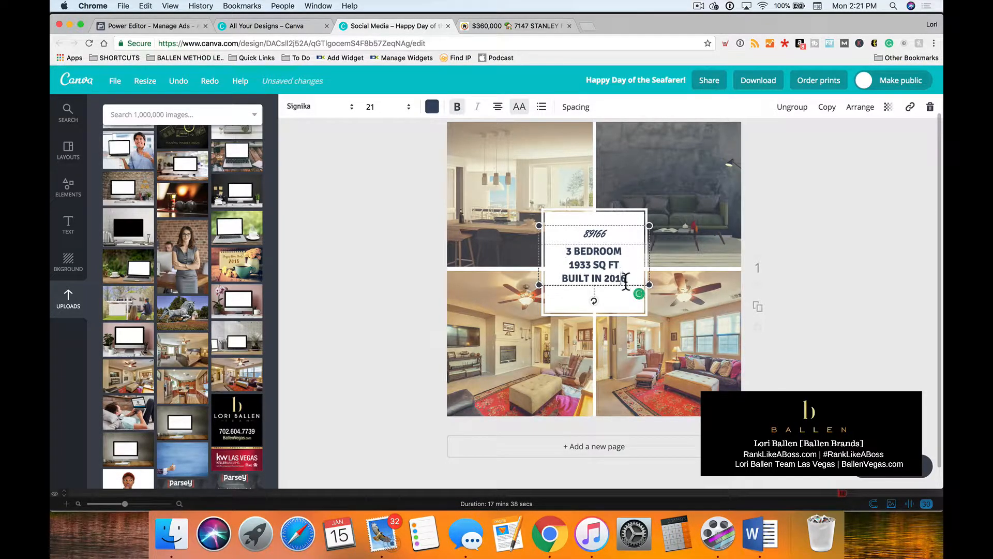
pyautogui.press('Return')
pyautogui.write('$360,0000')
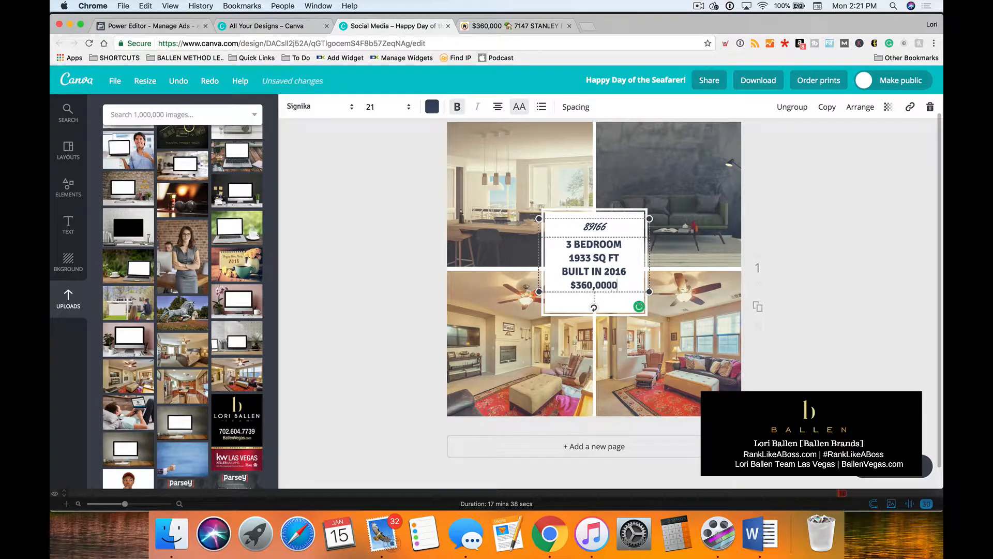
pyautogui.click(917, 263)
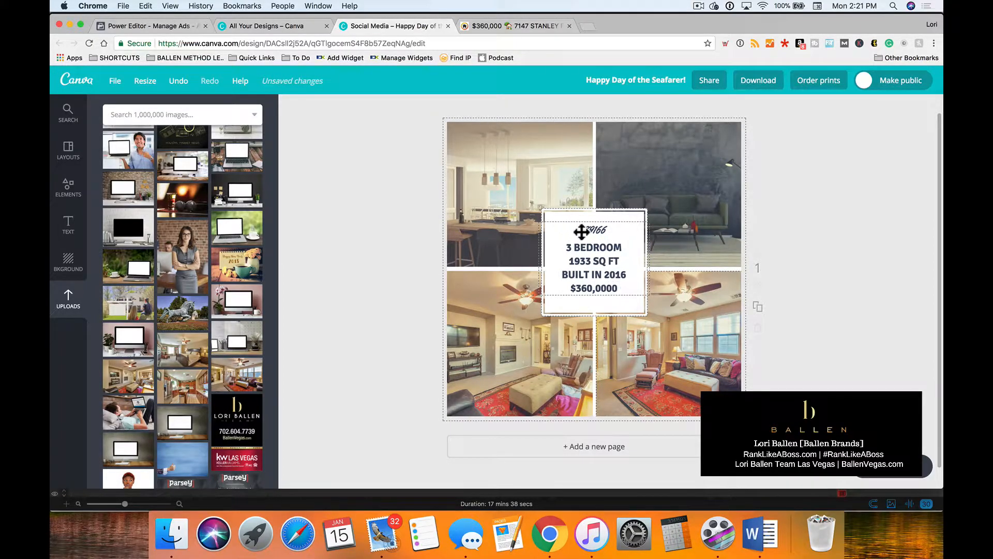
# Set the font size of the four property detail lines in the central box to 28.
pyautogui.click(607, 258)
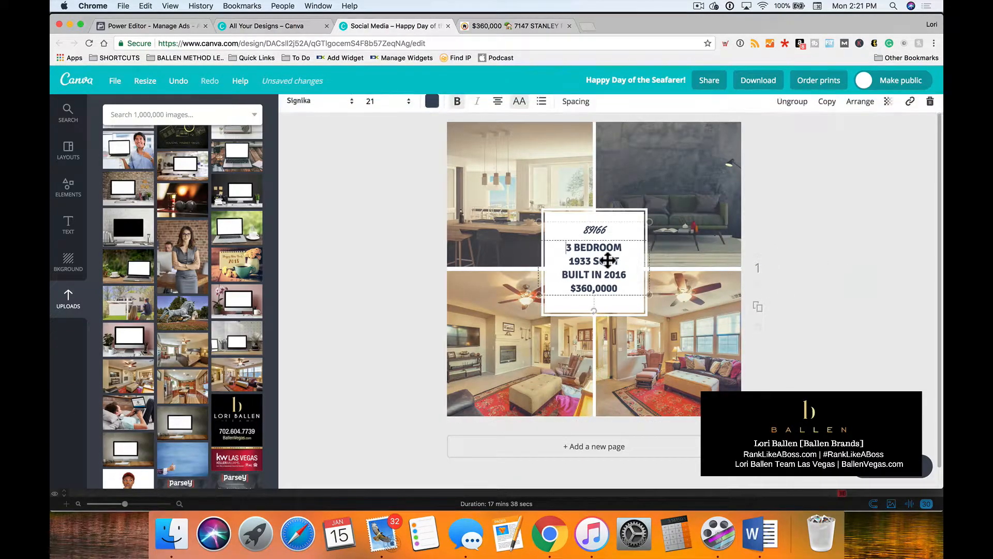
pyautogui.click(370, 108)
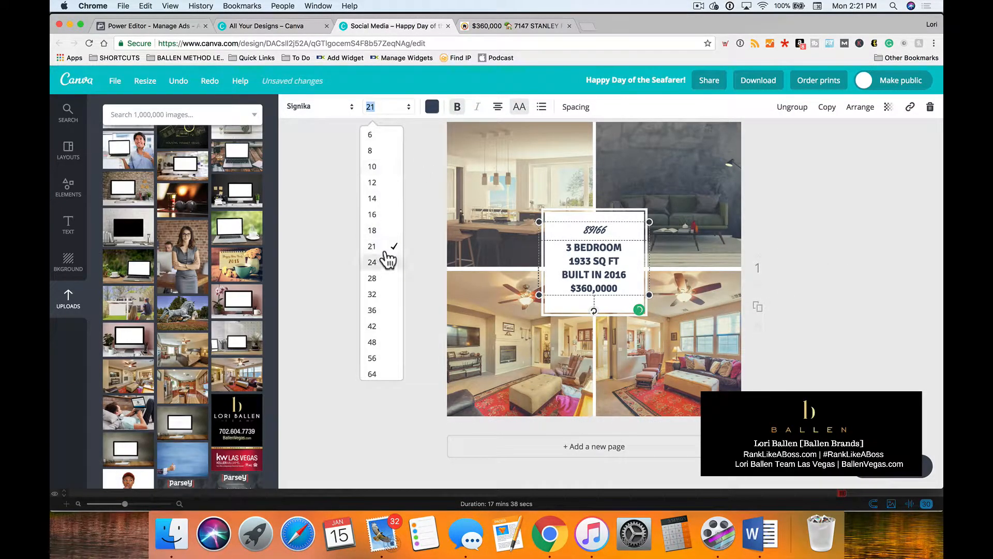
pyautogui.click(381, 286)
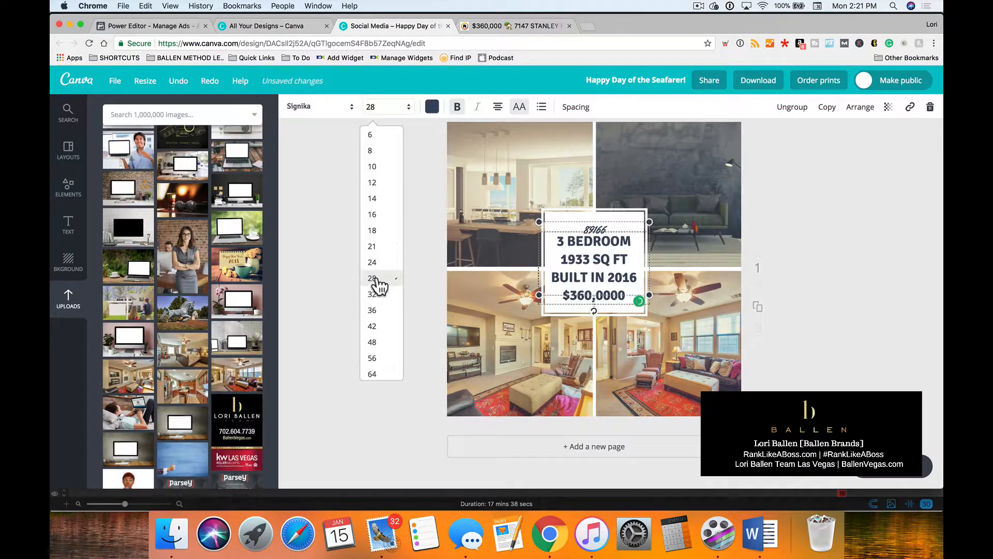
pyautogui.click(875, 231)
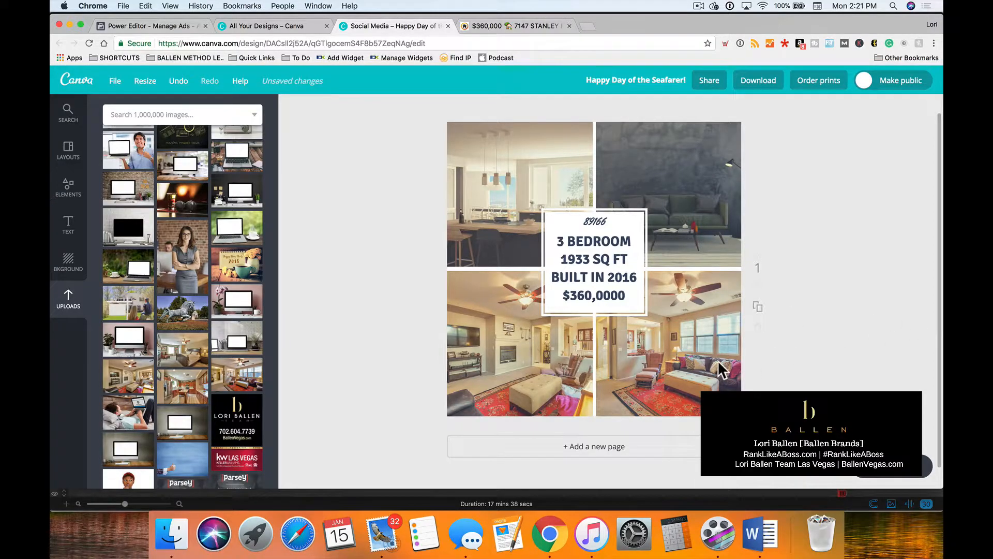
# Add the dark transparent Ballen logo from the Logos folder, shrink it, and place it in the upper-left corner of the lower-left photo.
pyautogui.scroll(10, 196, 259)
pyautogui.click(175, 171)
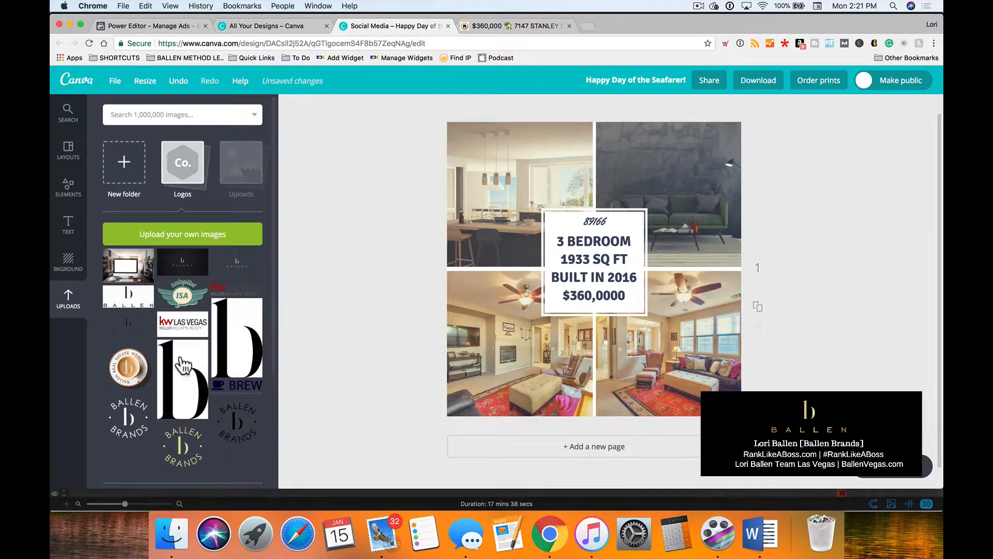
pyautogui.moveTo(128, 327); pyautogui.dragTo(675, 362)
pyautogui.moveTo(759, 314); pyautogui.dragTo(644, 372)
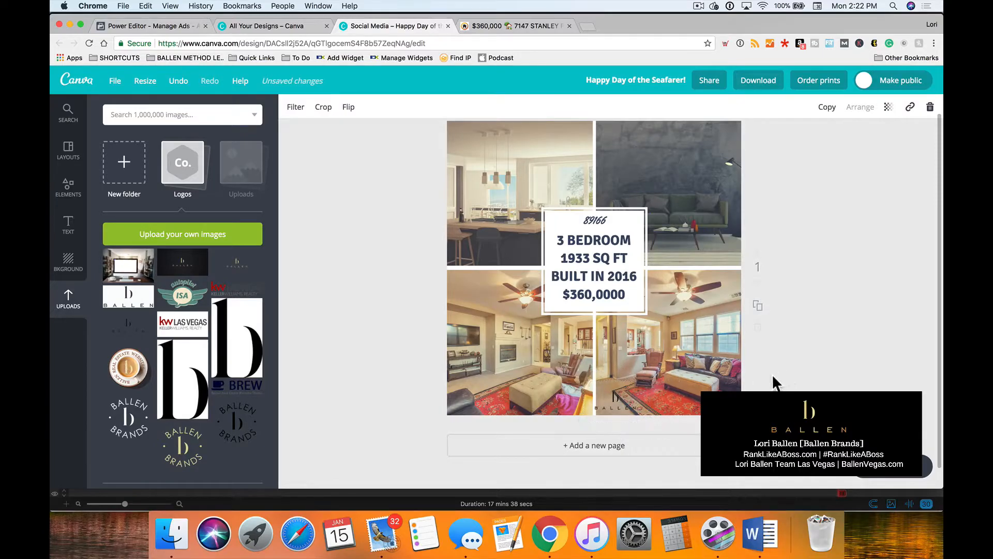
pyautogui.moveTo(616, 406); pyautogui.dragTo(473, 290)
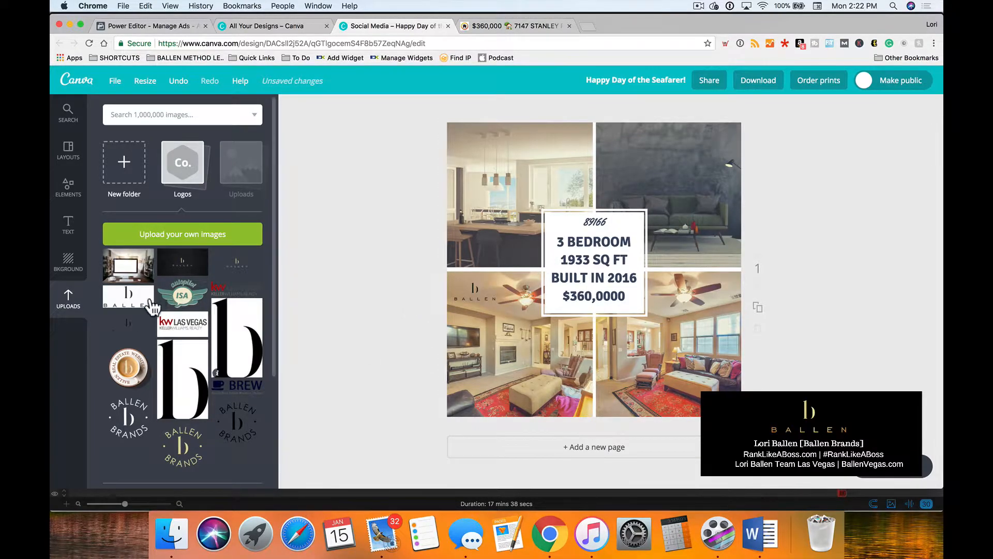
# Add the KW Las Vegas logo, scale it down, and place it on the dark wall of the upper-right photo.
pyautogui.moveTo(111, 305); pyautogui.dragTo(321, 287)
pyautogui.moveTo(250, 285); pyautogui.dragTo(581, 361)
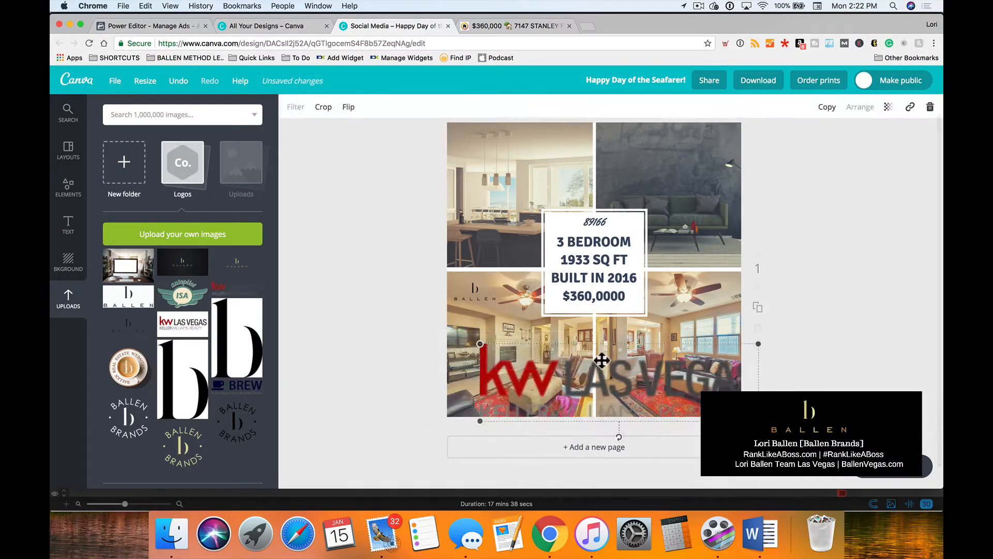
pyautogui.moveTo(762, 342); pyautogui.dragTo(511, 371)
pyautogui.moveTo(510, 411); pyautogui.dragTo(676, 153)
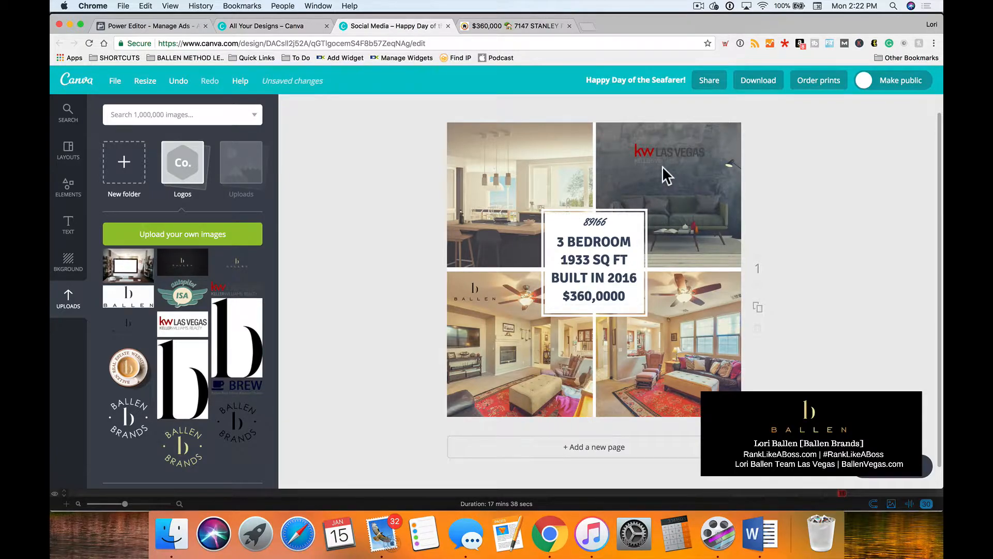
# Scale the Ballen logo on the lower-left photo down slightly further.
pyautogui.click(473, 293)
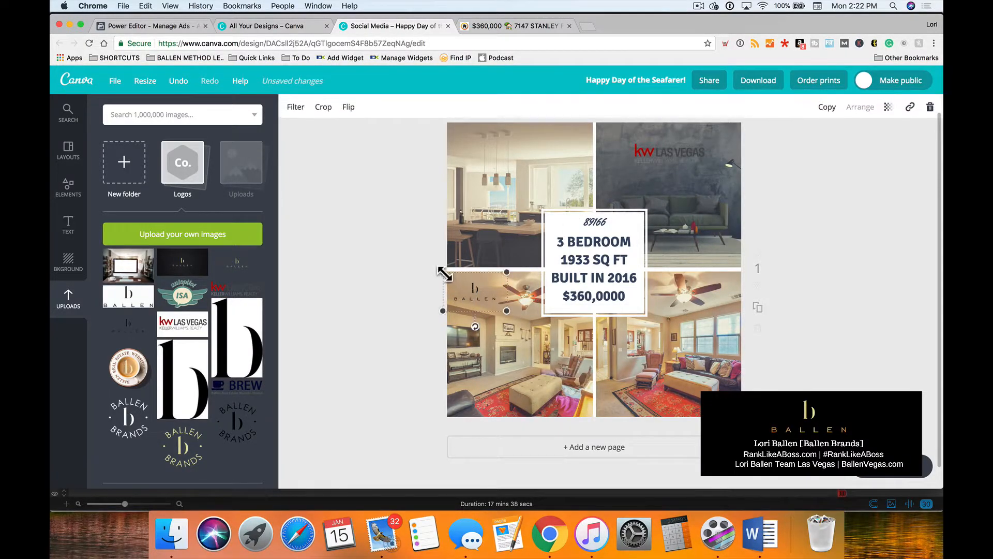
pyautogui.moveTo(450, 276); pyautogui.dragTo(471, 288)
pyautogui.click(380, 317)
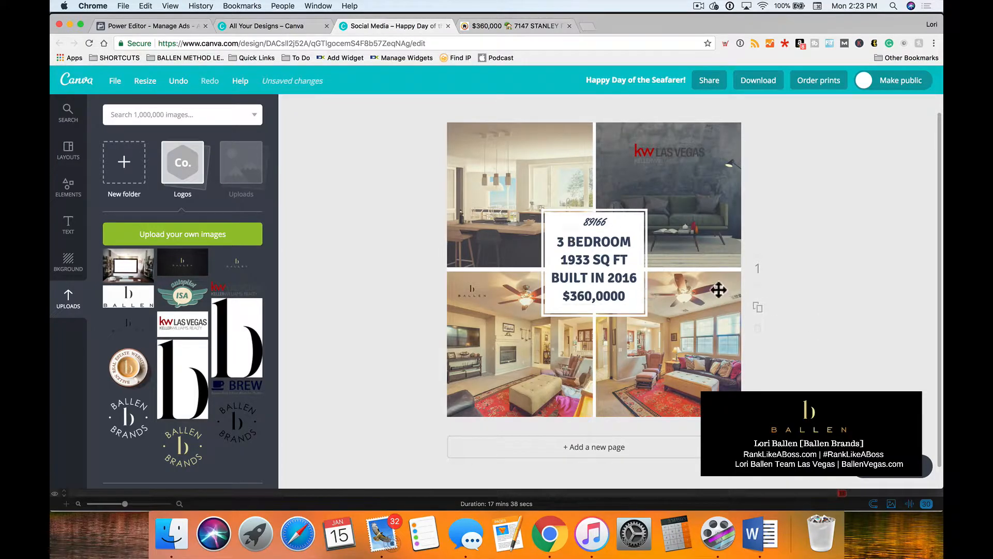
# Download the finished design with JPG as the file type.
pyautogui.click(756, 79)
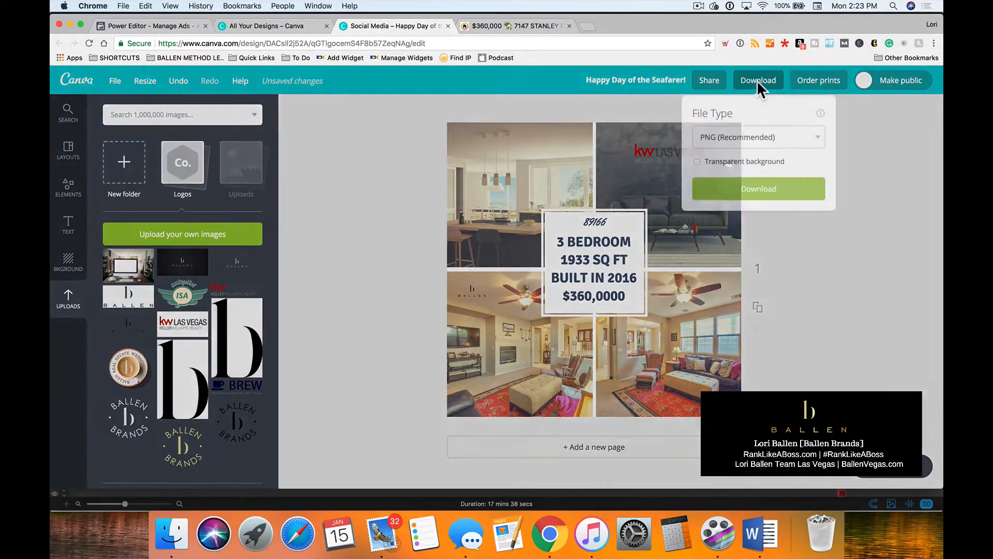
pyautogui.click(735, 136)
pyautogui.click(735, 127)
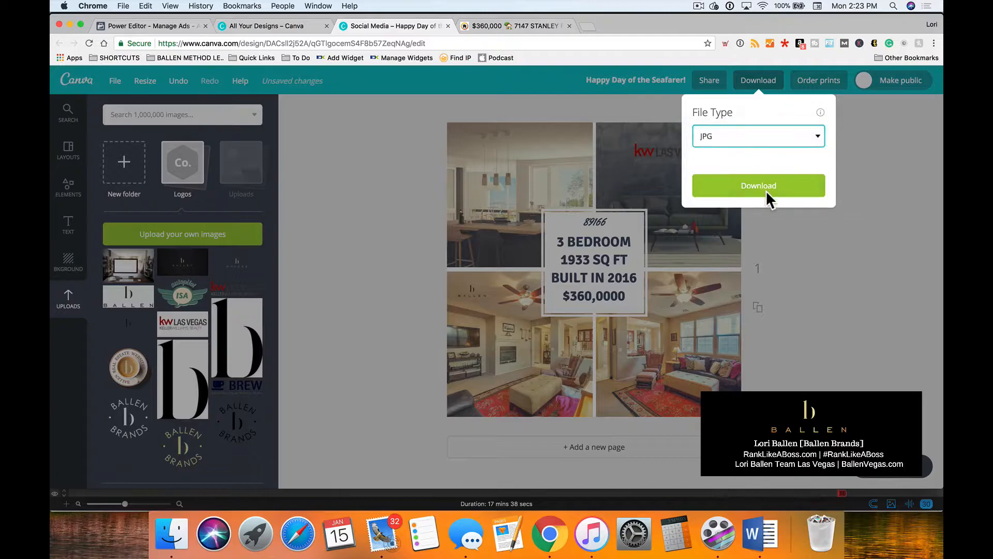
pyautogui.click(759, 174)
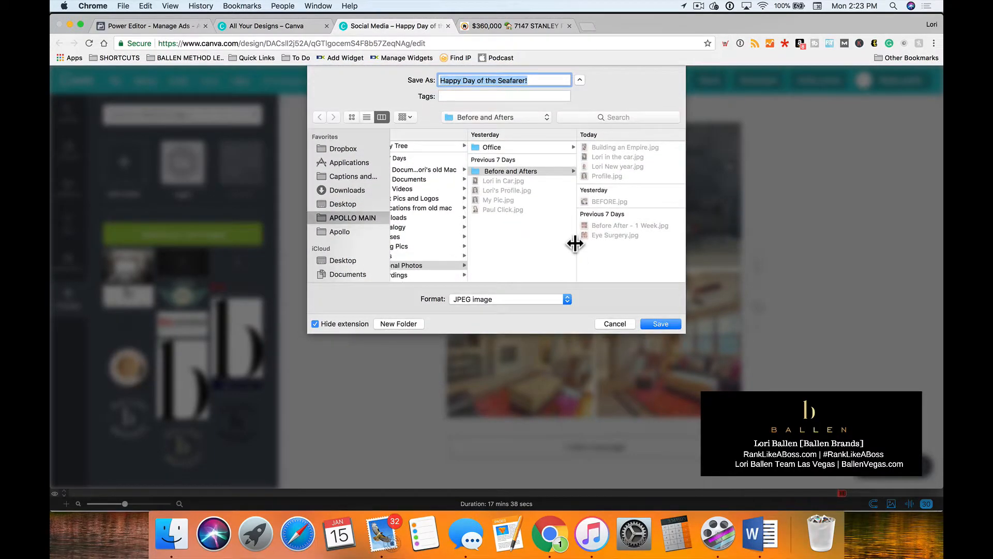
# Save the JPEG in the Thumbnails folder, named with the property's street address followed by "FB Ad Example".
pyautogui.click(473, 117)
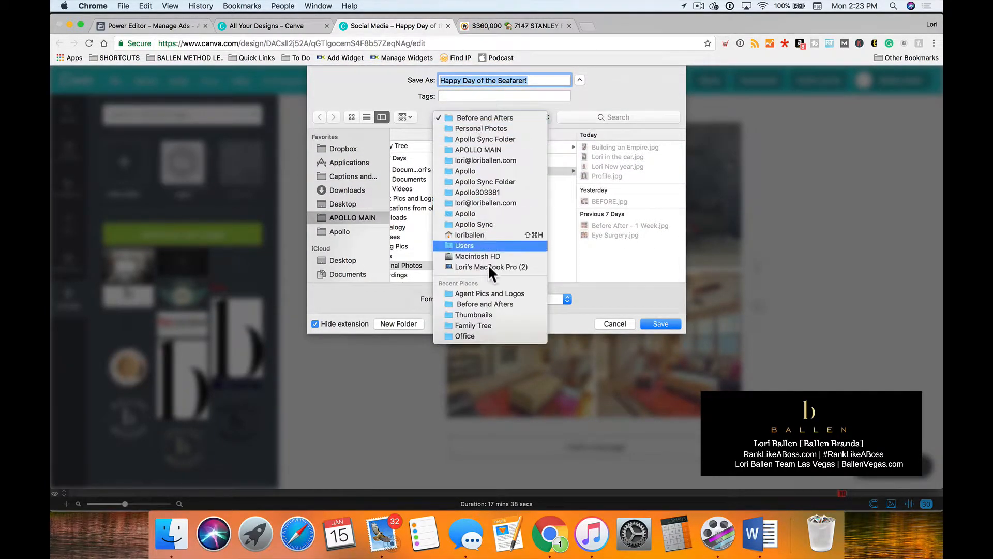
pyautogui.click(488, 314)
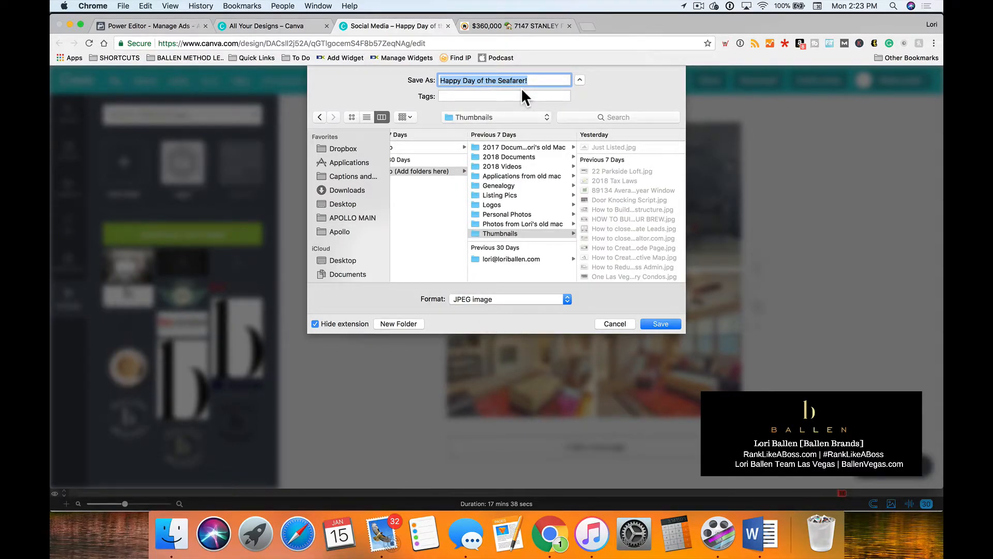
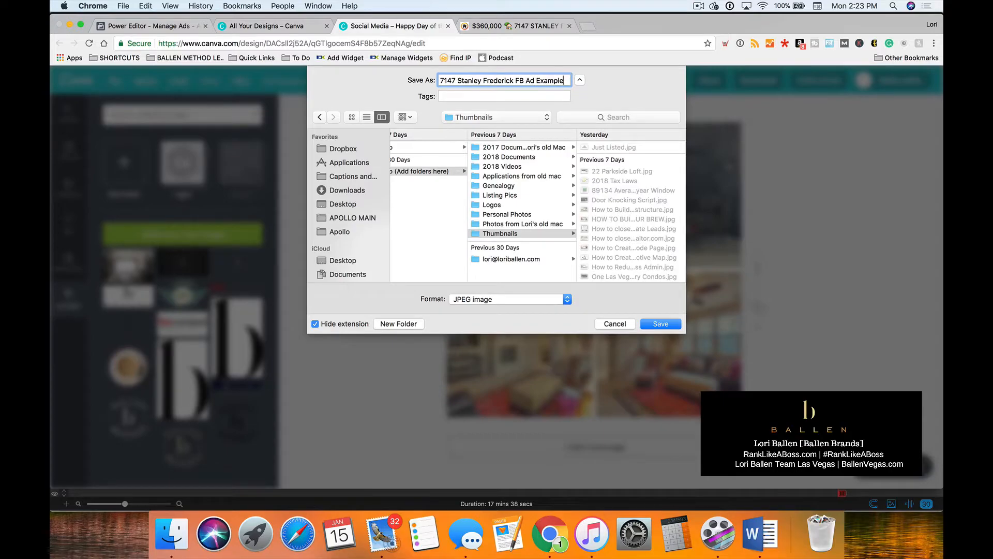
pyautogui.press('Return')
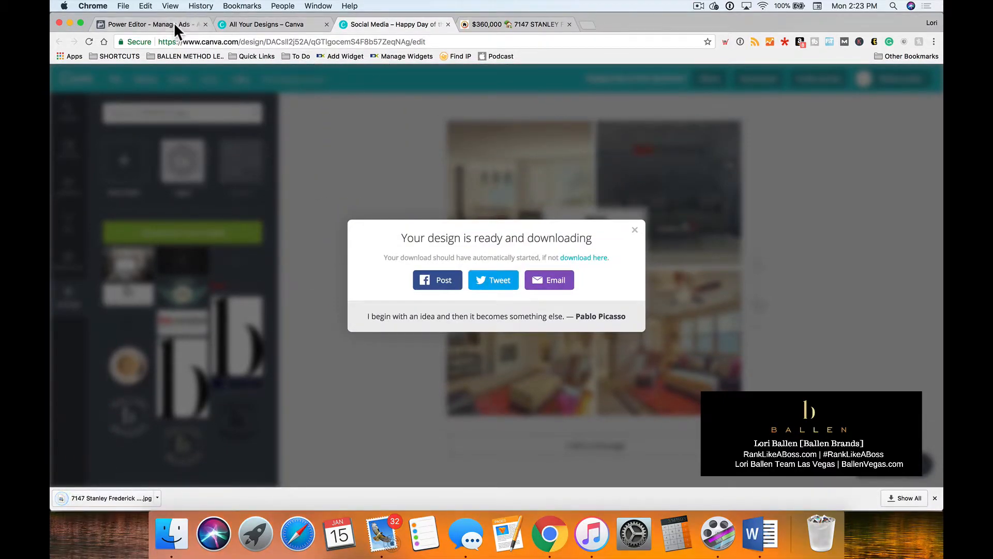
# Switch to Facebook Power Editor and upload the saved design from the Thumbnails folder as the Frederick Canva ad's image.
pyautogui.click(174, 23)
pyautogui.scroll(2, 362, 268)
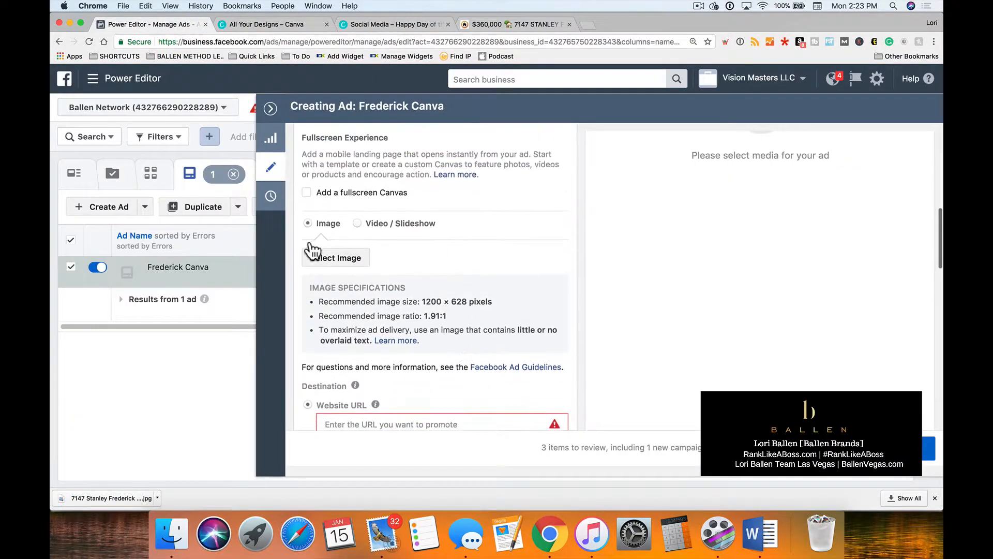
pyautogui.click(335, 256)
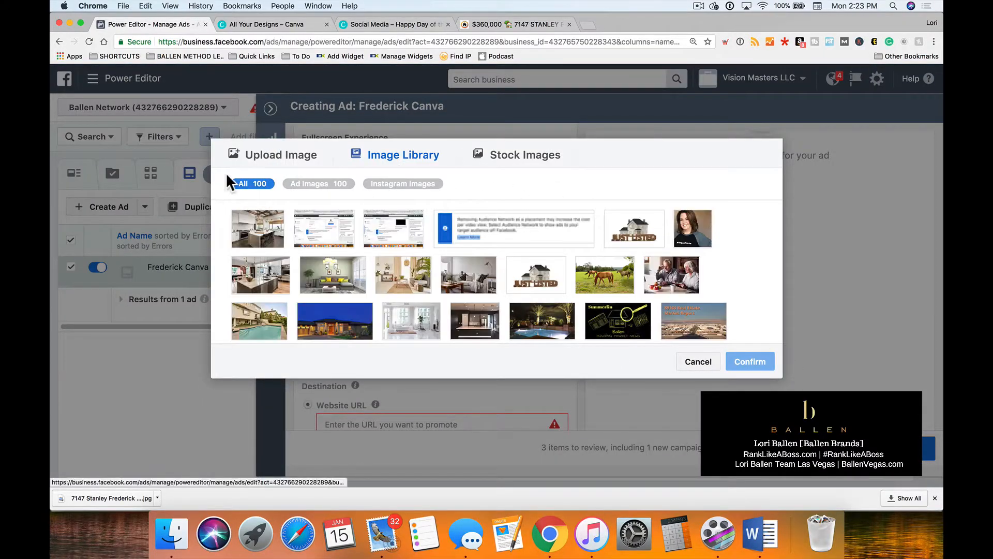
pyautogui.click(308, 161)
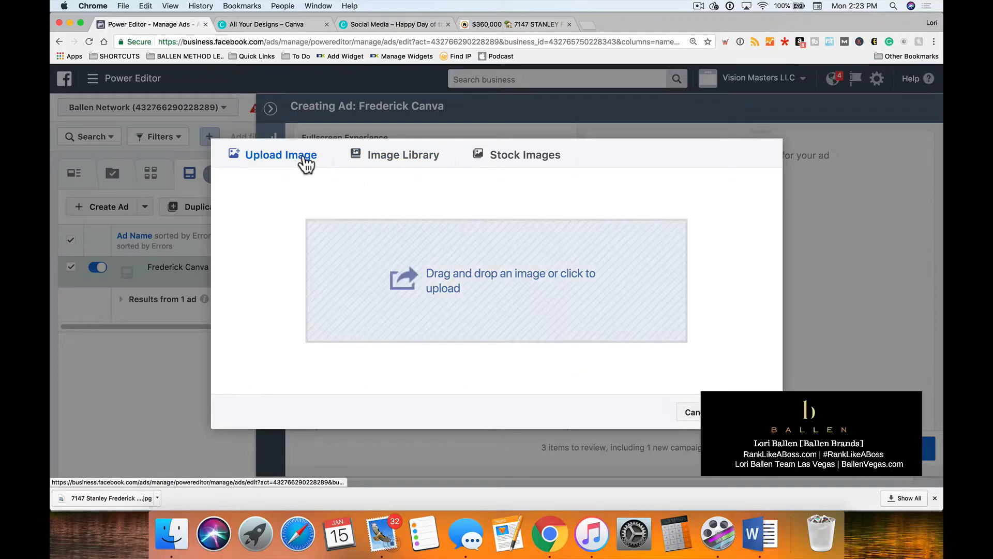
pyautogui.click(461, 288)
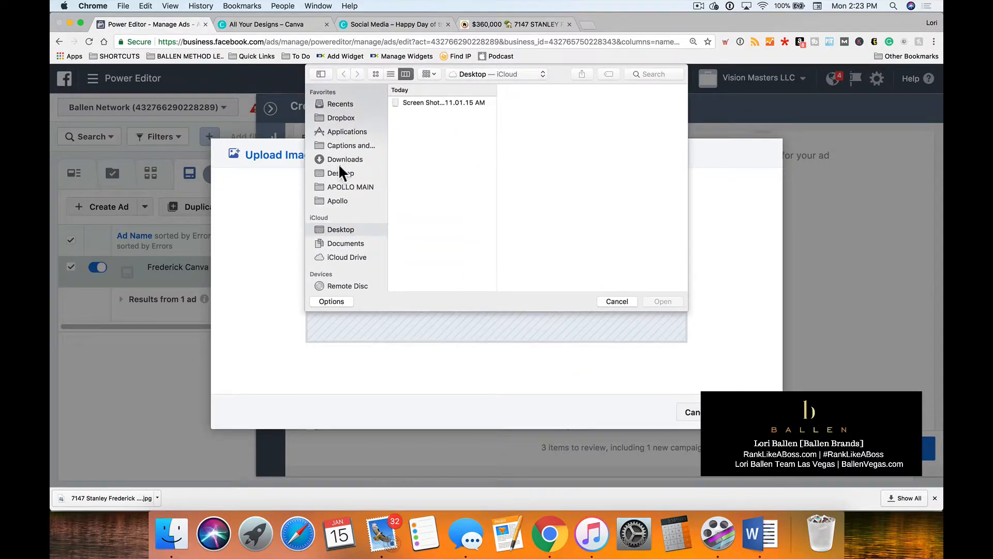
pyautogui.click(483, 73)
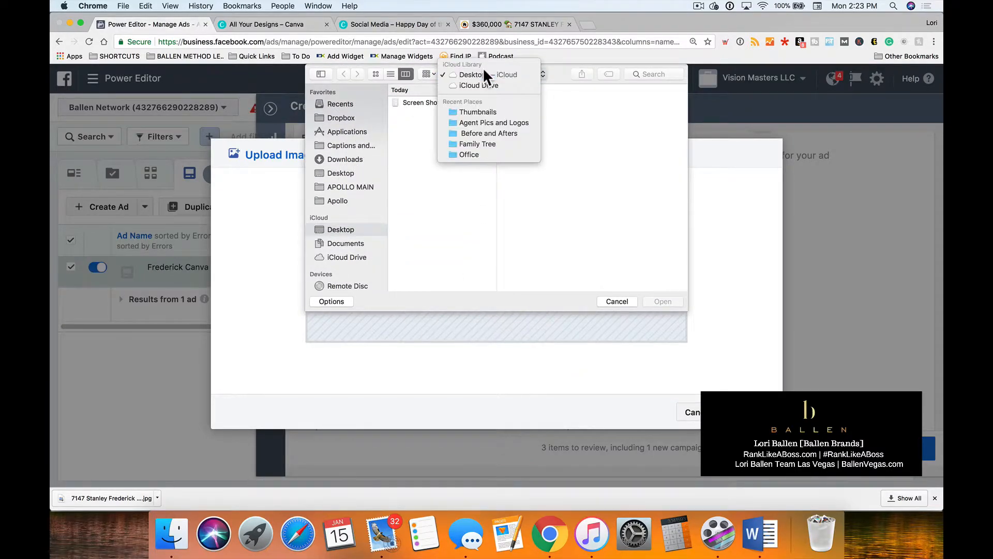
pyautogui.click(485, 108)
pyautogui.click(644, 101)
pyautogui.click(664, 305)
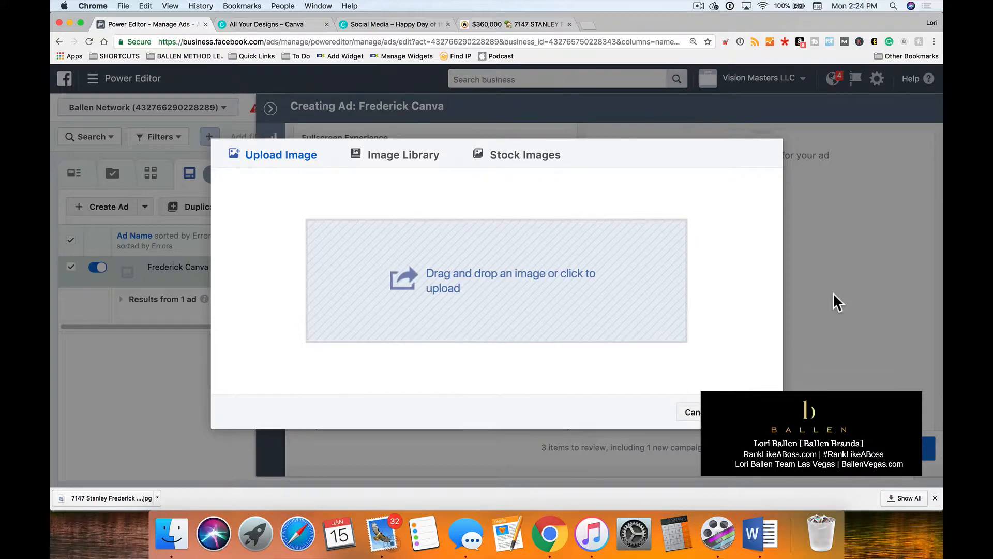
pyautogui.click(750, 342)
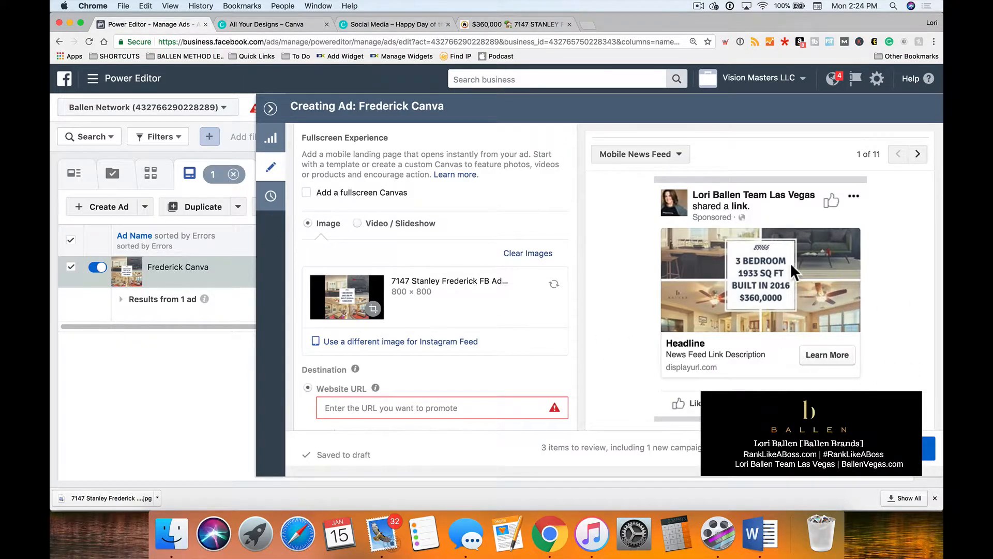
# Examine the ad preview in the Mobile News Feed and Desktop News Feed placements, returning to Mobile News Feed.
pyautogui.scroll(-1, 784, 268)
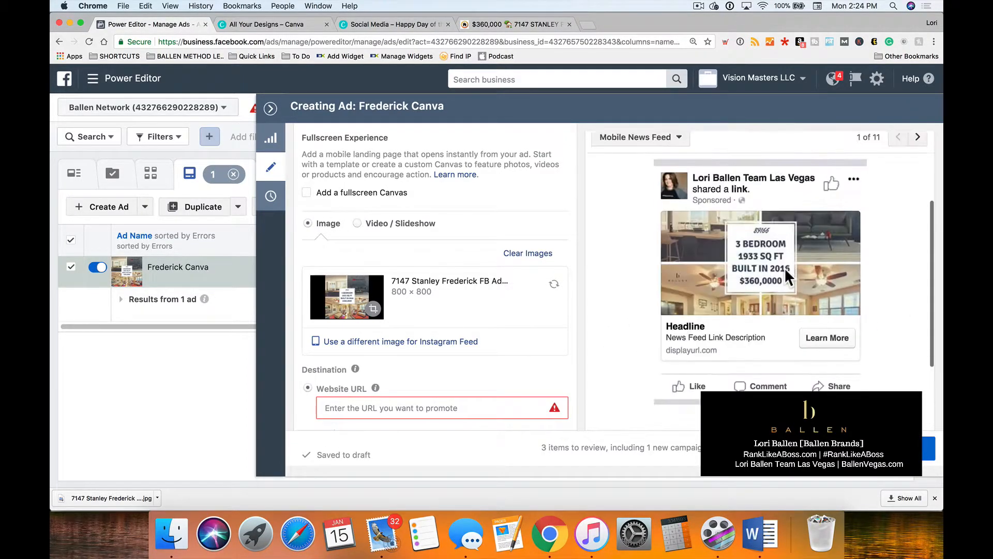
pyautogui.scroll(4, 784, 267)
pyautogui.scroll(-4, 783, 268)
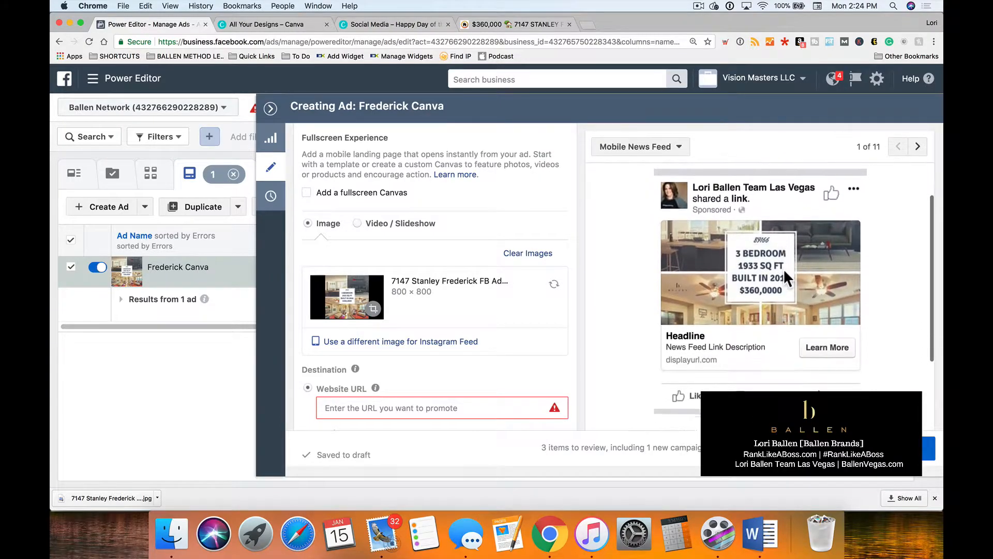
pyautogui.click(635, 147)
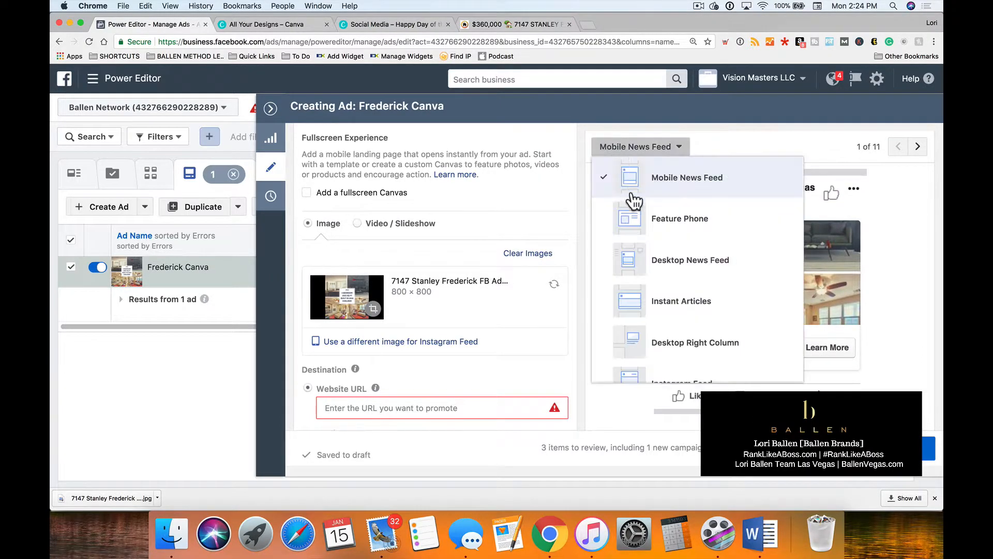
pyautogui.click(667, 251)
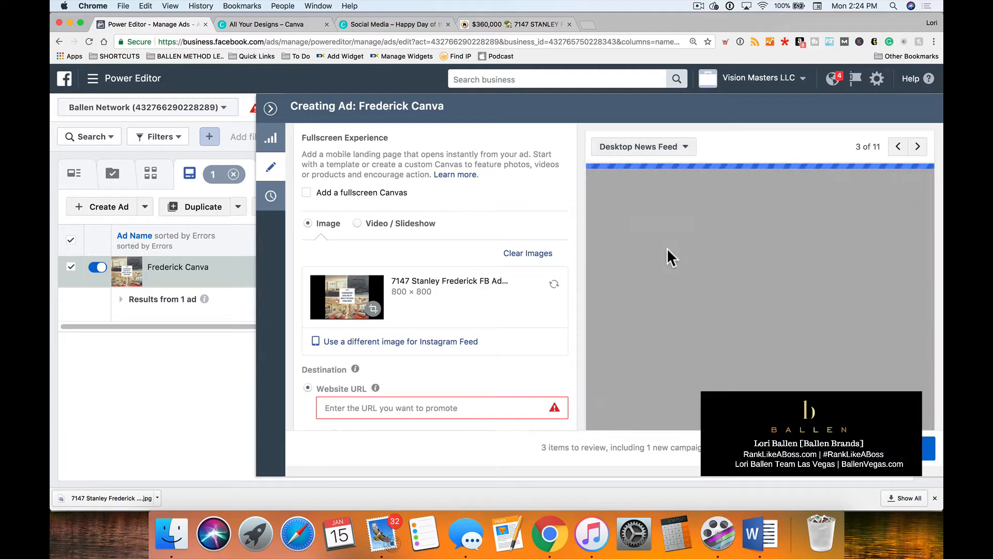
pyautogui.click(658, 151)
pyautogui.click(666, 179)
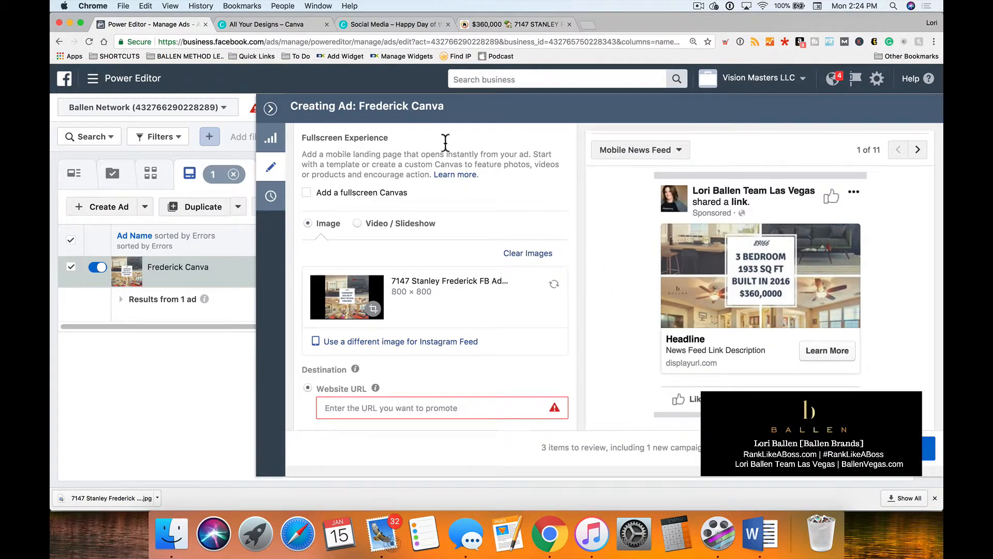
# Copy the property listing page's URL from its browser tab and enter it as the Frederick Canva ad's website URL.
pyautogui.click(473, 24)
pyautogui.click(355, 42)
pyautogui.press('super+c')
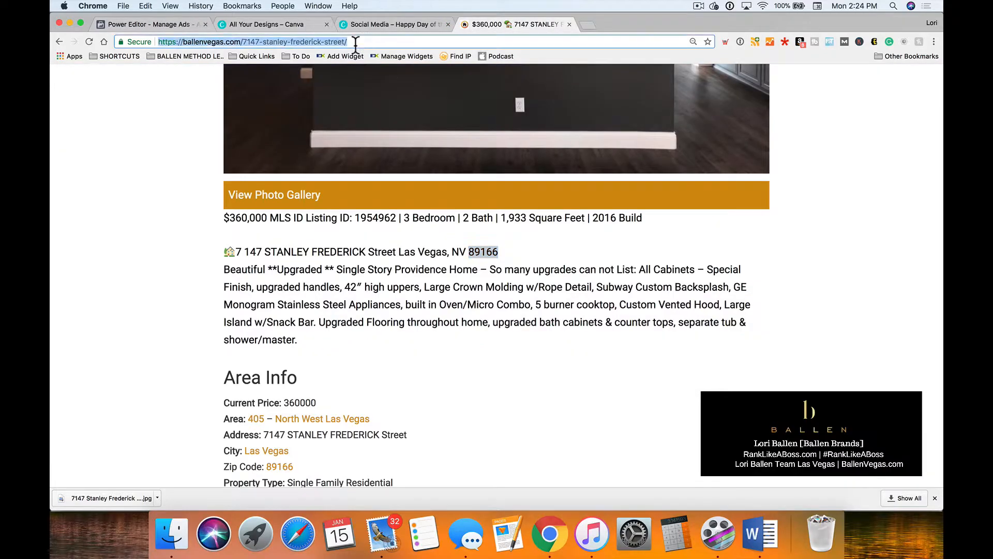
pyautogui.click(159, 21)
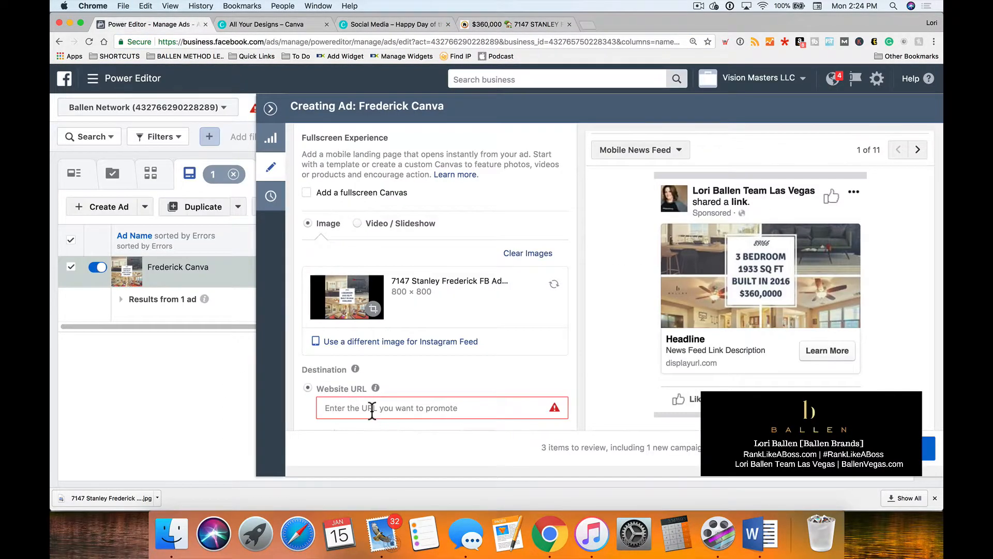
pyautogui.click(372, 409)
pyautogui.press('super+v')
pyautogui.click(435, 444)
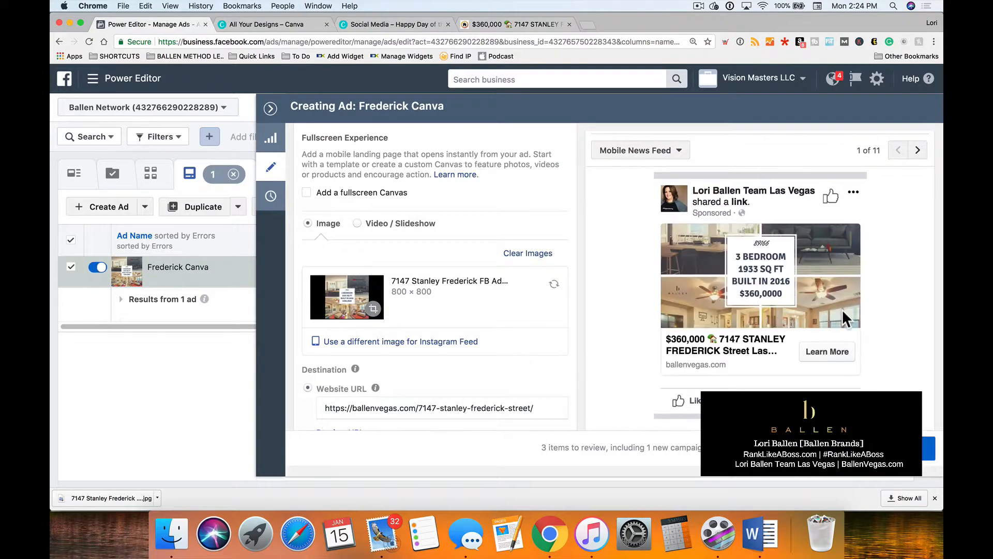
pyautogui.scroll(-5, 411, 301)
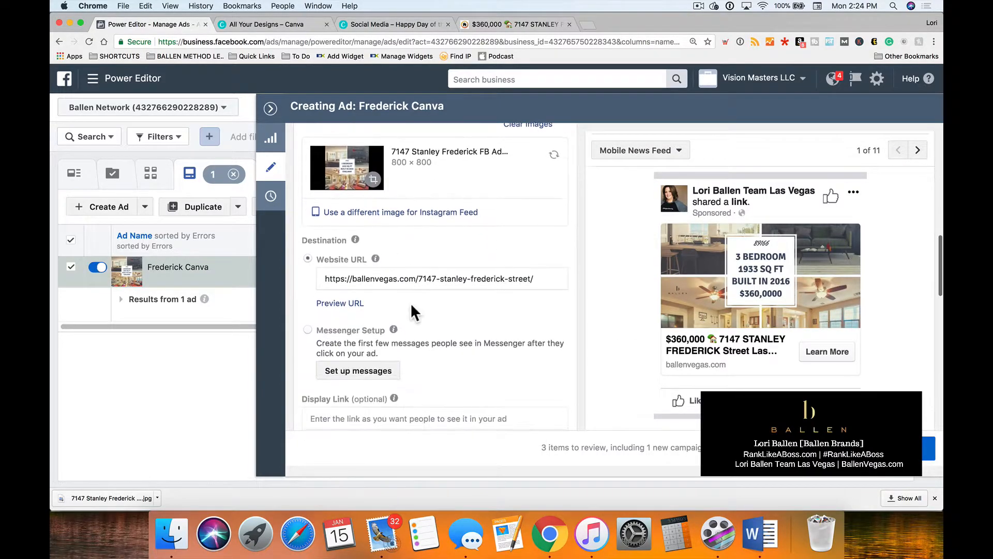
pyautogui.scroll(-5, 411, 305)
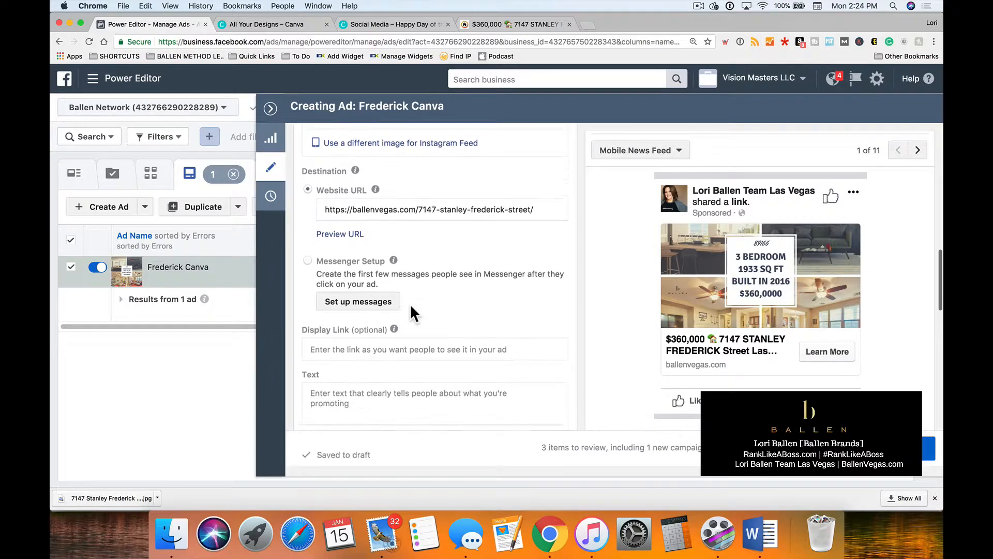
pyautogui.scroll(-1, 410, 305)
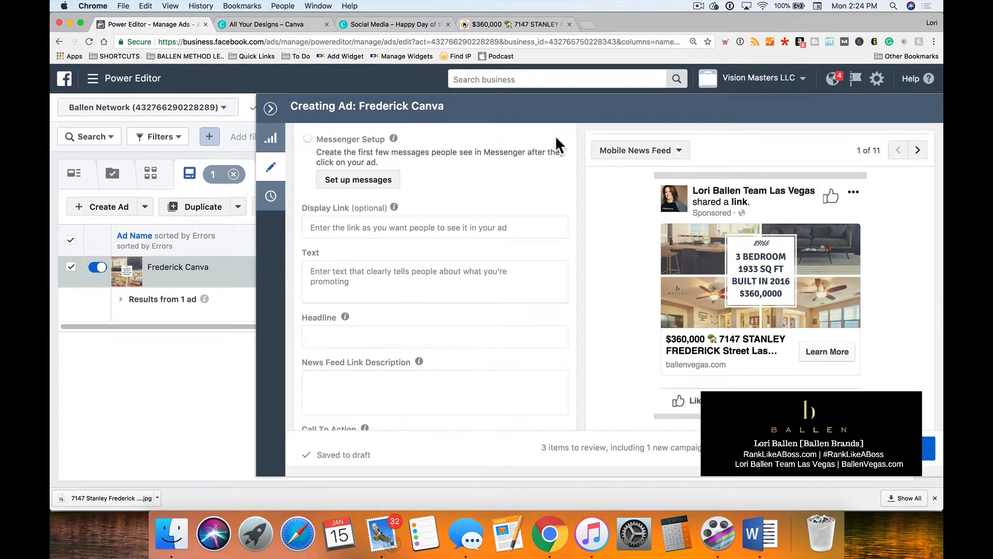
# Open facebook.com in a new browser tab.
pyautogui.click(591, 24)
pyautogui.write('facebook.com')
pyautogui.press('Return')
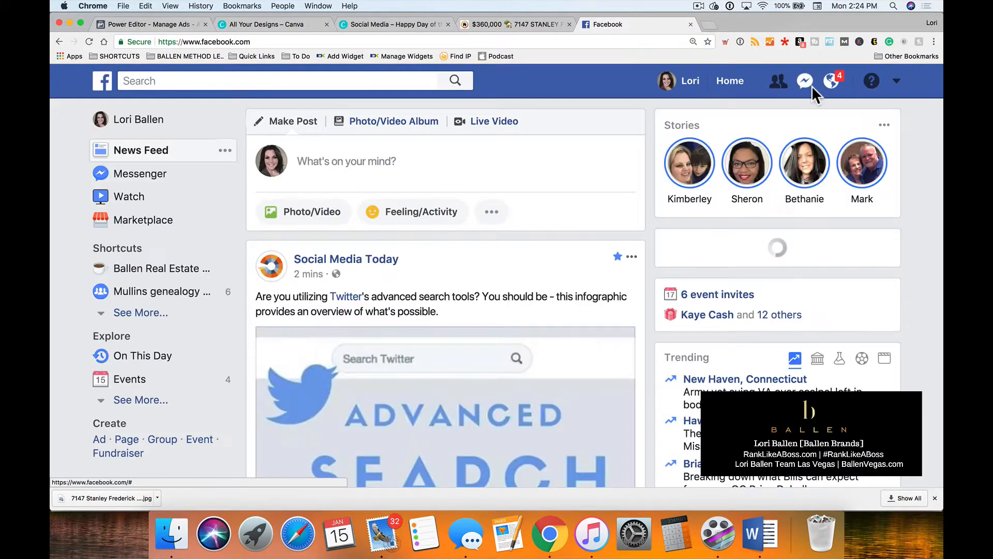
pyautogui.click(807, 82)
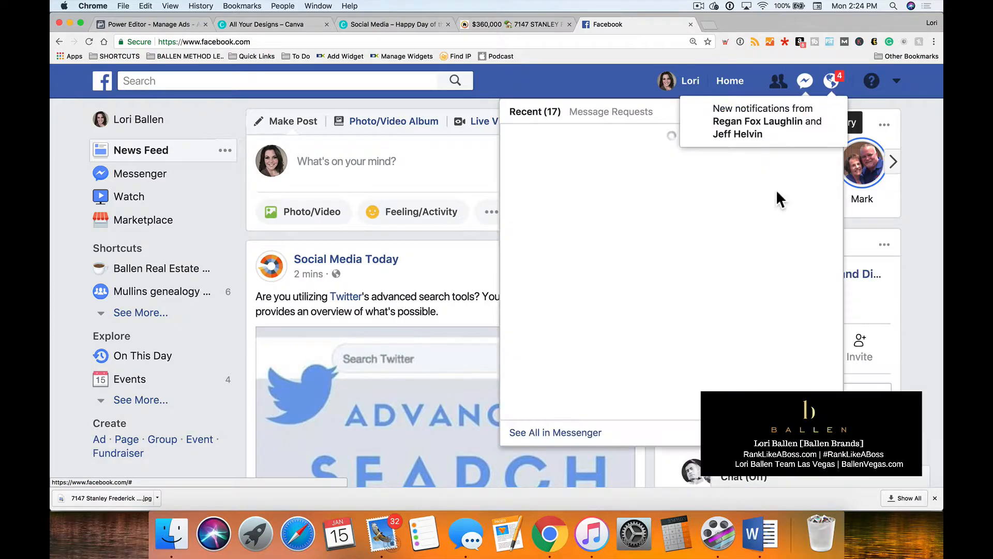
pyautogui.click(750, 126)
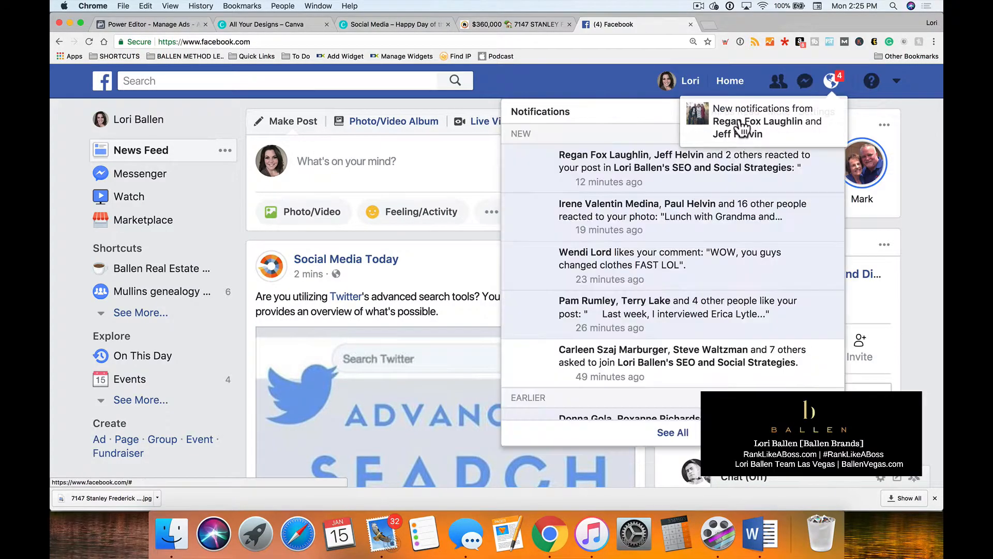
pyautogui.click(620, 170)
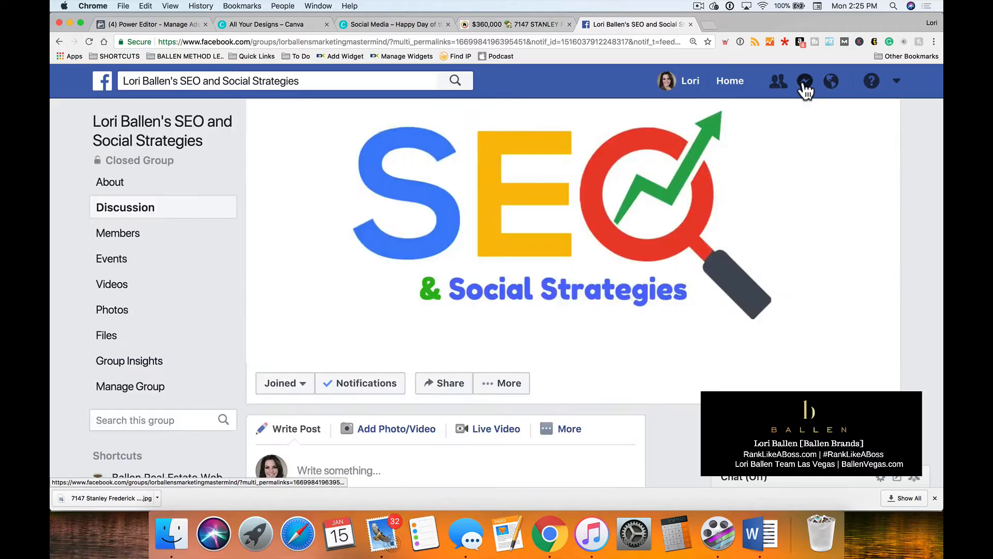
# View the example listing ad image shared in the recent Messenger conversation and place its browser tab beside Power Editor.
pyautogui.click(805, 85)
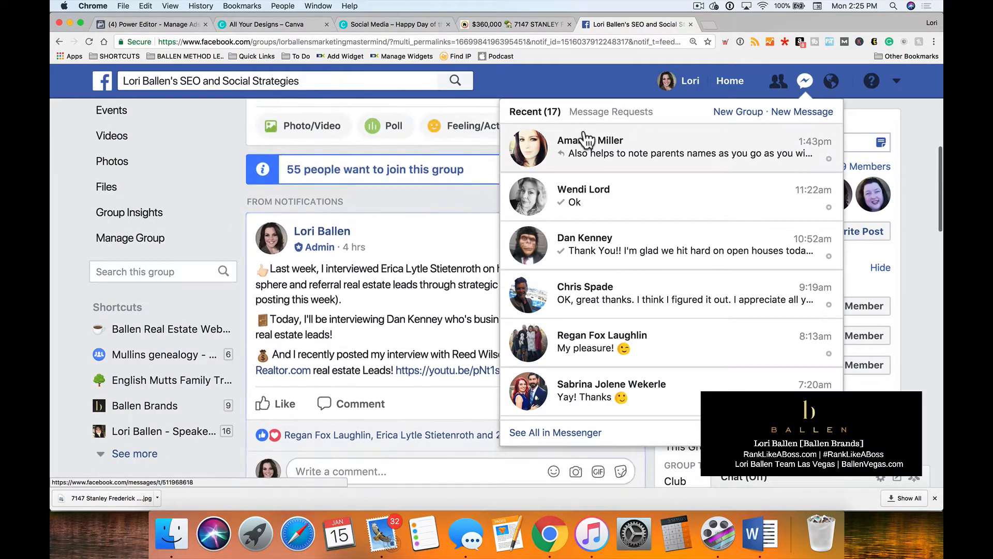
pyautogui.scroll(-2, 621, 331)
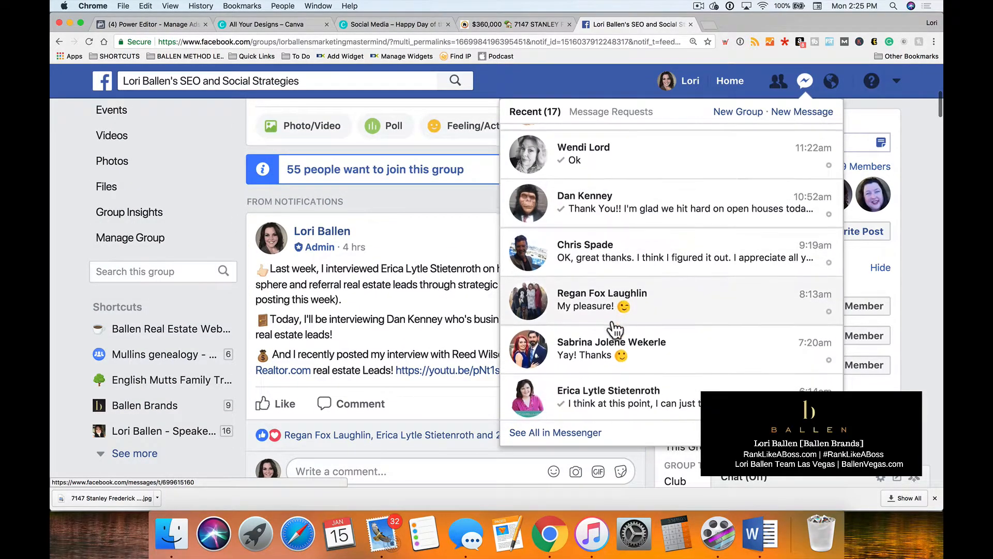
pyautogui.click(593, 311)
pyautogui.scroll(5, 610, 379)
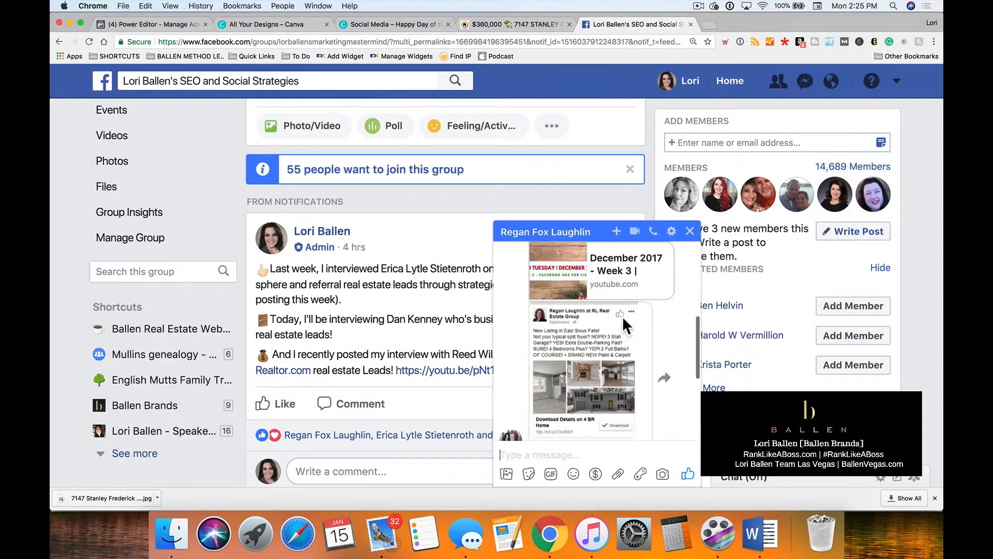
pyautogui.click(587, 382)
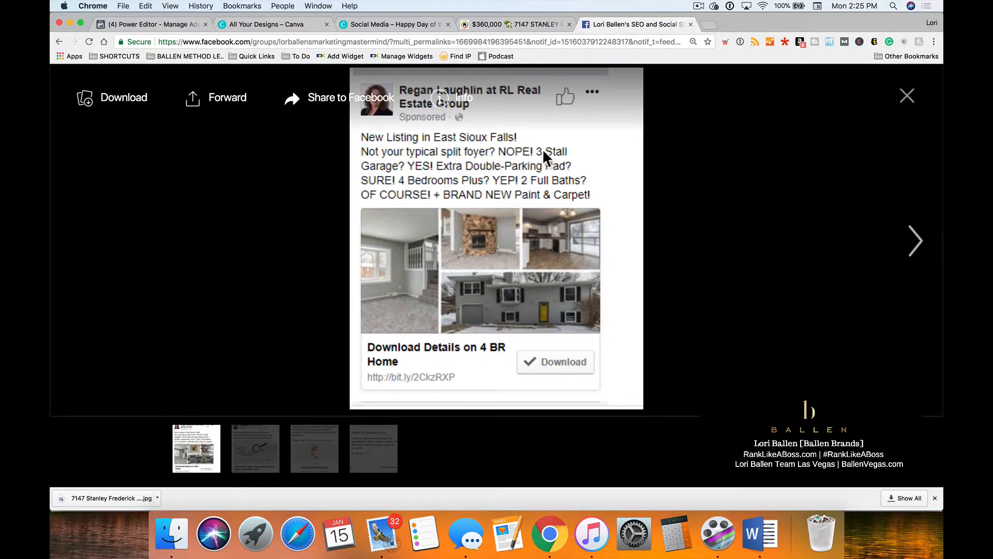
pyautogui.moveTo(620, 22); pyautogui.dragTo(170, 26)
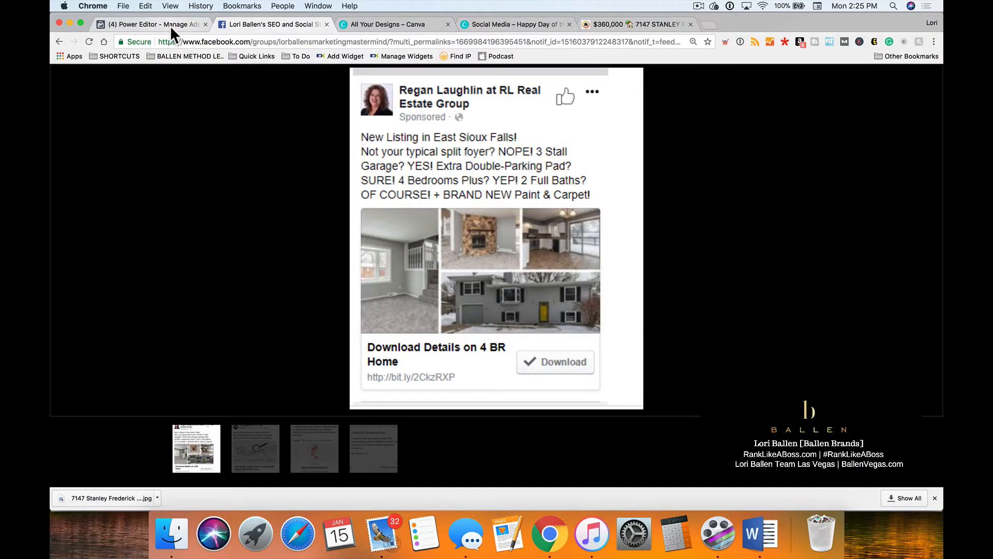
# Return to Power Editor and start the ad's Text with "New Listing In 89166!", checking the example ad's wording.
pyautogui.click(169, 26)
pyautogui.click(332, 273)
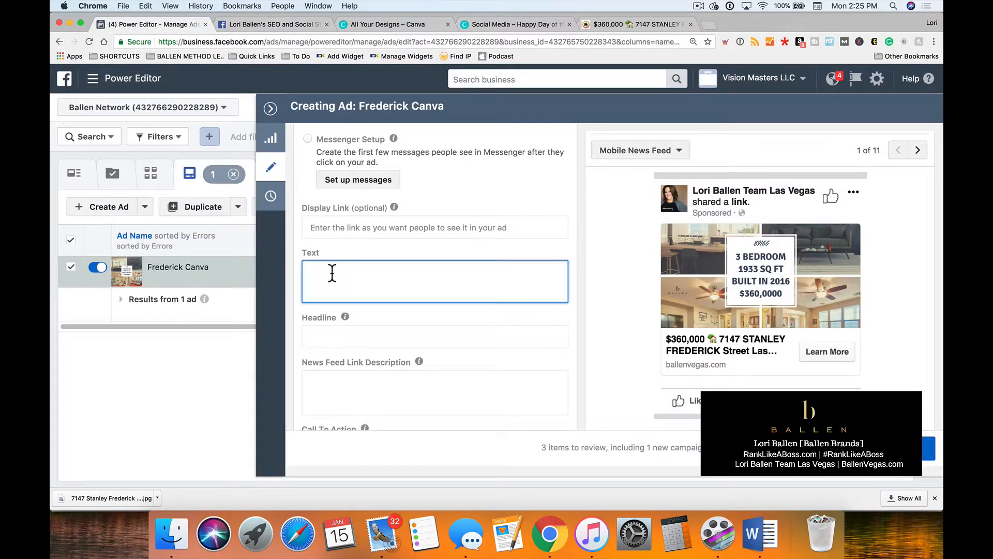
pyautogui.write('N')
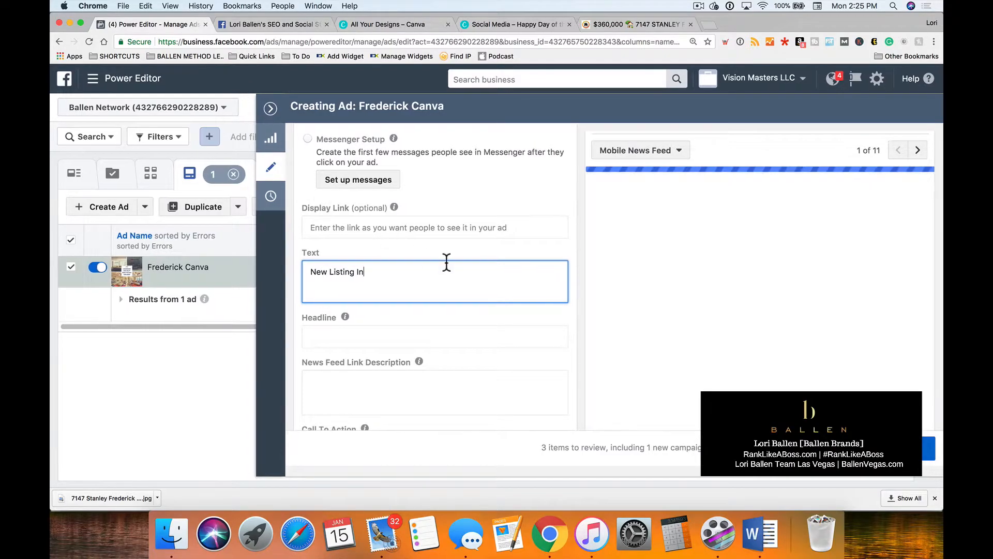
pyautogui.write('ew Listing In ')
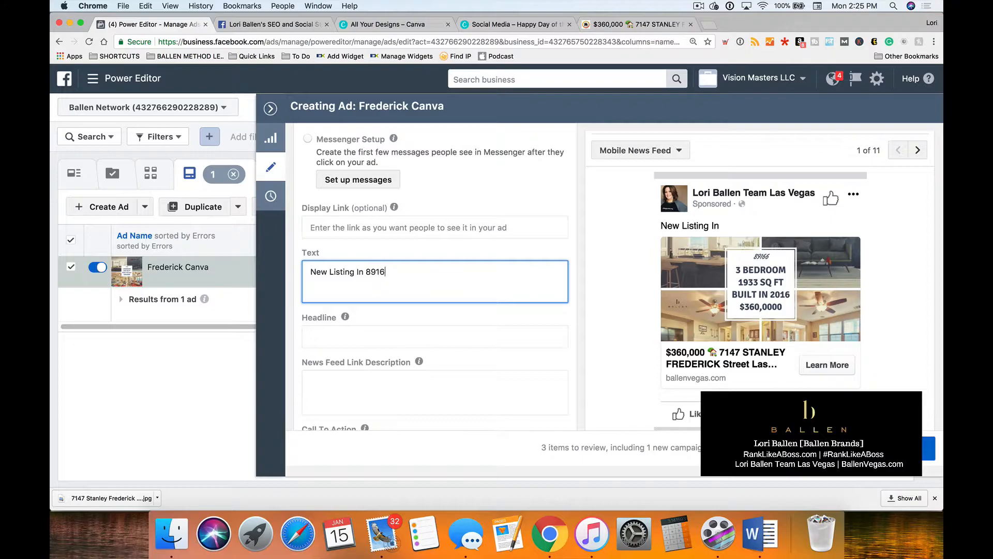
pyautogui.write('89166')
pyautogui.click(251, 25)
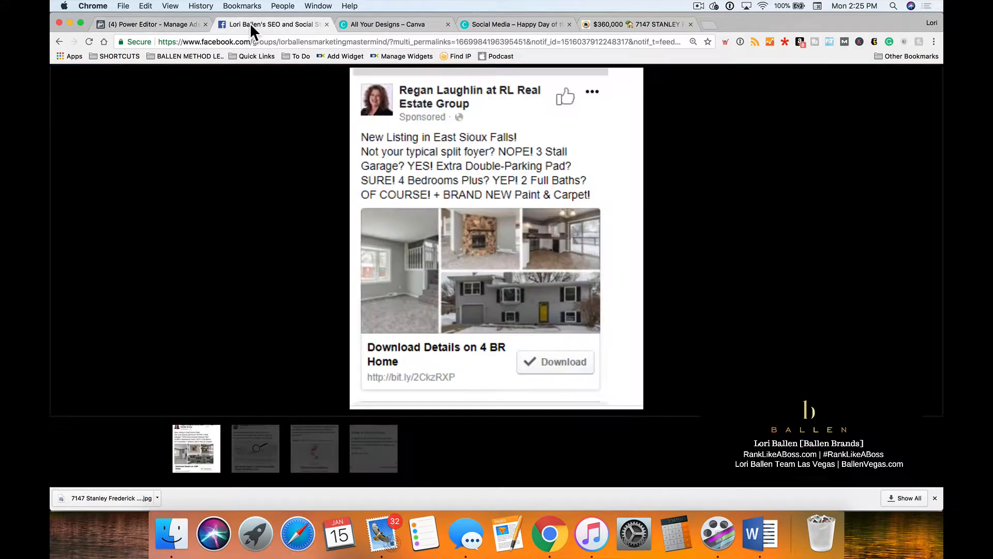
pyautogui.click(163, 23)
pyautogui.write('!')
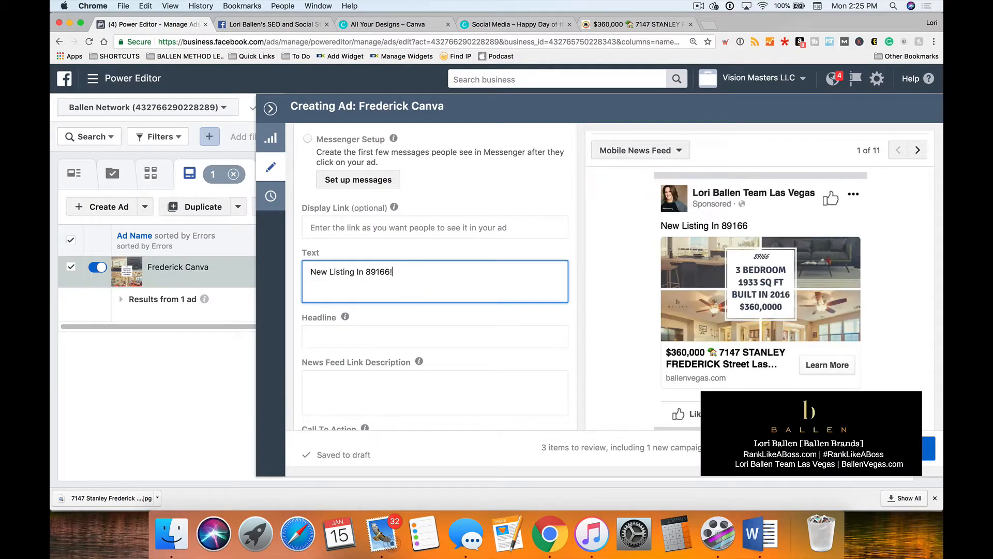
# Consult the example ad again and extend the ad text with "Nearly 2000 square feet, and like new! Built in 2016".
pyautogui.click(257, 21)
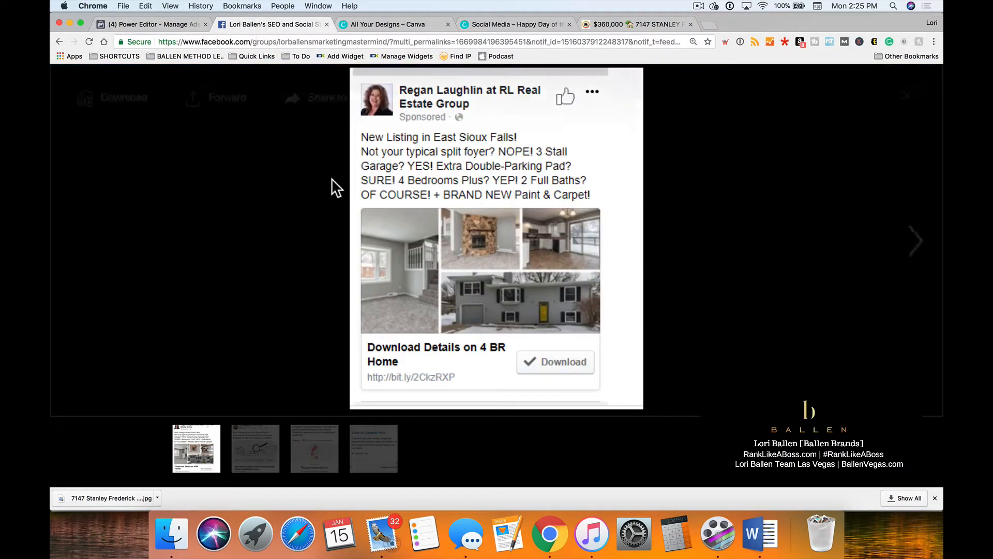
pyautogui.click(128, 25)
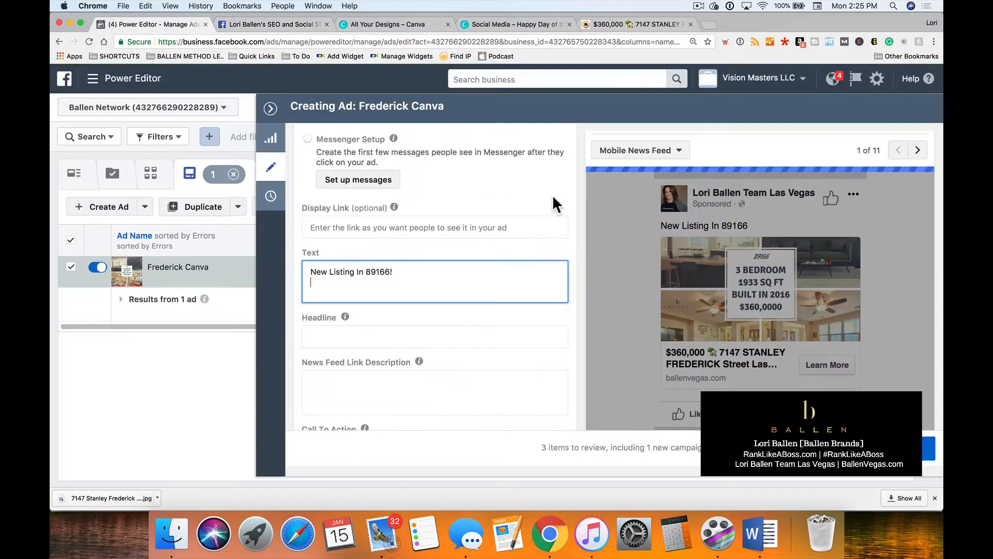
pyautogui.click(420, 271)
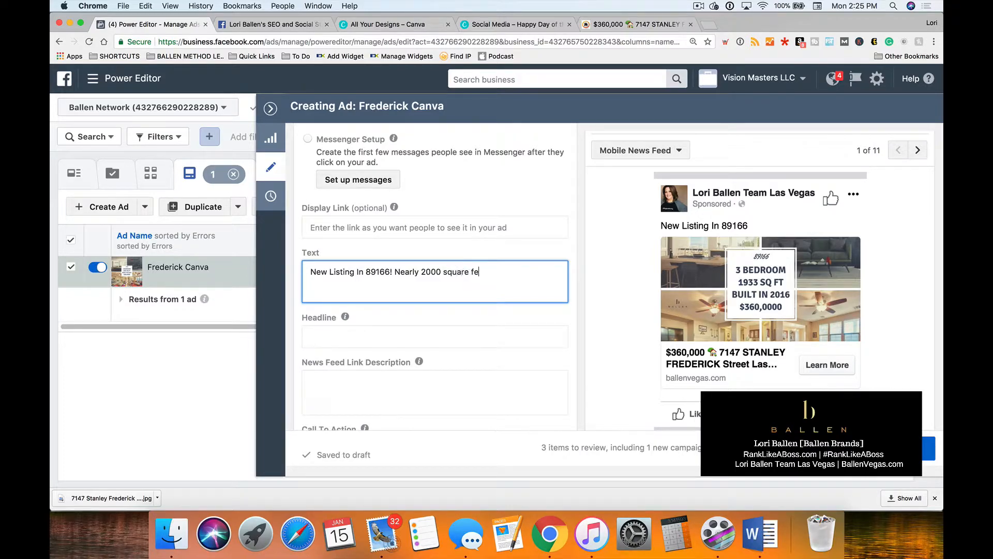
pyautogui.write(', and like new! ')
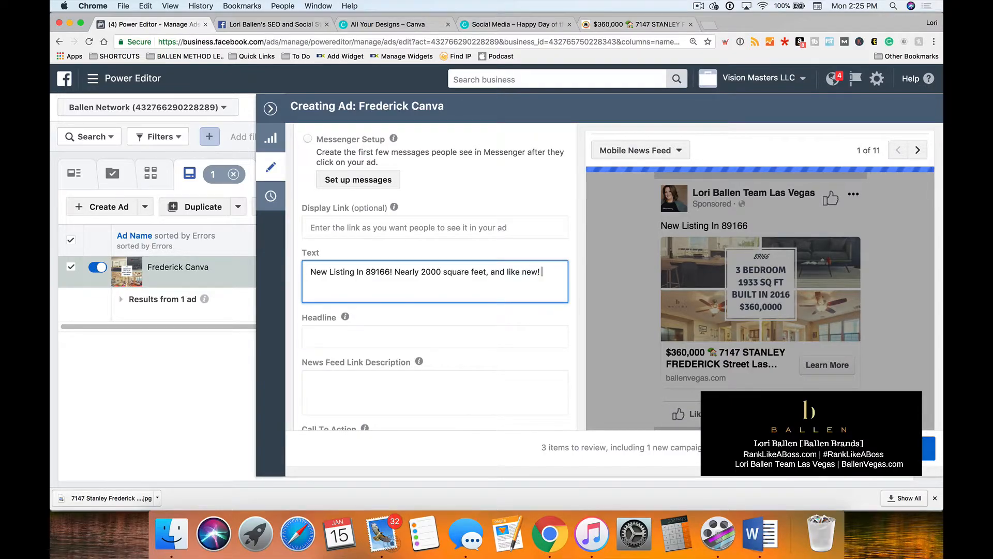
pyautogui.write('Built in 2016')
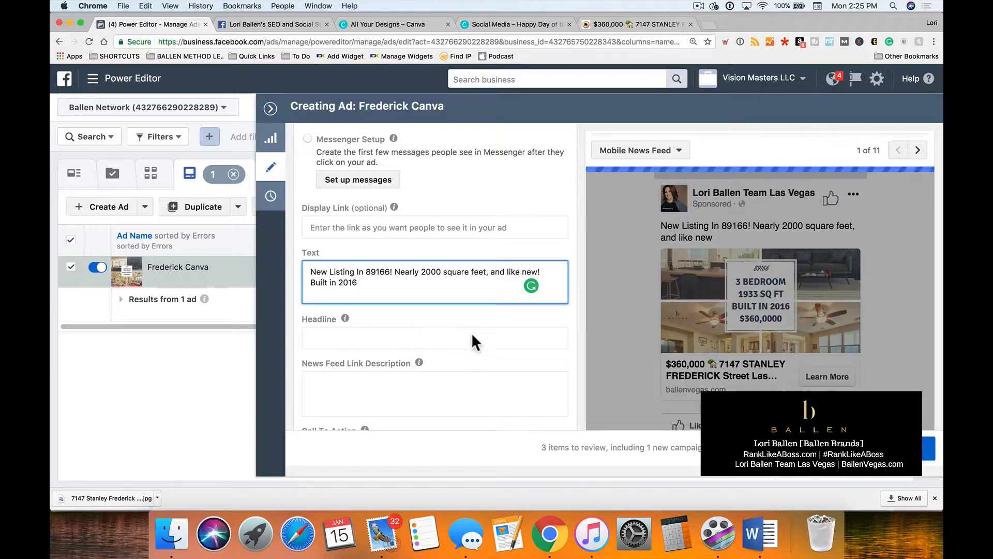
pyautogui.press('BackSpace')
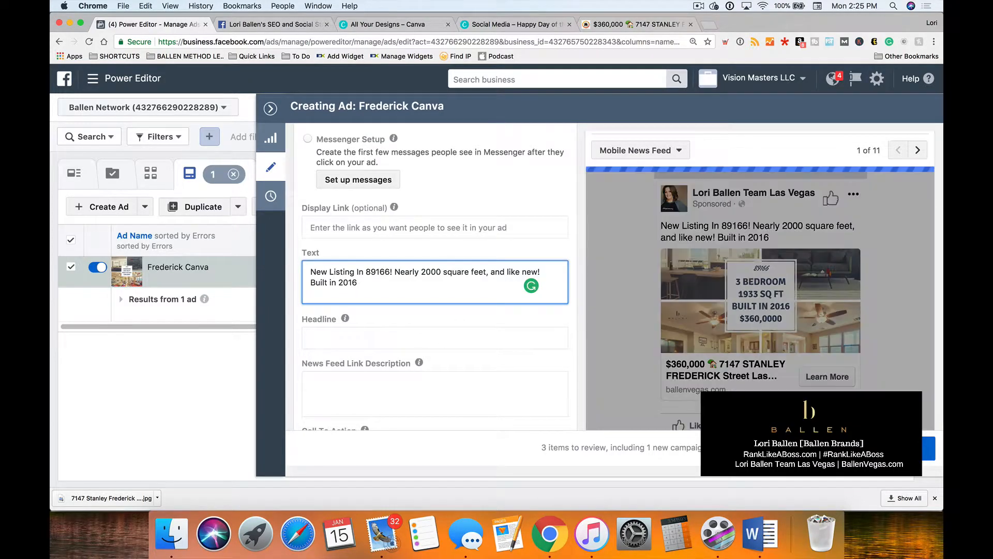
# Check the listing page's description and continue the ad text with ", Single Story Home in Providence, Stainless Steel Appliances".
pyautogui.click(642, 24)
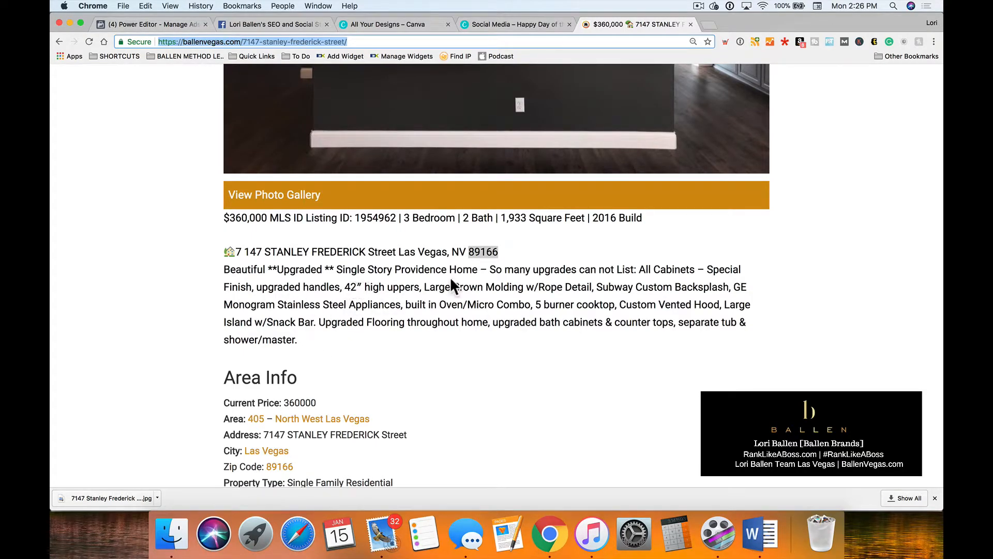
pyautogui.click(162, 21)
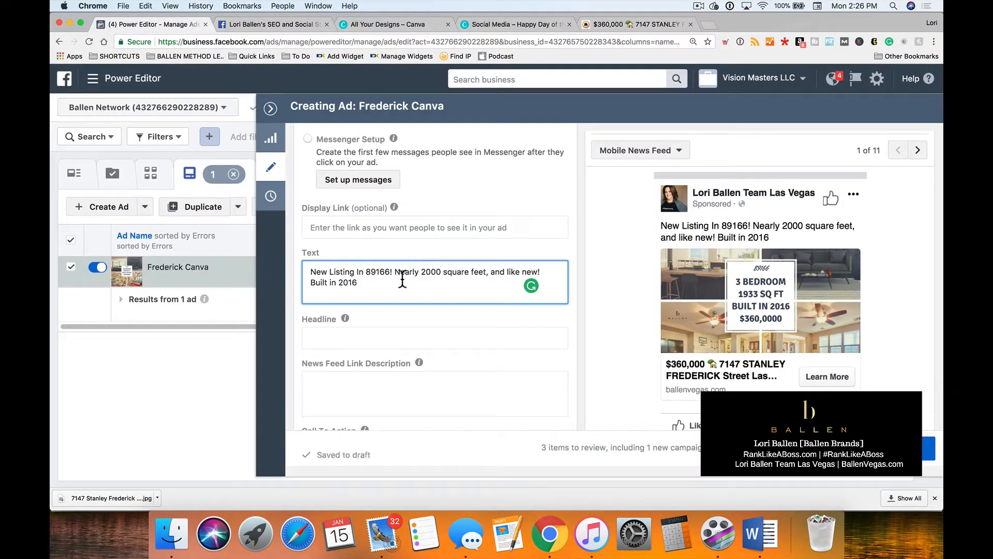
pyautogui.write(', Single Story Home in Providence, Stai')
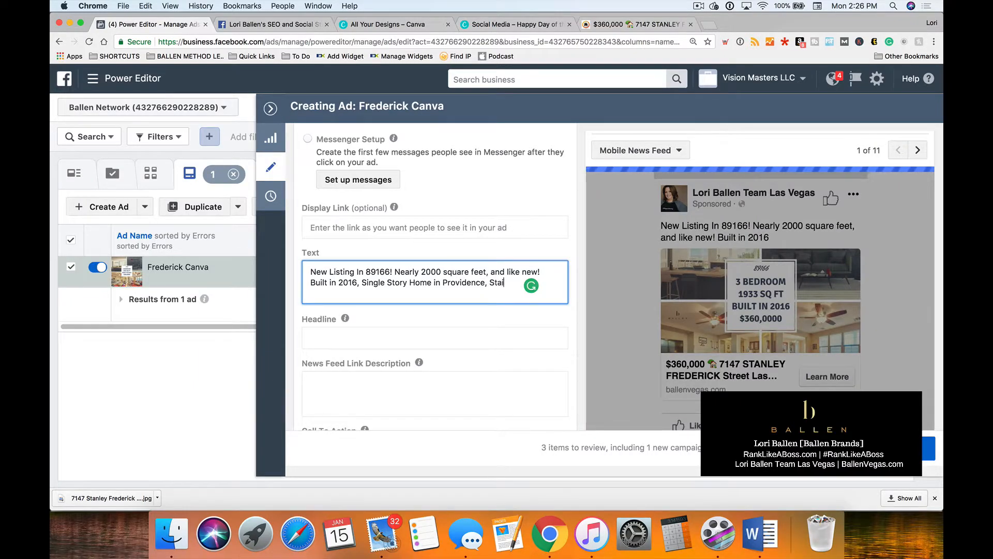
pyautogui.write('nless Steel')
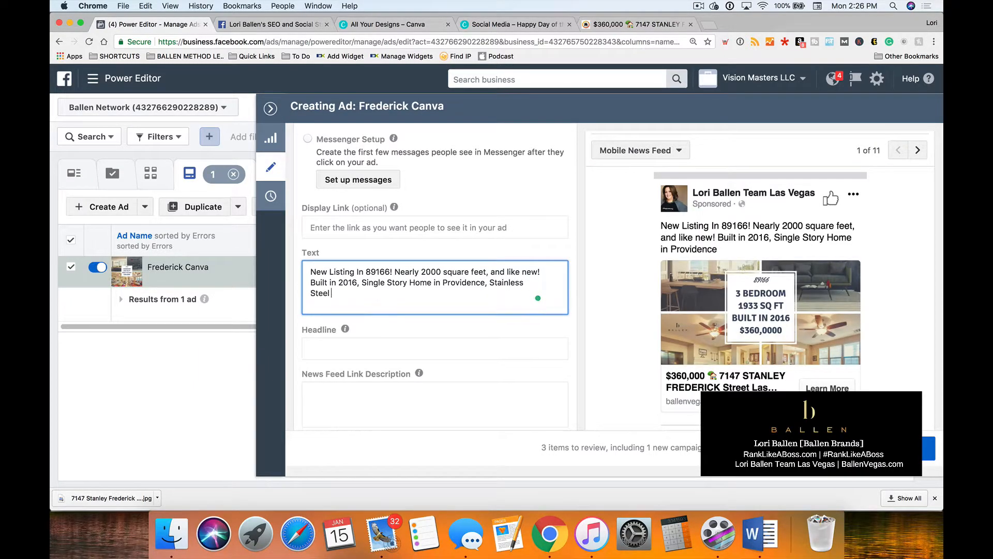
pyautogui.write(' Appliances')
# Review the example ad, add a house with garden emoji before the ad text and end the text with "! This one is HOT!!".
pyautogui.click(299, 22)
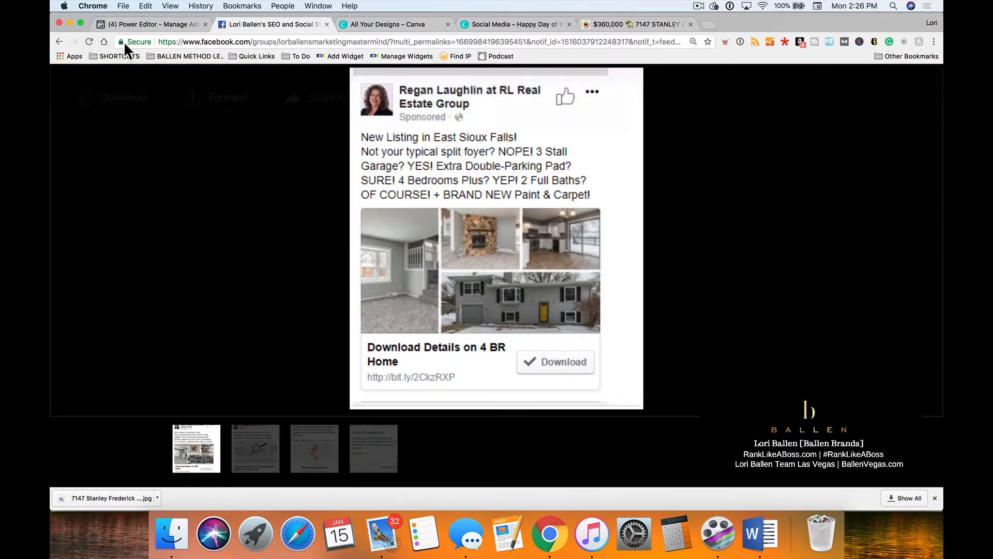
pyautogui.click(148, 27)
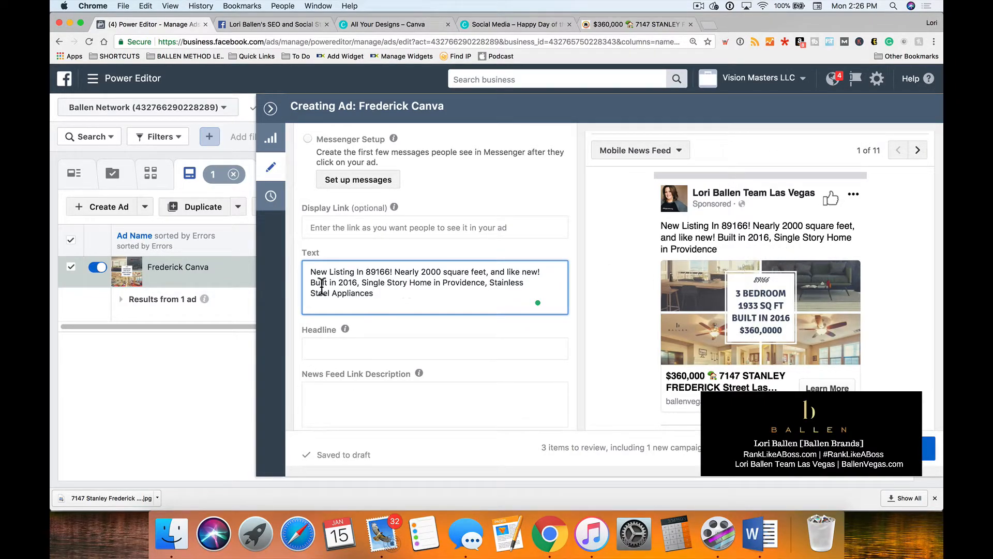
pyautogui.click(311, 272)
pyautogui.press('ctrl+super+space')
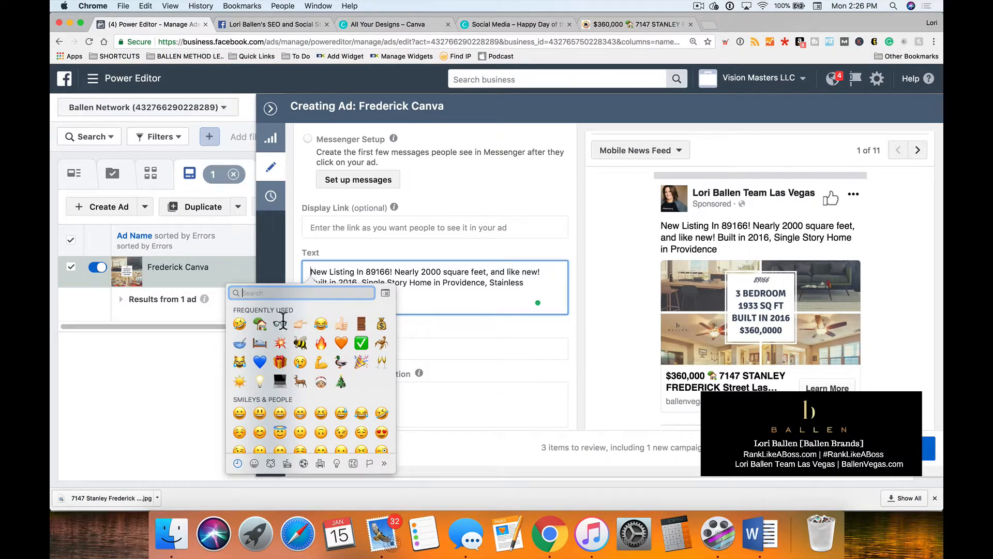
pyautogui.click(260, 323)
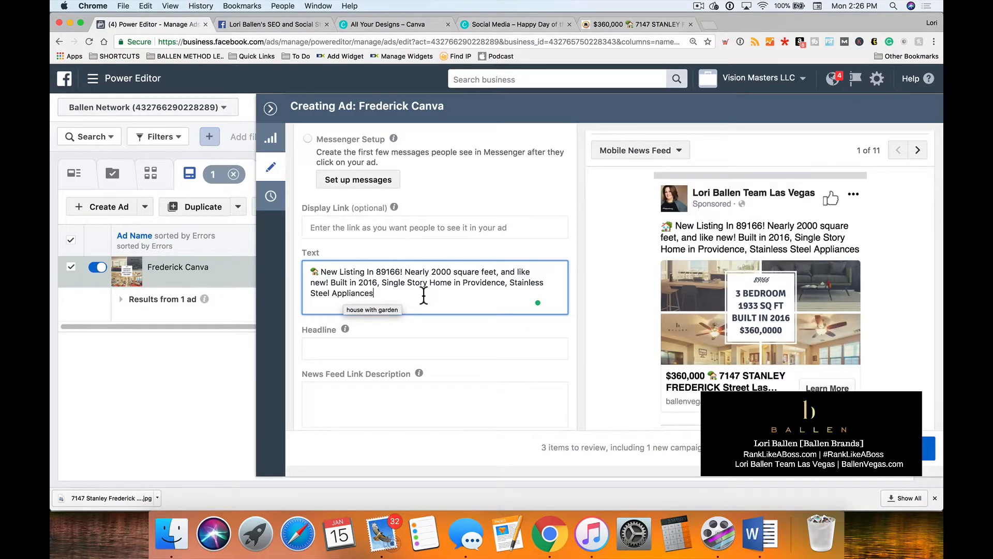
pyautogui.write('! This one is HOT!!')
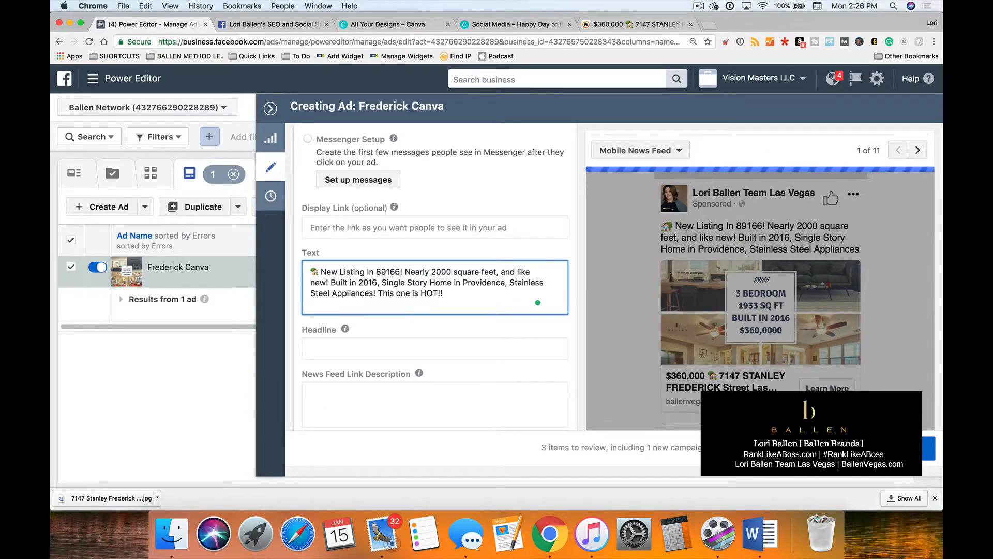
# Add fire, collision and sun emojis to the end of the ad text after "This one is HOT!!".
pyautogui.press('ctrl+super+space')
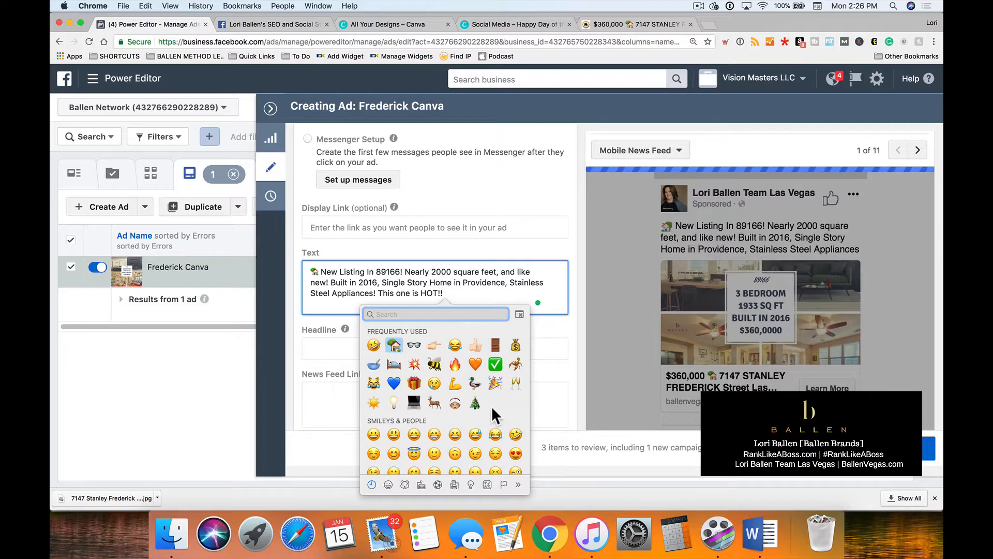
pyautogui.click(454, 361)
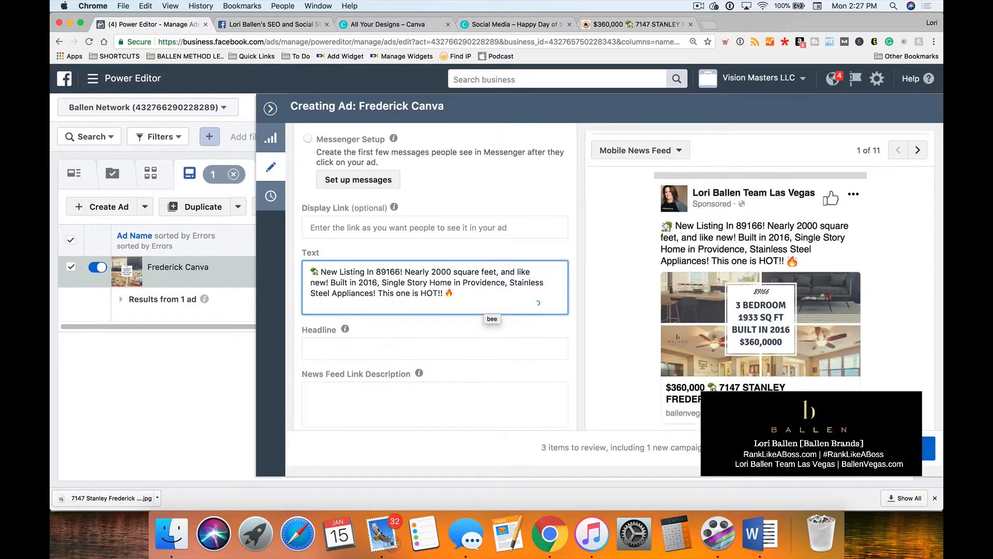
pyautogui.press('ctrl+super+space')
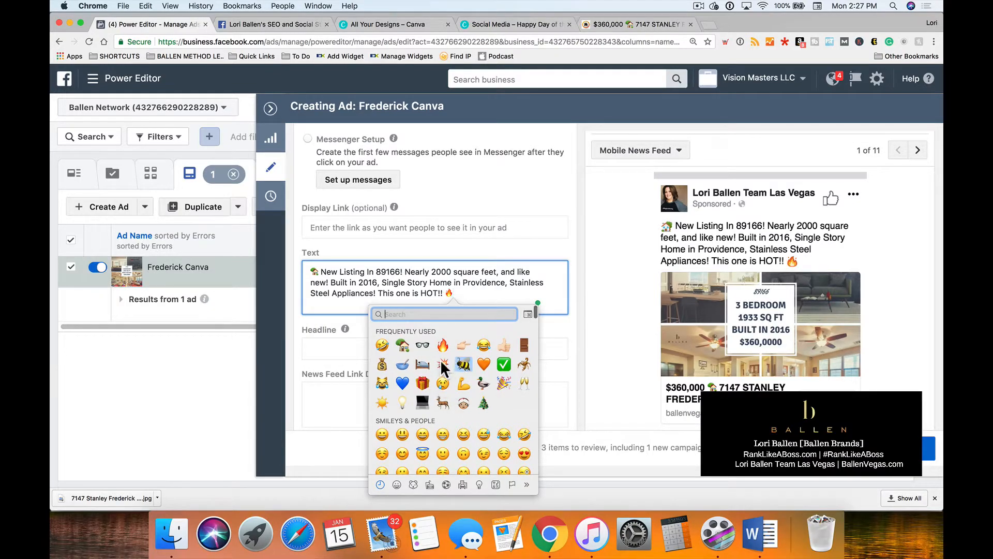
pyautogui.click(443, 364)
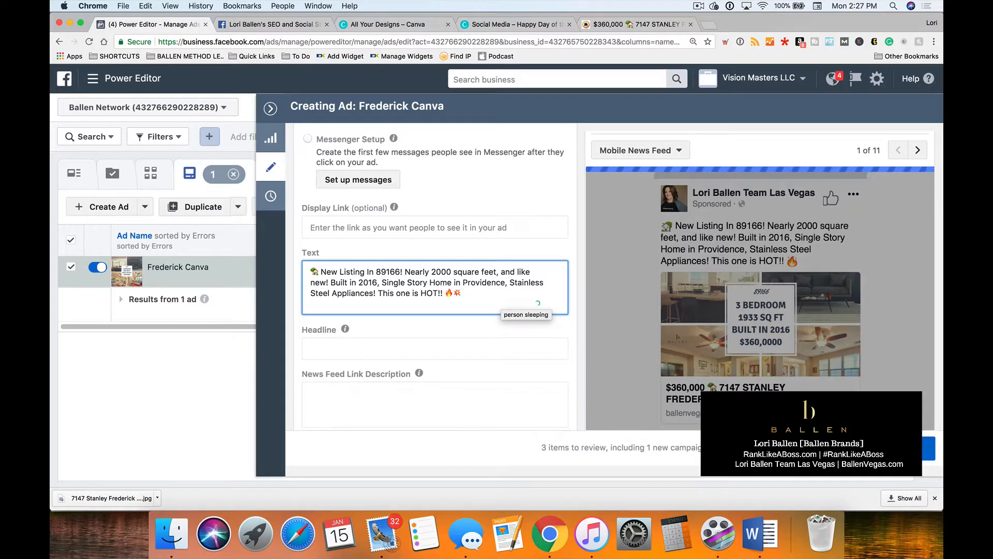
pyautogui.press('ctrl+super+space')
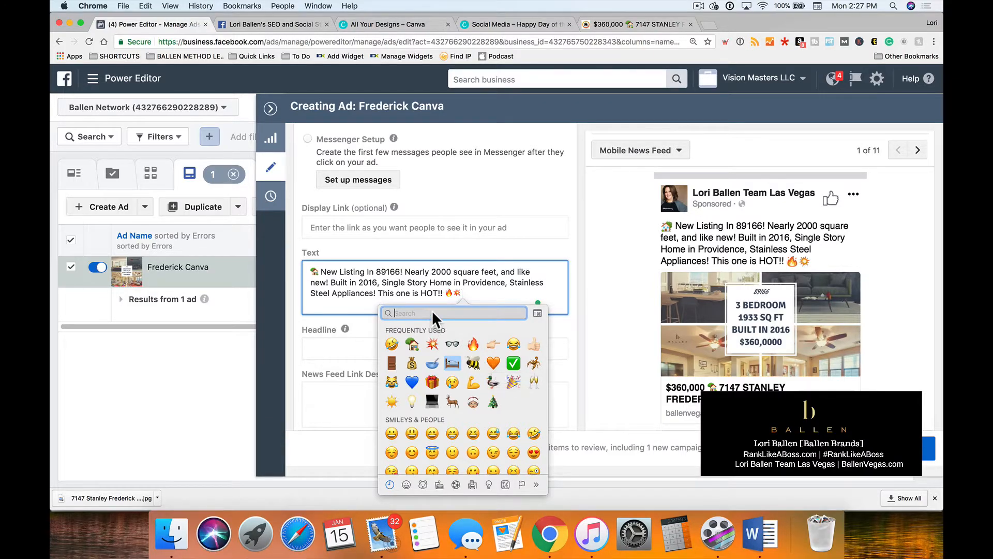
pyautogui.click(397, 396)
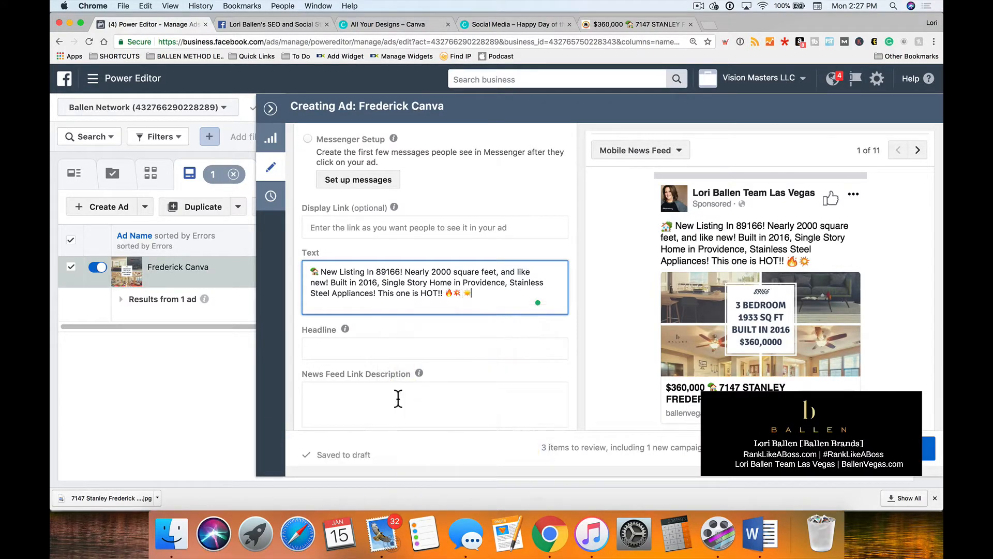
# Check the example ad's headline wording and enter "Download Details" as the ad's Headline.
pyautogui.scroll(-1, 494, 332)
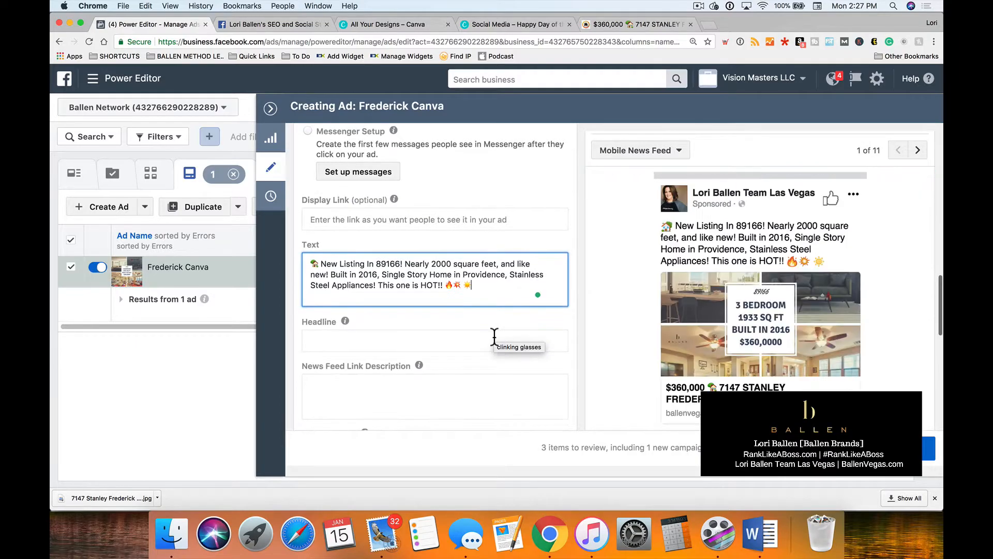
pyautogui.click(413, 344)
pyautogui.click(262, 17)
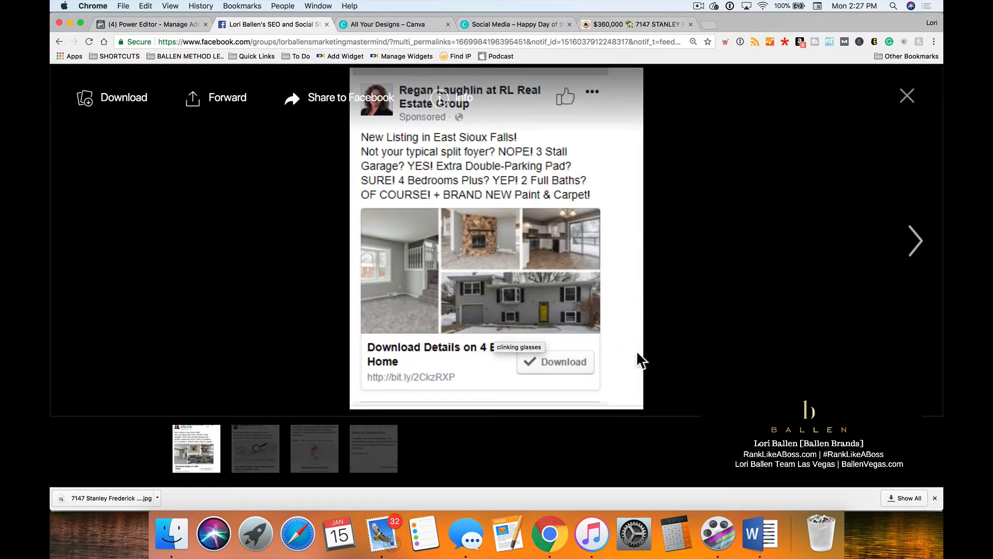
pyautogui.click(147, 23)
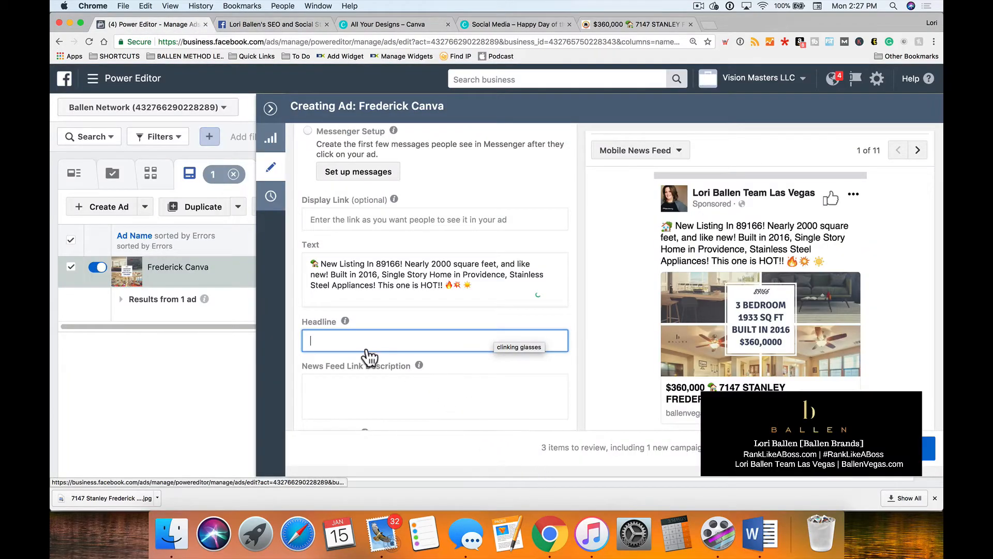
pyautogui.write('Downl')
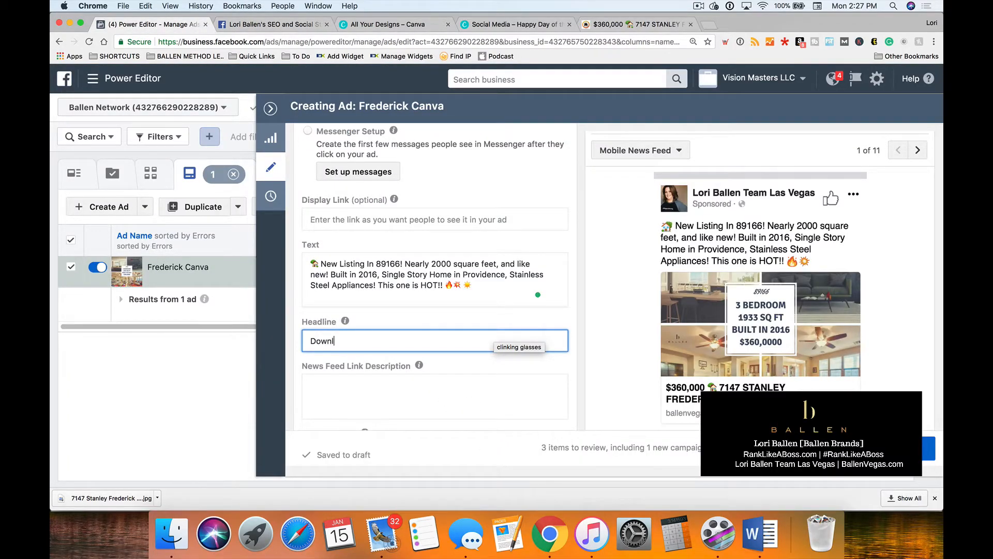
pyautogui.write('oad Details')
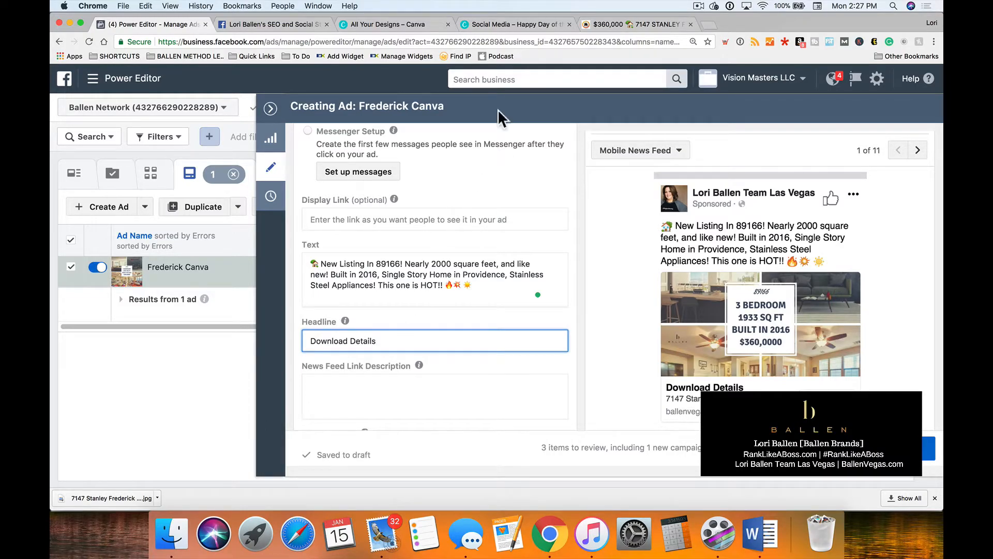
# Review the listing page's photo and property details, and return to the ad's Headline and link description fields.
pyautogui.click(635, 25)
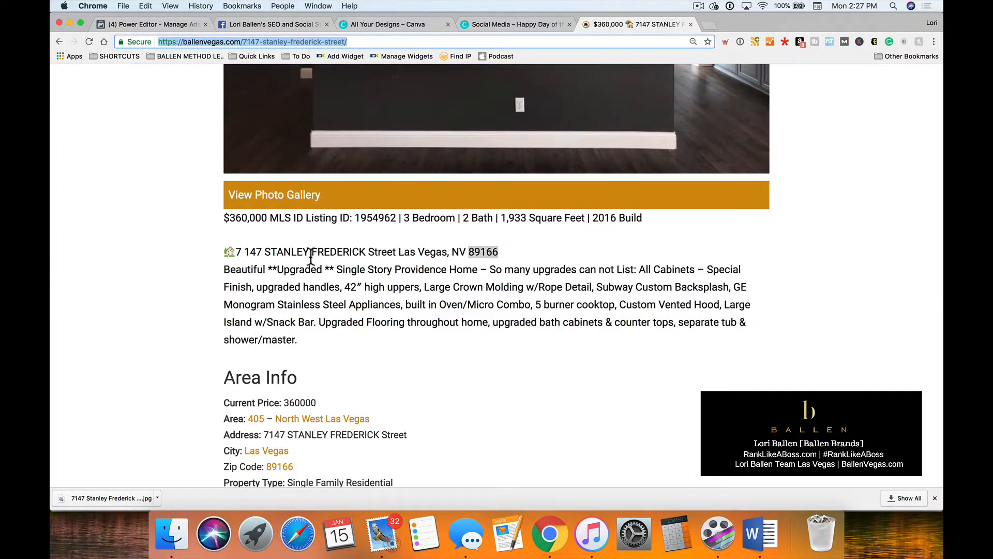
pyautogui.scroll(10, 327, 281)
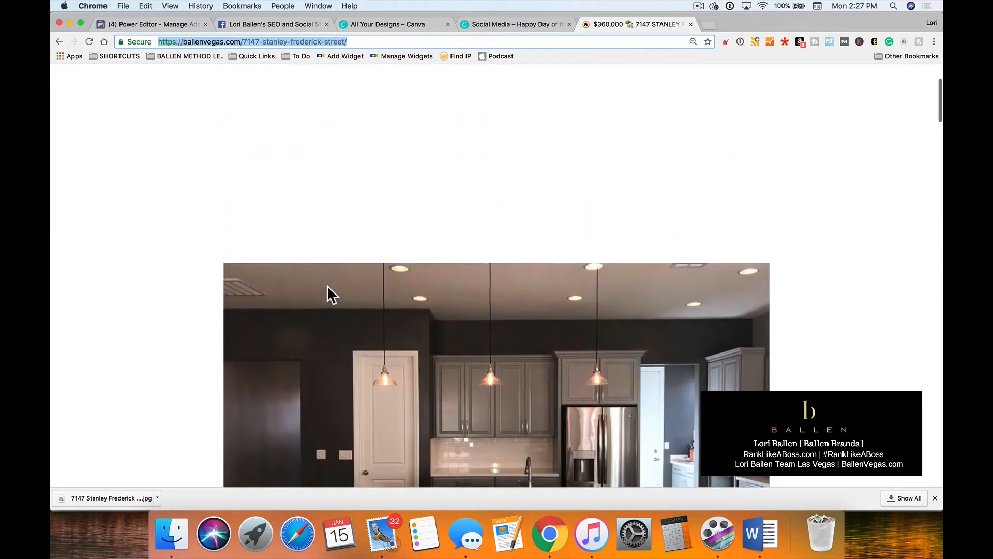
pyautogui.scroll(-6, 328, 292)
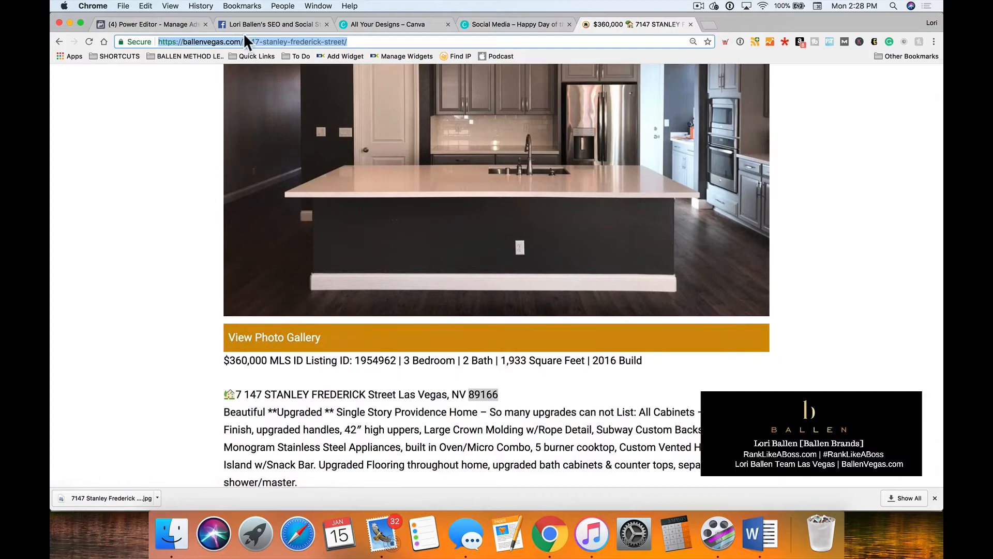
pyautogui.click(157, 24)
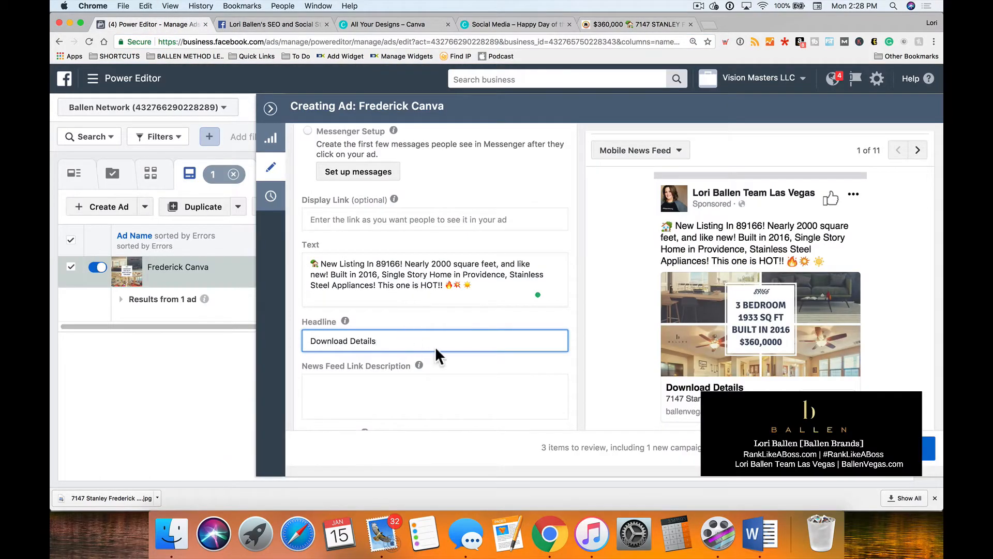
pyautogui.scroll(-2, 437, 352)
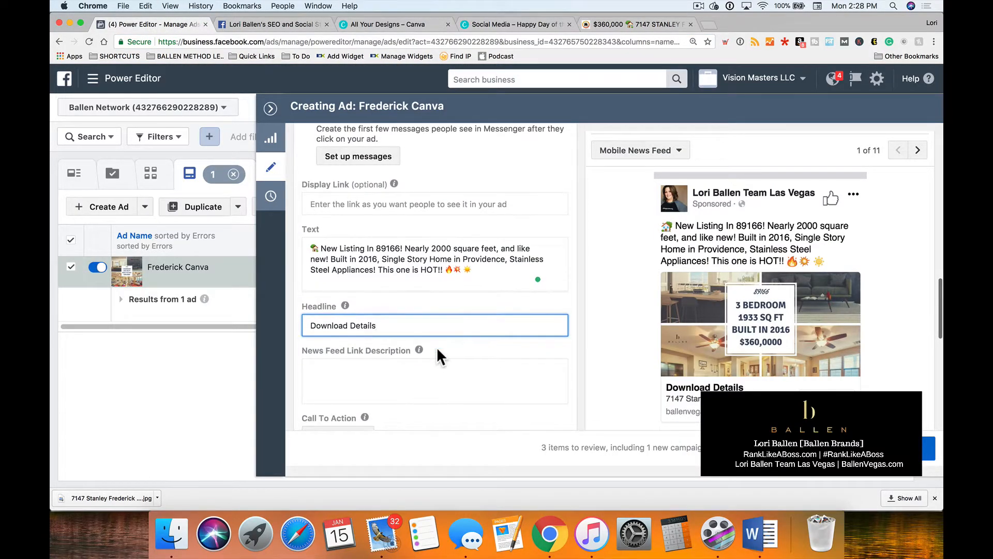
pyautogui.scroll(-1, 437, 347)
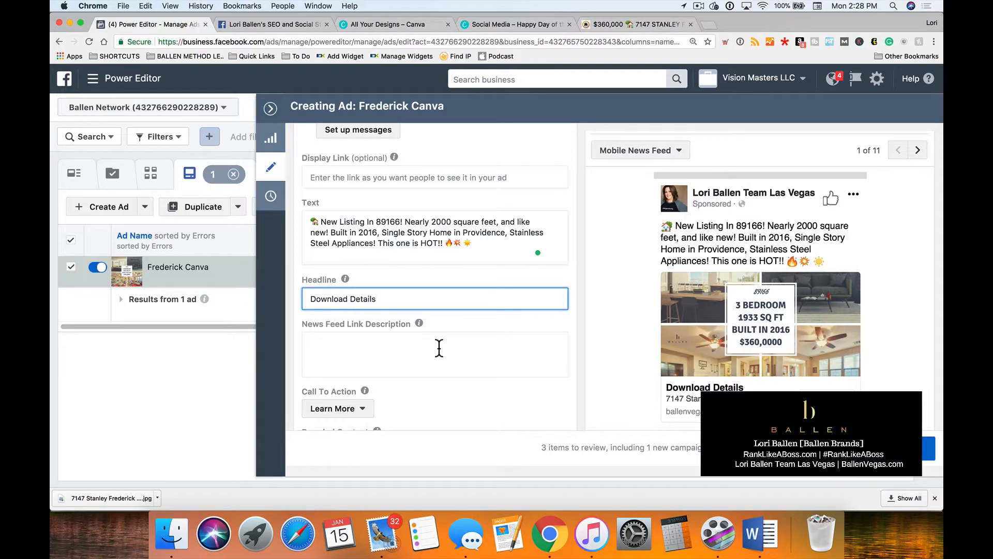
# Compare the headline with the example ad and extend it to "Download Details and Pics".
pyautogui.click(287, 21)
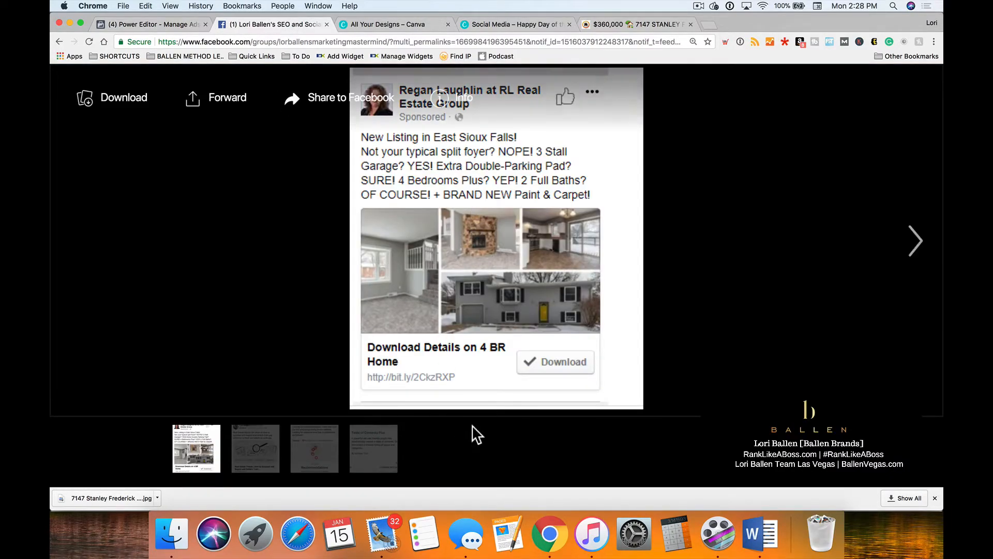
pyautogui.click(164, 22)
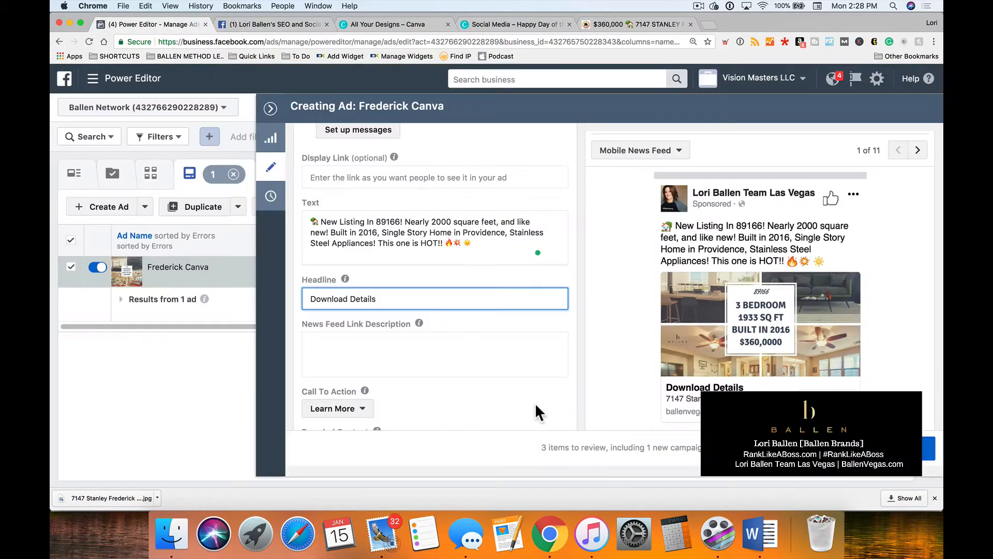
pyautogui.write('and See Pics')
pyautogui.moveTo(428, 299); pyautogui.dragTo(394, 298)
pyautogui.write('Pic')
pyautogui.press('BackSpace')
pyautogui.press('BackSpace')
pyautogui.write('Pics')
# Consult the example ad again and enter "$360,000" as the News Feed Link Description.
pyautogui.scroll(-1, 368, 328)
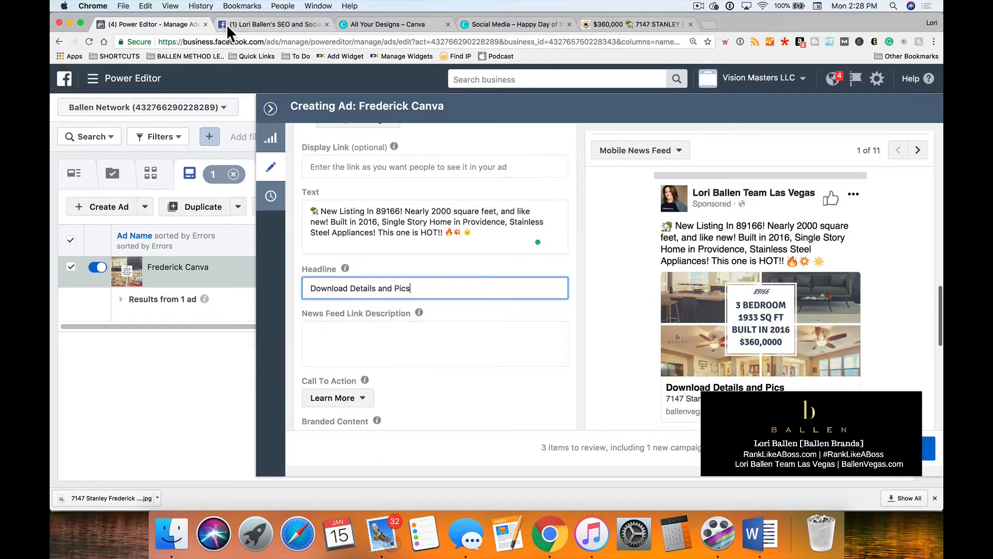
pyautogui.click(243, 23)
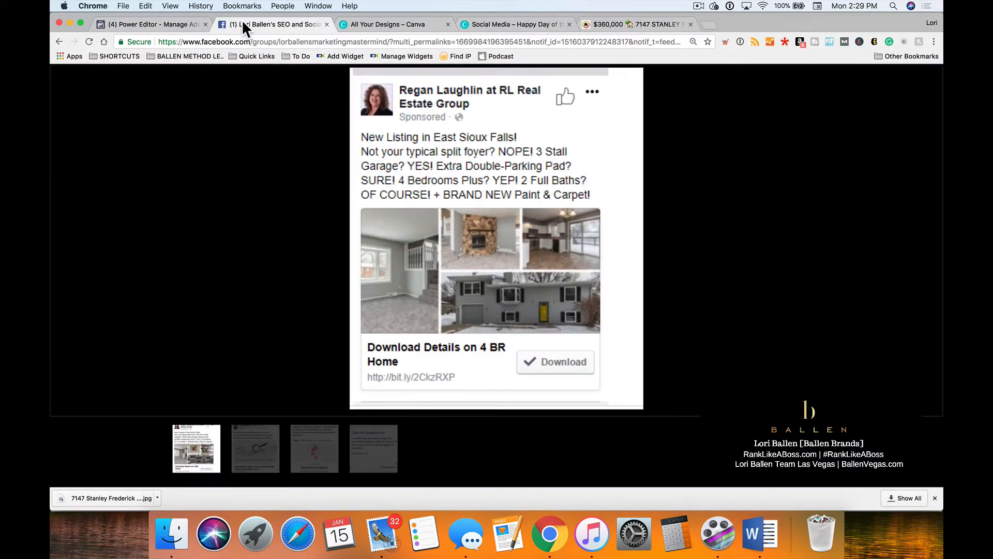
pyautogui.click(131, 23)
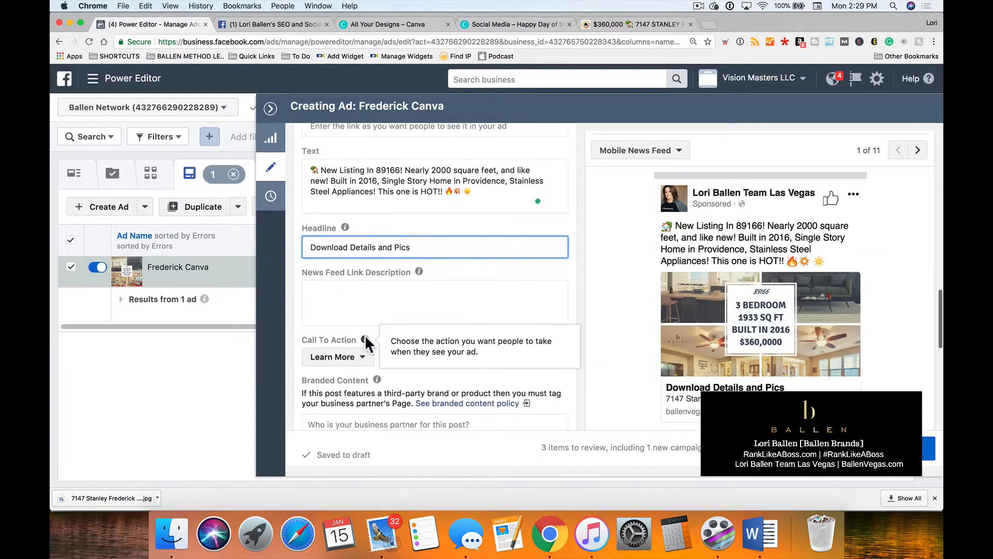
pyautogui.scroll(-2, 364, 334)
pyautogui.click(356, 266)
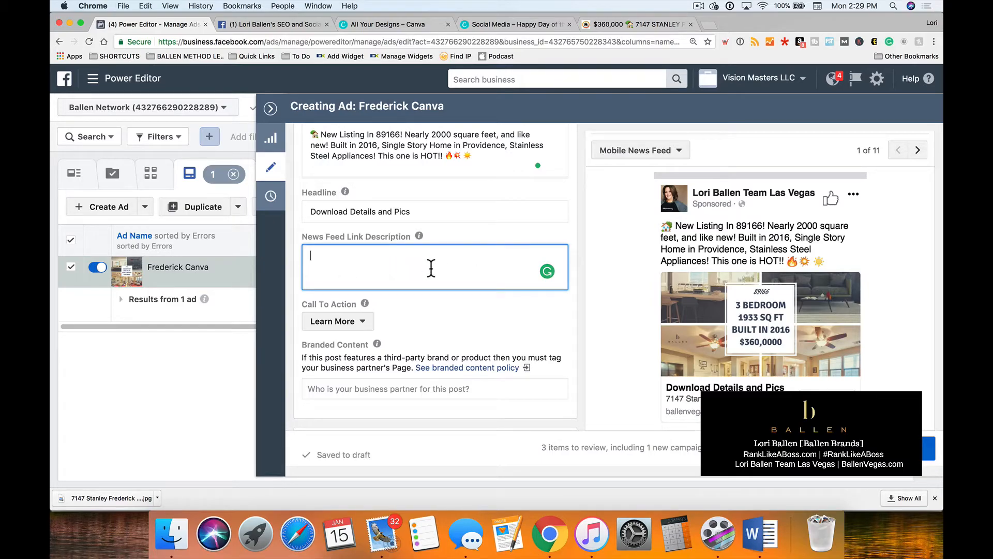
pyautogui.write('$360,000')
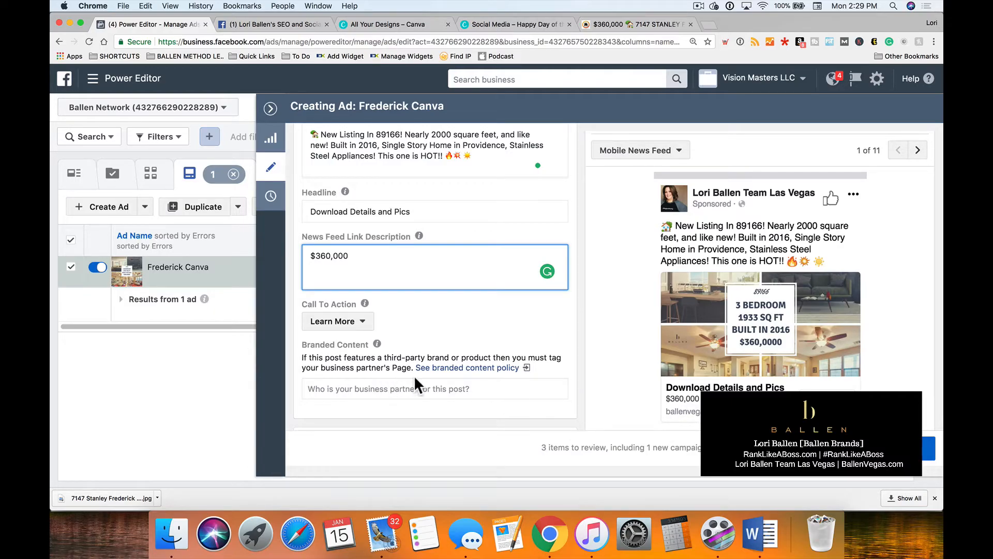
# Check the example ad and replace the News Feed Link Description with a right-pointing finger emoji.
pyautogui.click(240, 22)
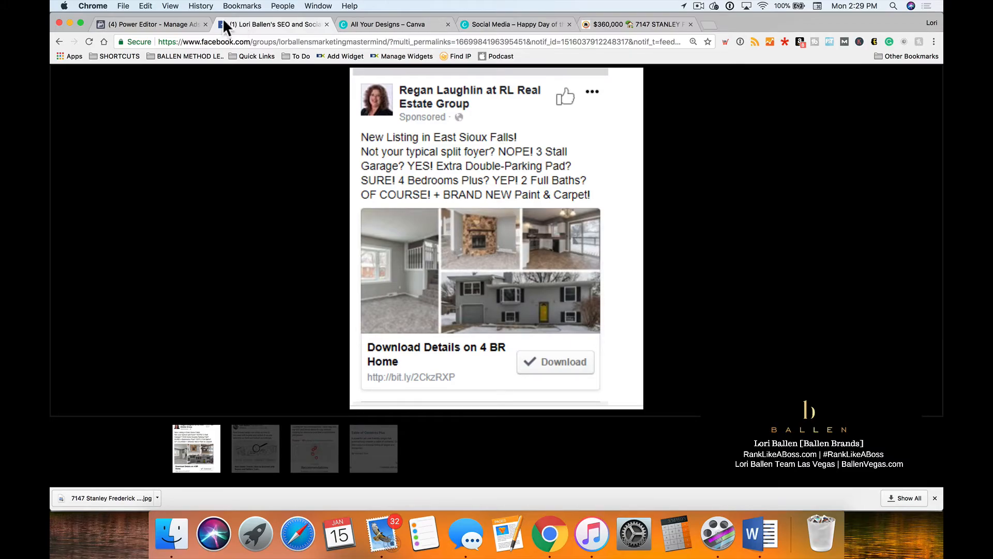
pyautogui.click(162, 23)
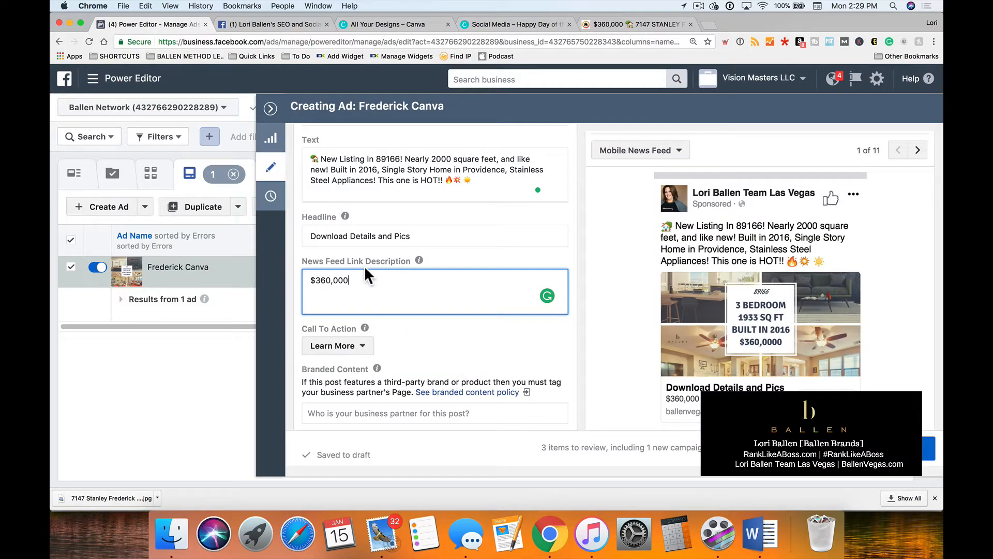
pyautogui.moveTo(353, 280); pyautogui.dragTo(302, 279)
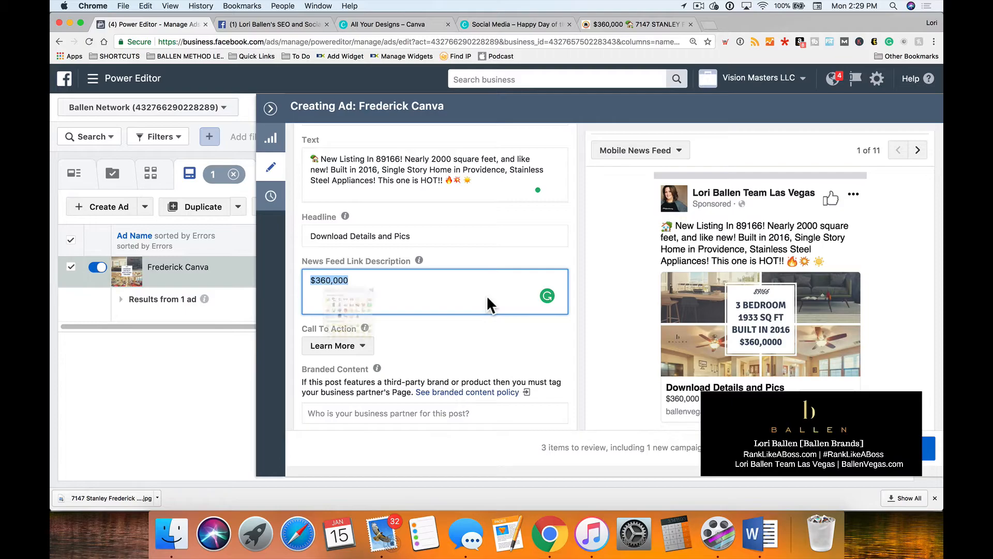
pyautogui.press('ctrl+super+space')
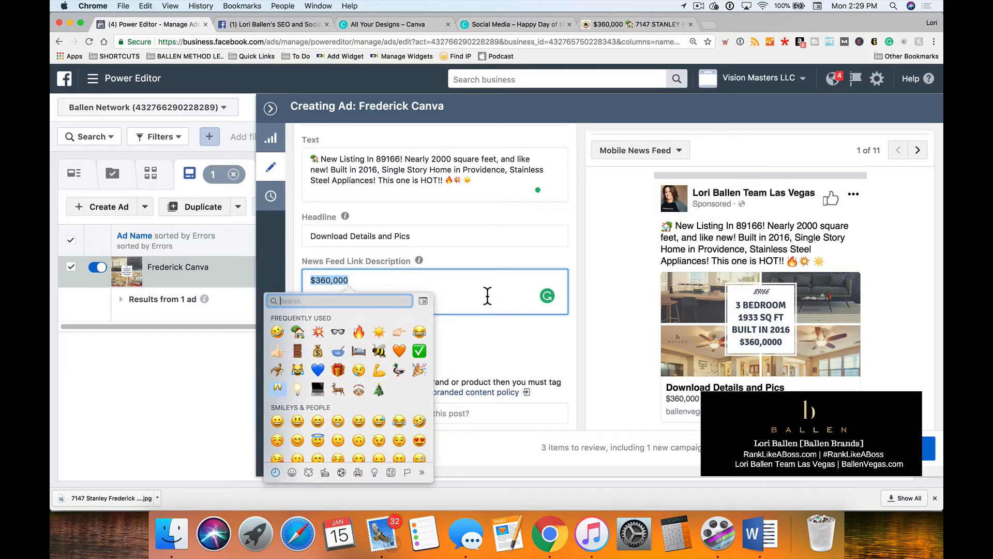
pyautogui.click(392, 332)
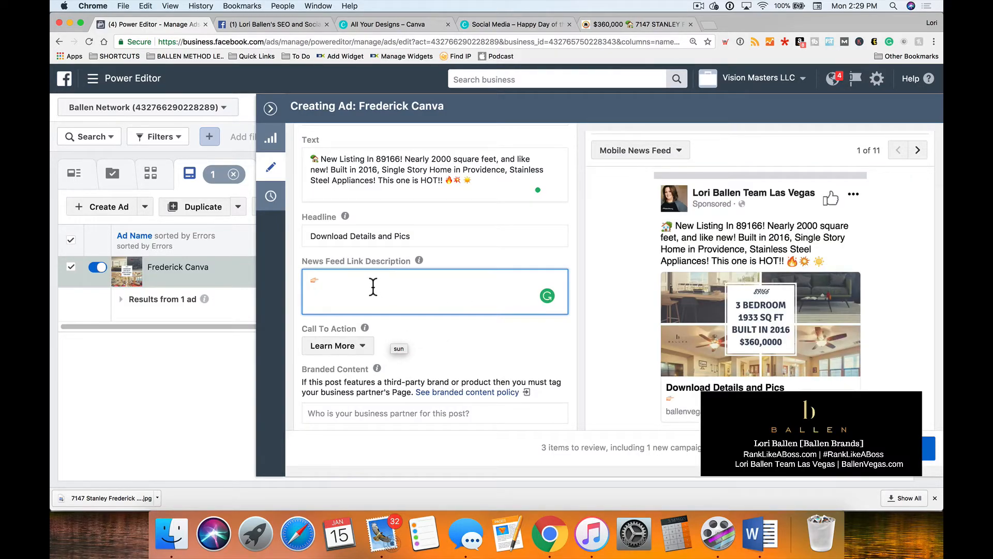
# Add a second right-pointing finger emoji and duplicate the pair into a long row in the News Feed Link Description.
pyautogui.press('ctrl+super+space')
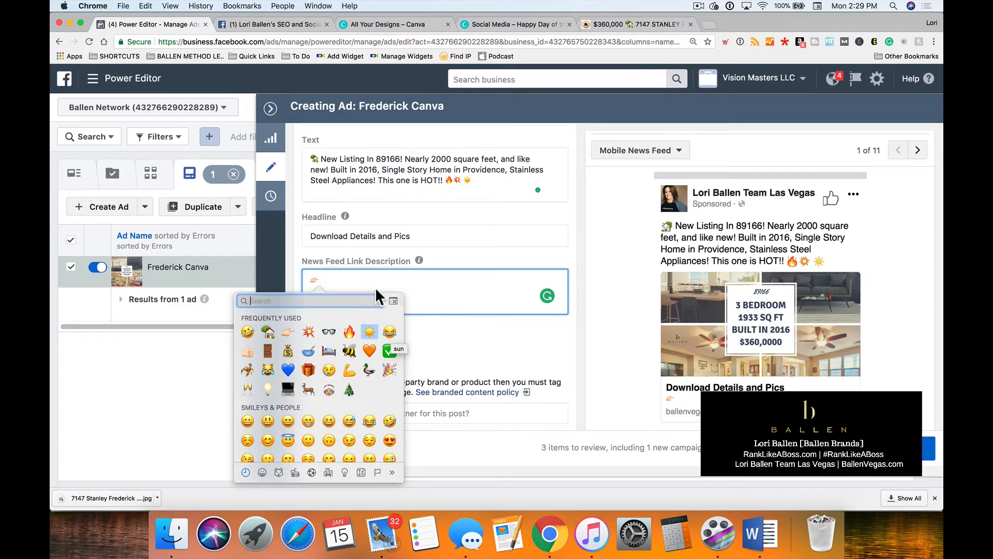
pyautogui.click(288, 331)
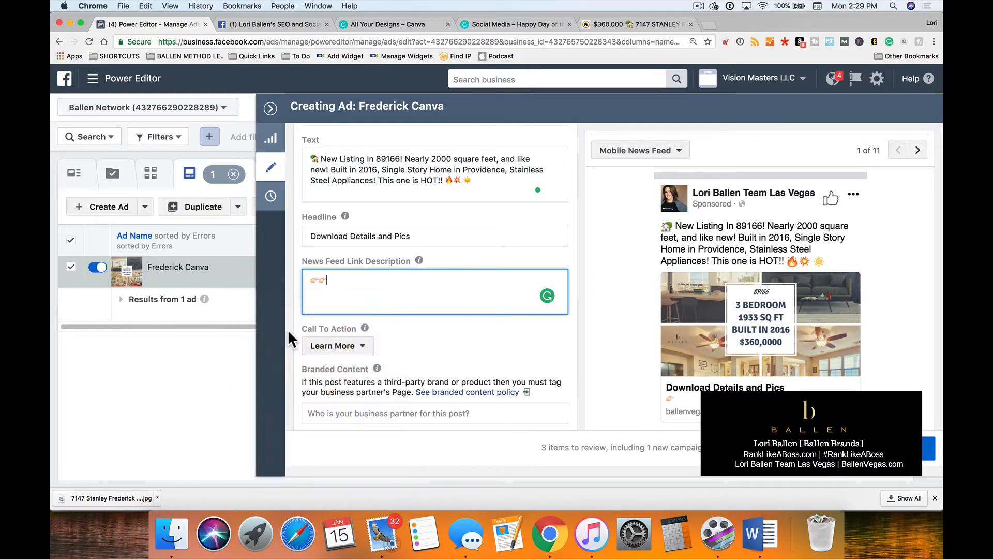
pyautogui.moveTo(341, 285); pyautogui.dragTo(308, 283)
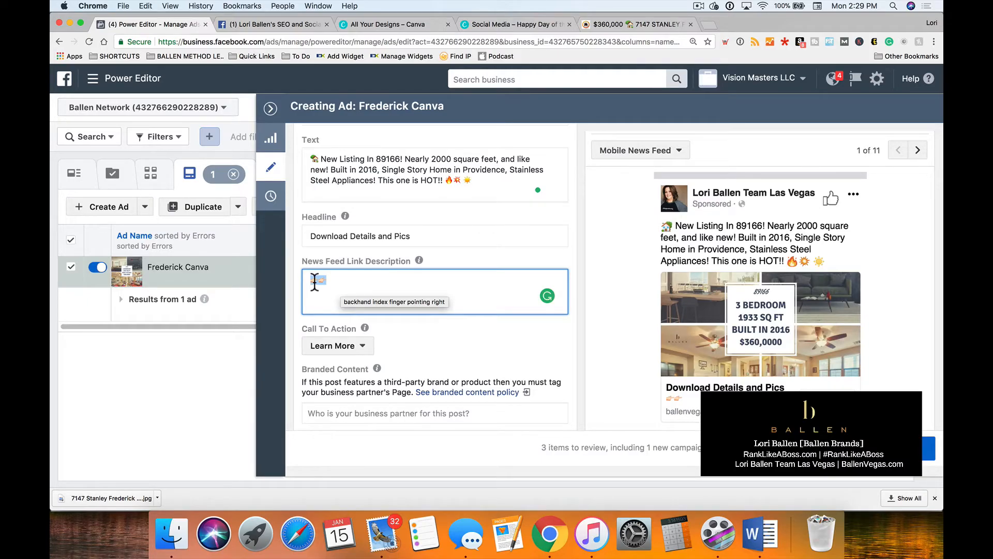
pyautogui.press('super+v')
pyautogui.press('super+v')
pyautogui.press('super+v')
pyautogui.press('super+v')
pyautogui.press('super+v')
pyautogui.press('super+v')
pyautogui.press('super+v')
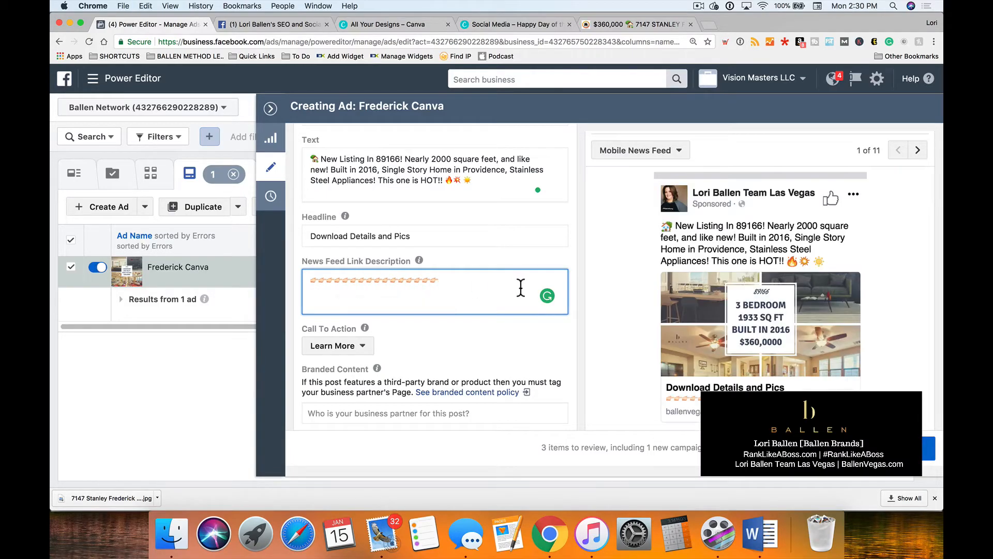
# Replace the row of finger emojis in the News Feed Link Description with "Listing Brochure".
pyautogui.moveTo(442, 282); pyautogui.dragTo(368, 282)
pyautogui.press('BackSpace')
pyautogui.moveTo(318, 280); pyautogui.dragTo(392, 276)
pyautogui.press('BackSpace')
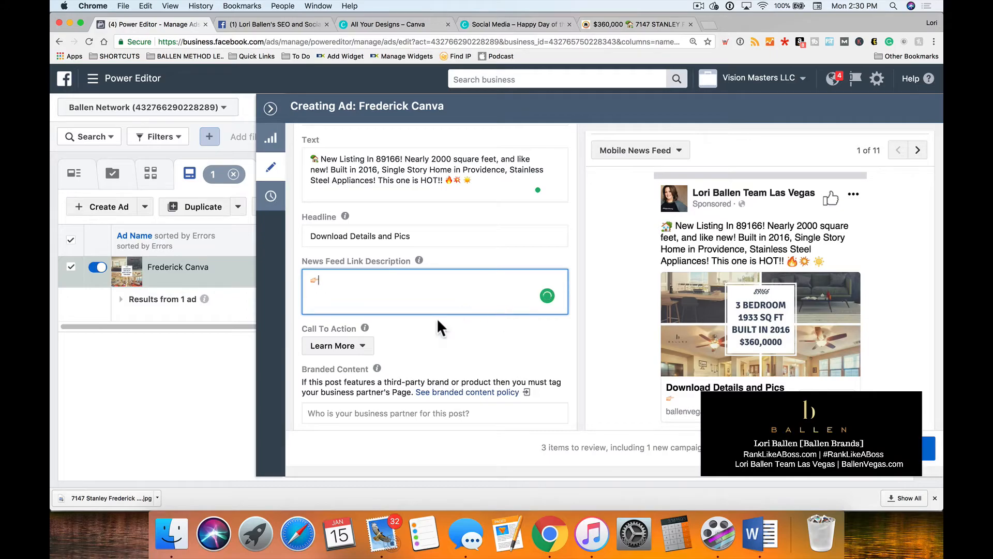
pyautogui.moveTo(309, 280); pyautogui.dragTo(425, 288)
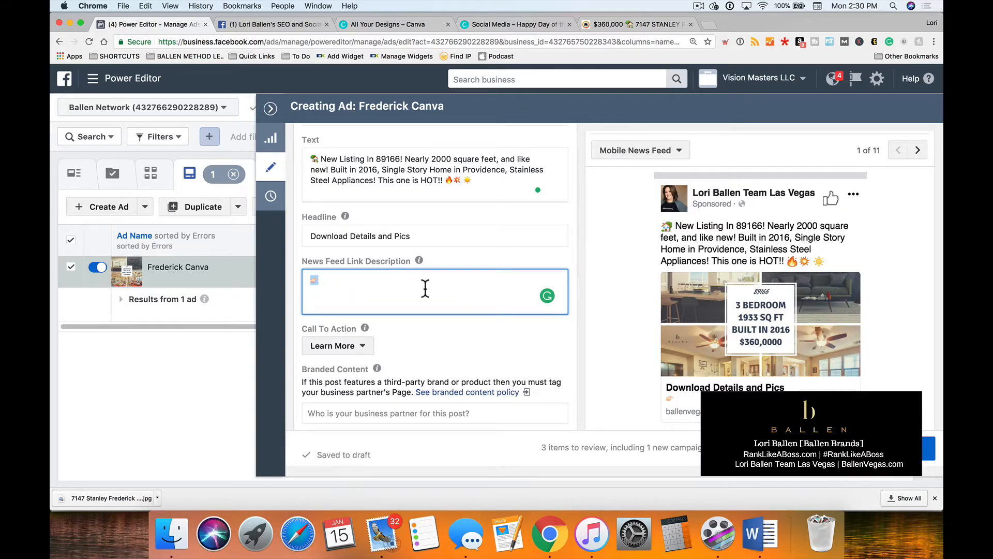
pyautogui.write('Listing Brochure')
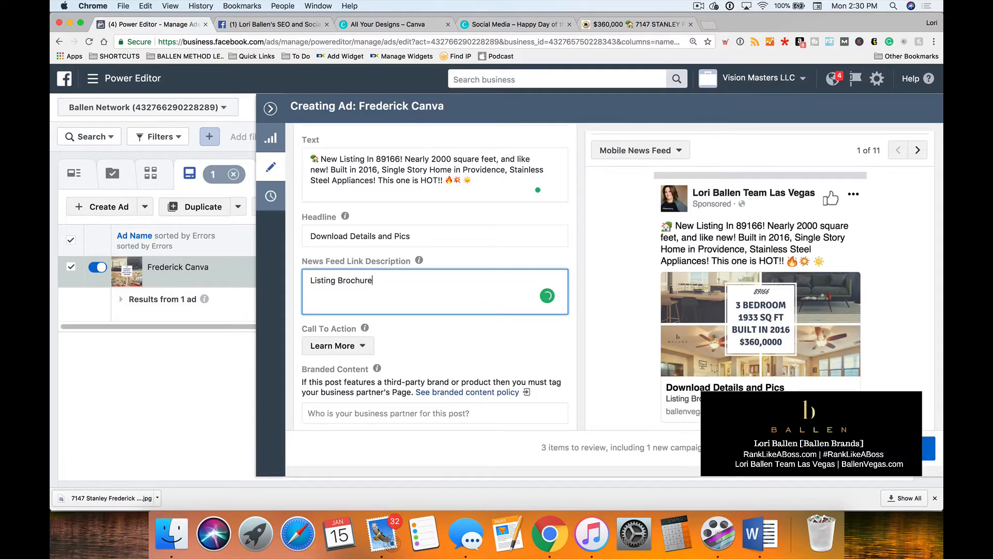
# Glance at the example ad and set the ad's Call To Action to Download.
pyautogui.click(224, 23)
pyautogui.click(158, 21)
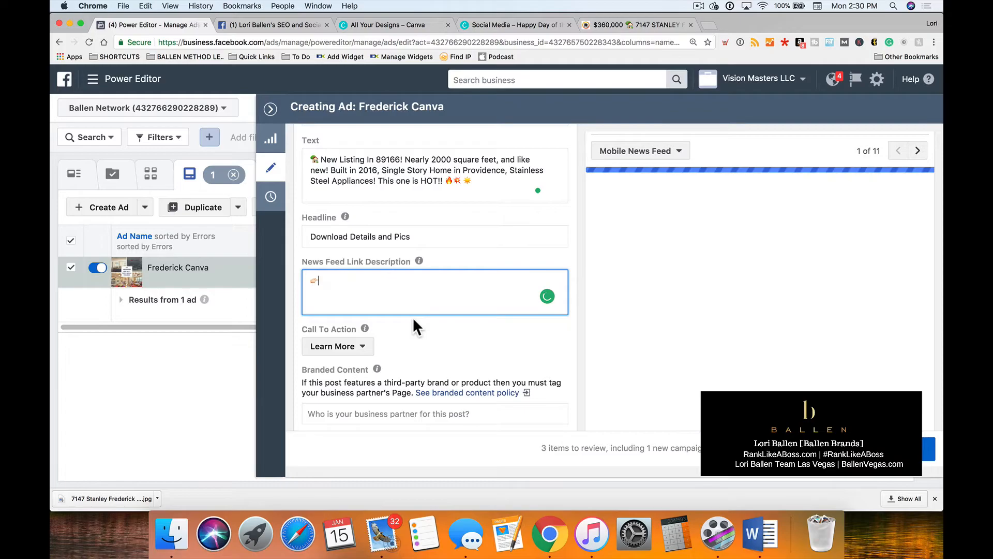
pyautogui.scroll(-1, 355, 341)
pyautogui.click(354, 312)
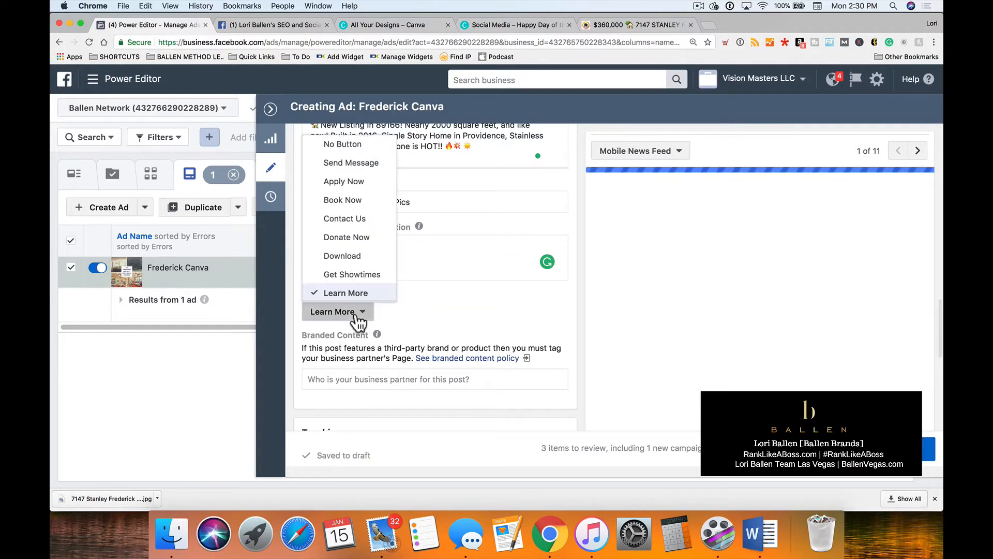
pyautogui.click(368, 259)
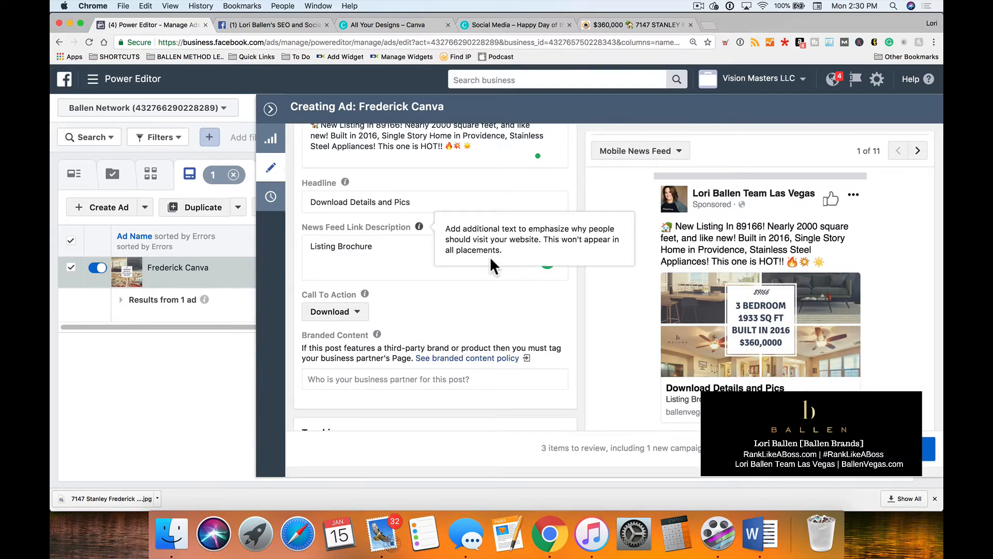
# Check the tracking settings and ad preview, and confirm the draft campaign, ad set and ad for publishing.
pyautogui.scroll(-3, 461, 287)
pyautogui.scroll(-5, 463, 291)
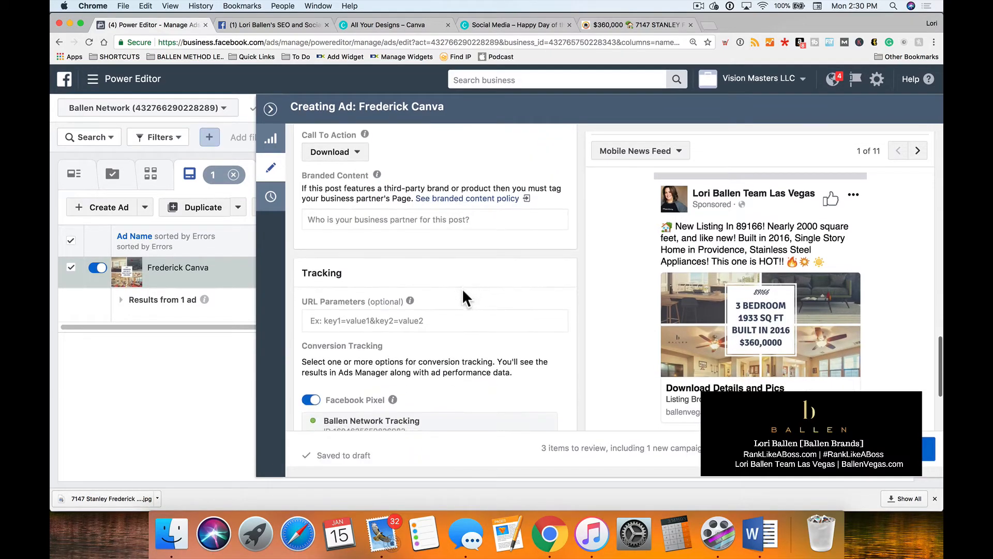
pyautogui.scroll(-1, 462, 288)
pyautogui.scroll(3, 822, 295)
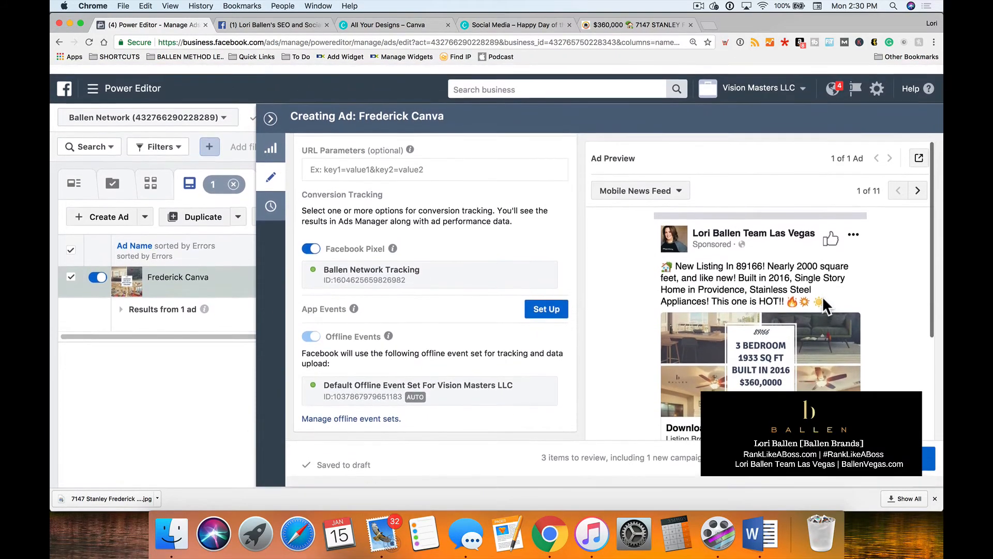
pyautogui.scroll(-1, 833, 286)
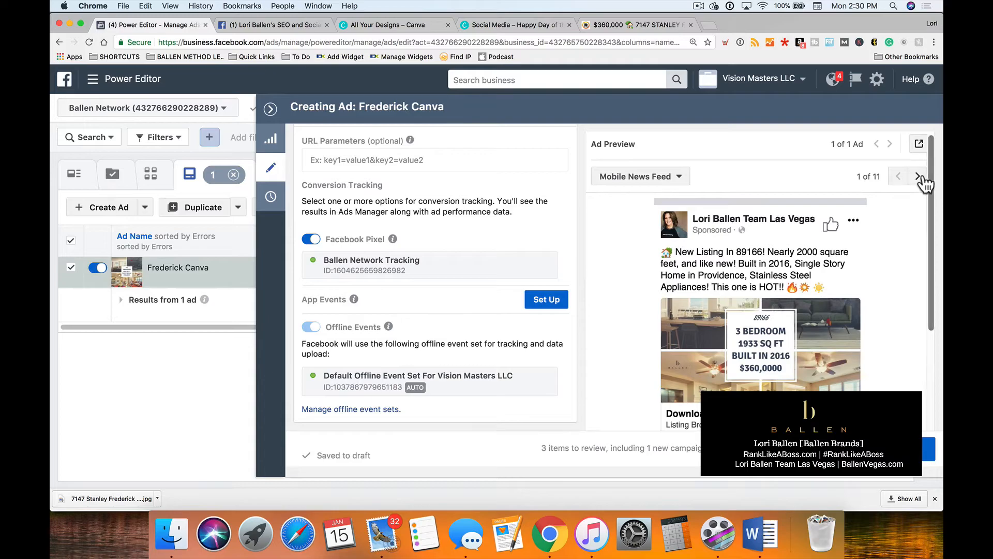
pyautogui.click(915, 449)
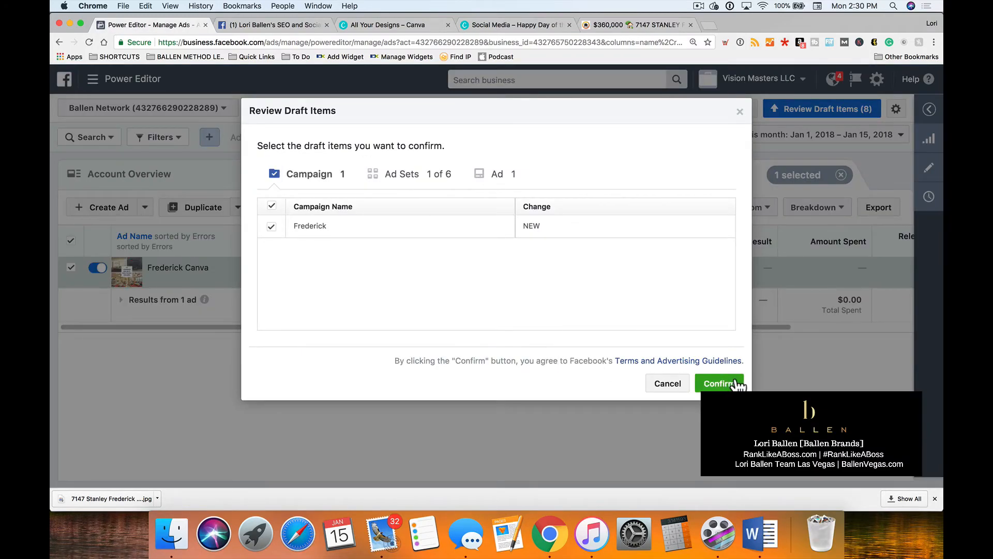
pyautogui.click(719, 383)
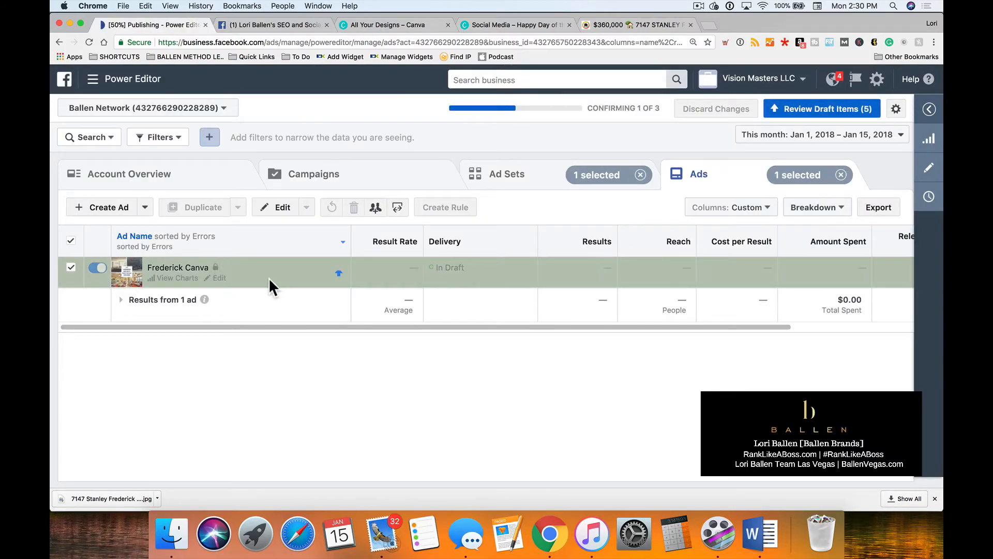
# Open the ad set of the Frederick Canva ad for editing and go through its settings to Placement.
pyautogui.click(224, 282)
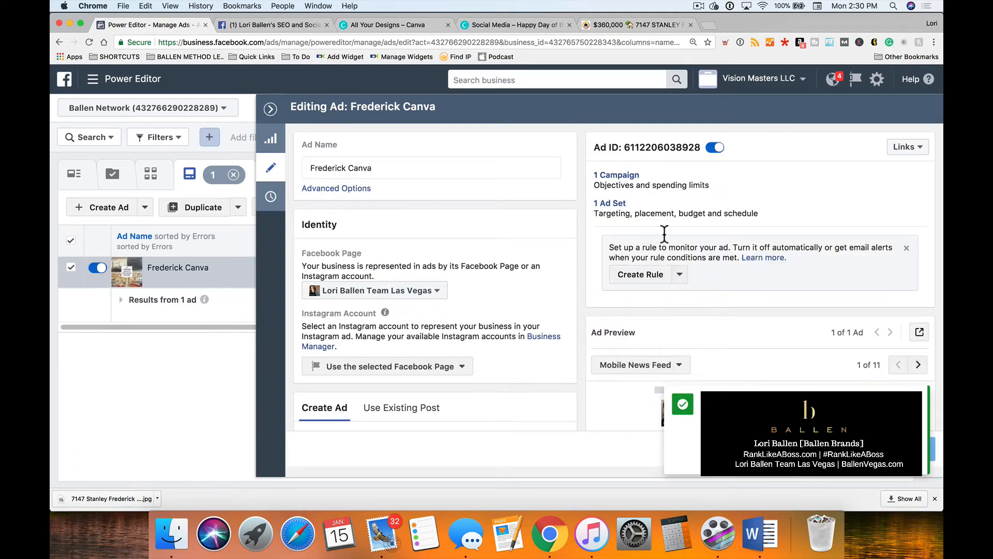
pyautogui.click(610, 204)
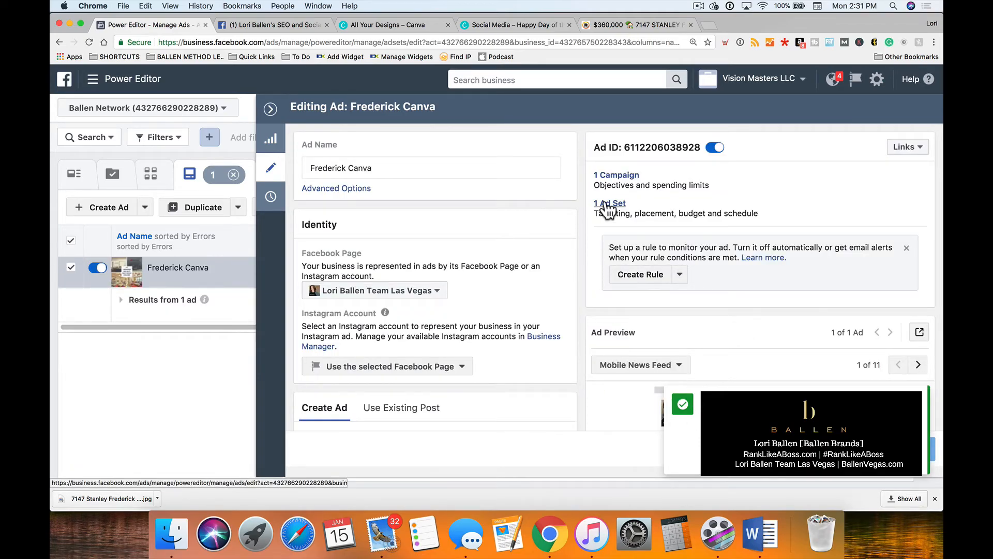
pyautogui.scroll(-8, 516, 246)
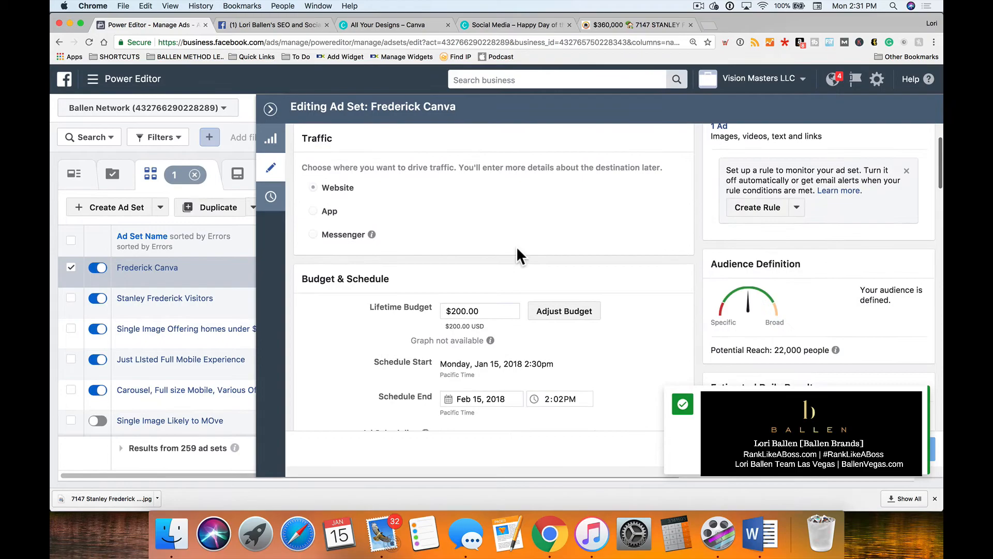
pyautogui.scroll(-10, 516, 247)
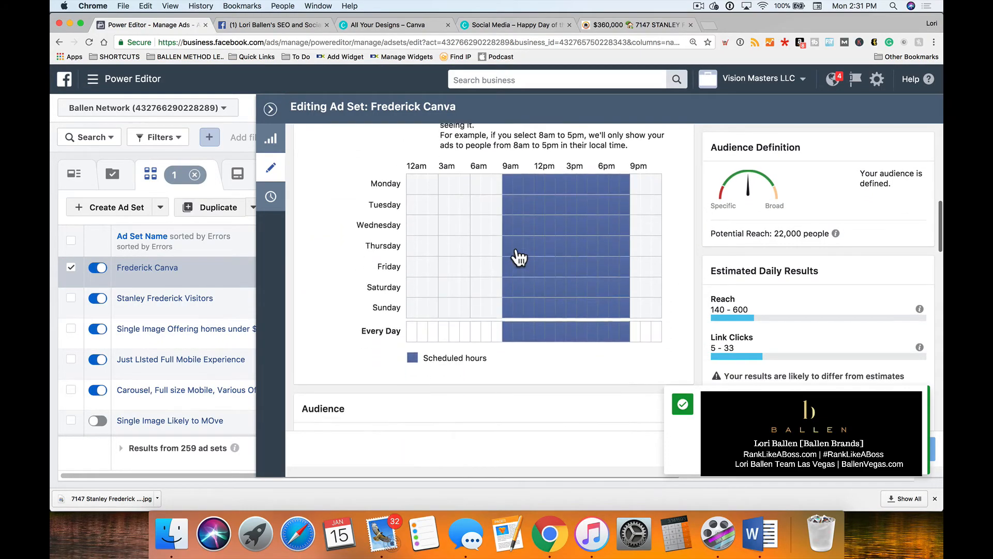
pyautogui.scroll(-8, 516, 247)
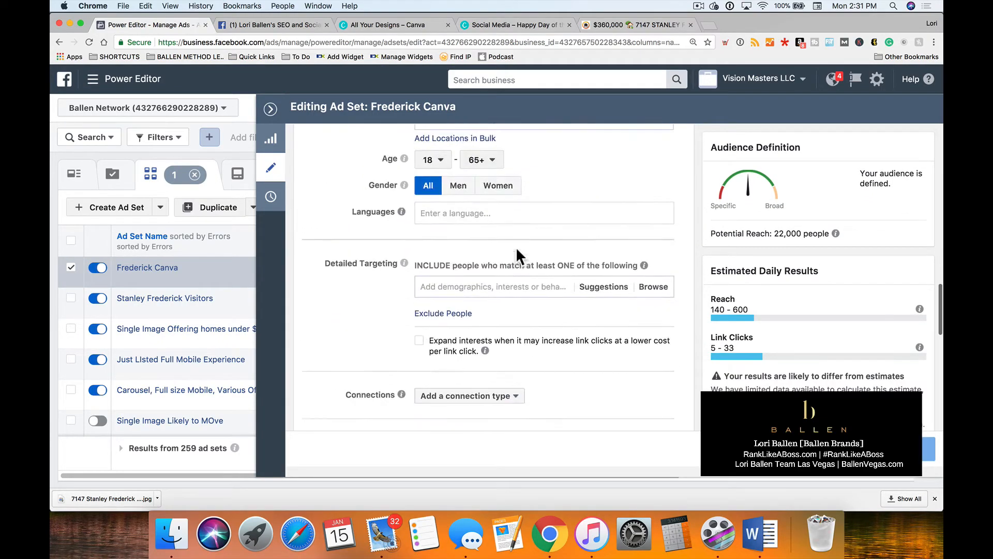
pyautogui.scroll(-3, 517, 247)
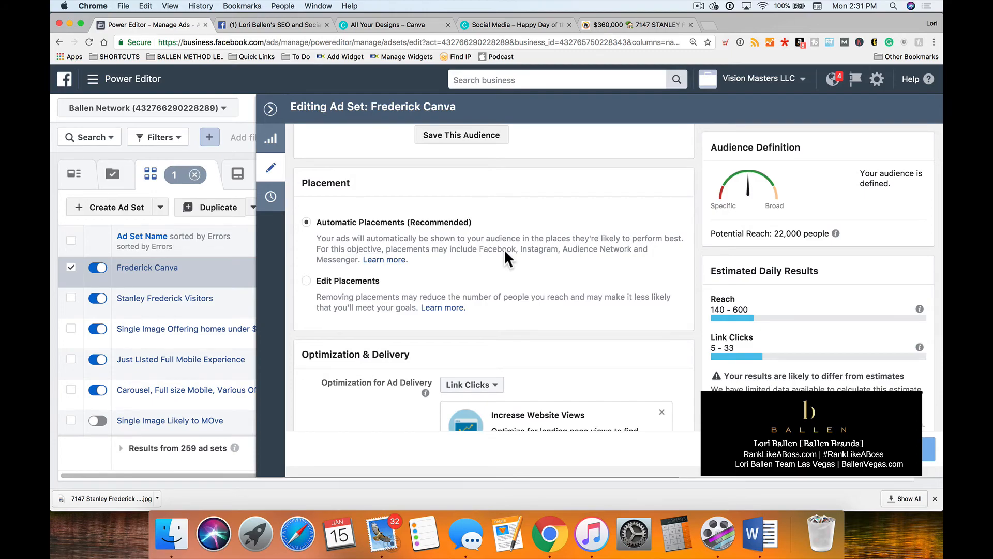
# Switch the ad set to Edit Placements and exclude Facebook's Instant Articles and Right Column.
pyautogui.click(307, 281)
pyautogui.scroll(-3, 309, 283)
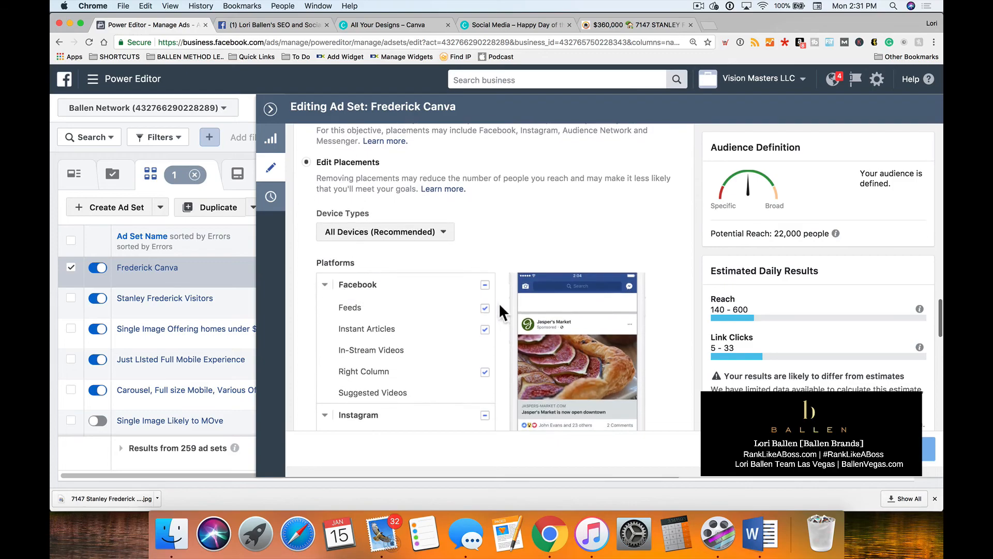
pyautogui.click(485, 330)
pyautogui.click(485, 371)
pyautogui.scroll(-2, 426, 360)
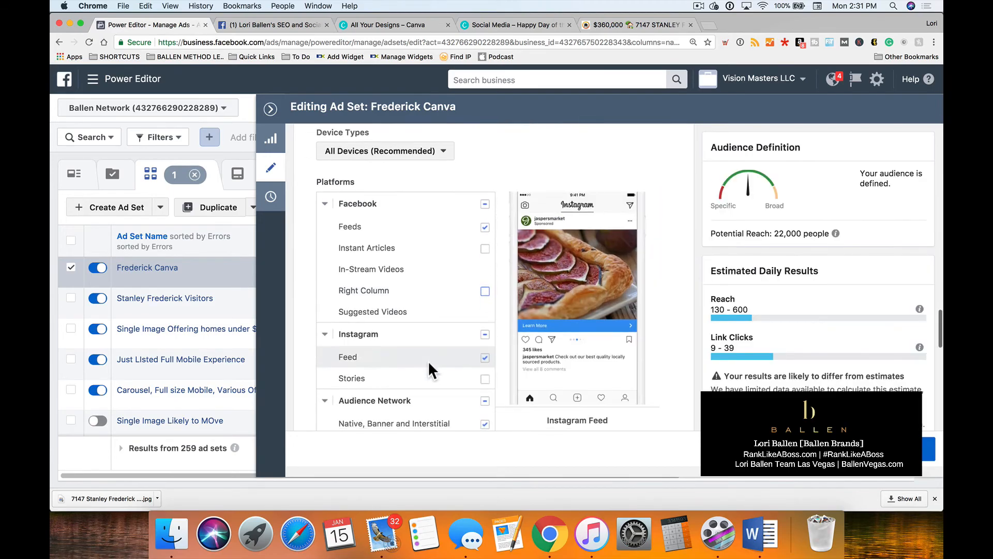
# Exclude the Instagram, Audience Network and Messenger platforms from the ad set's placements.
pyautogui.click(486, 334)
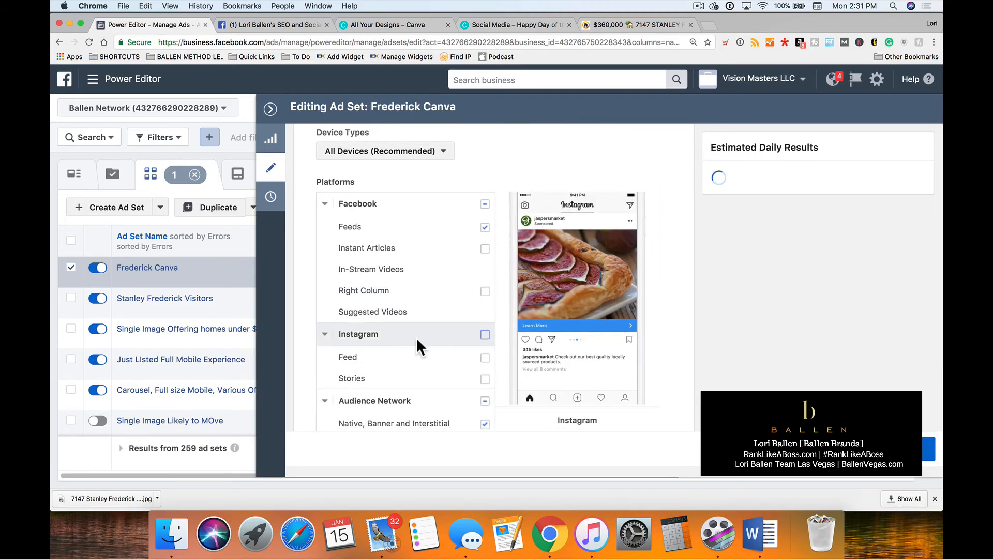
pyautogui.scroll(-2, 417, 337)
pyautogui.click(485, 329)
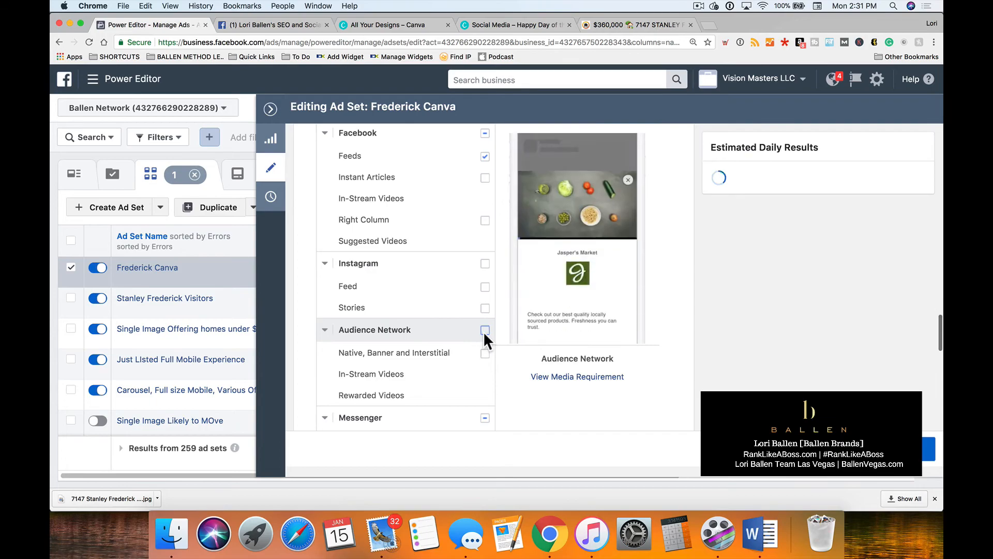
pyautogui.scroll(-3, 442, 336)
pyautogui.click(484, 308)
pyautogui.scroll(2, 421, 311)
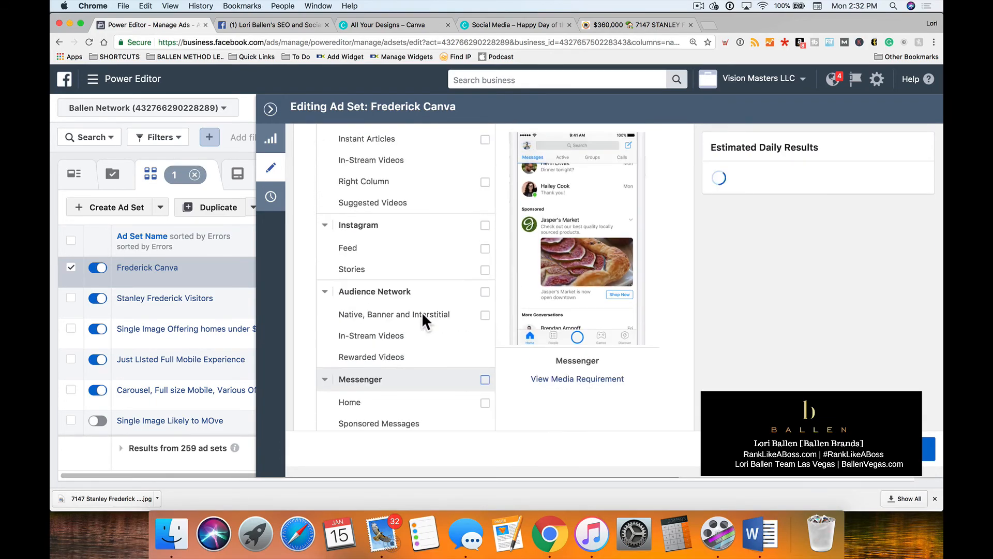
# Look over the edited platform placements and submit the ad set changes for review.
pyautogui.scroll(6, 421, 311)
pyautogui.scroll(-1, 445, 316)
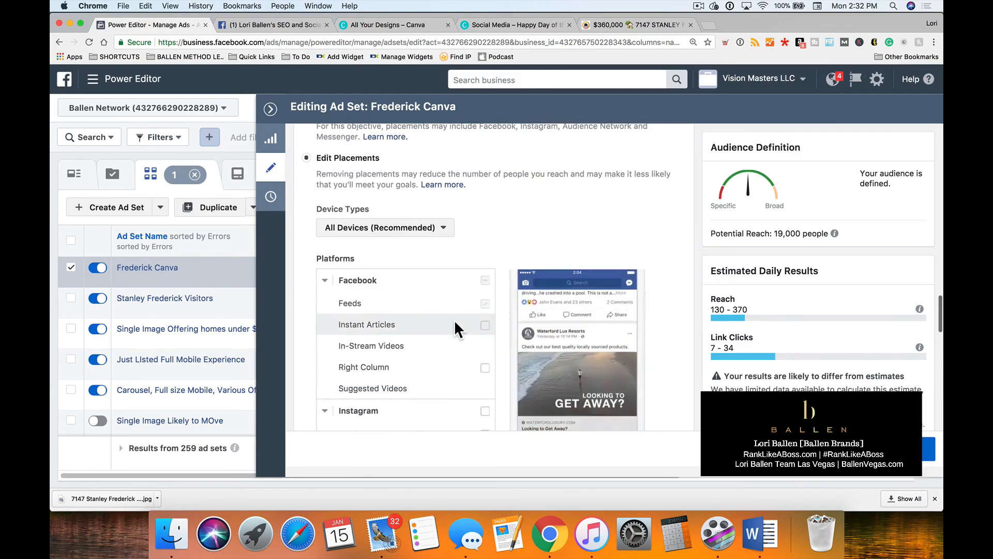
pyautogui.scroll(-1, 454, 319)
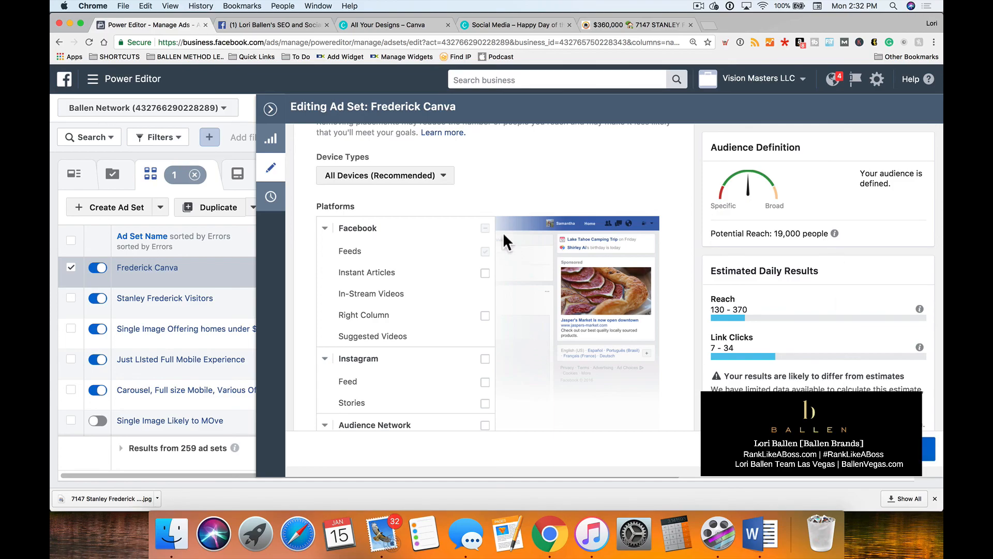
pyautogui.click(891, 449)
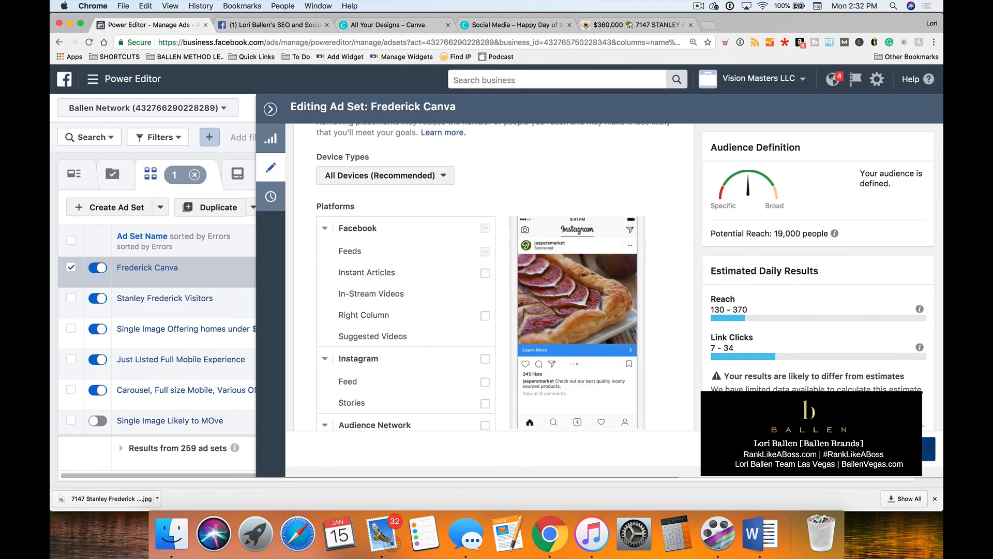